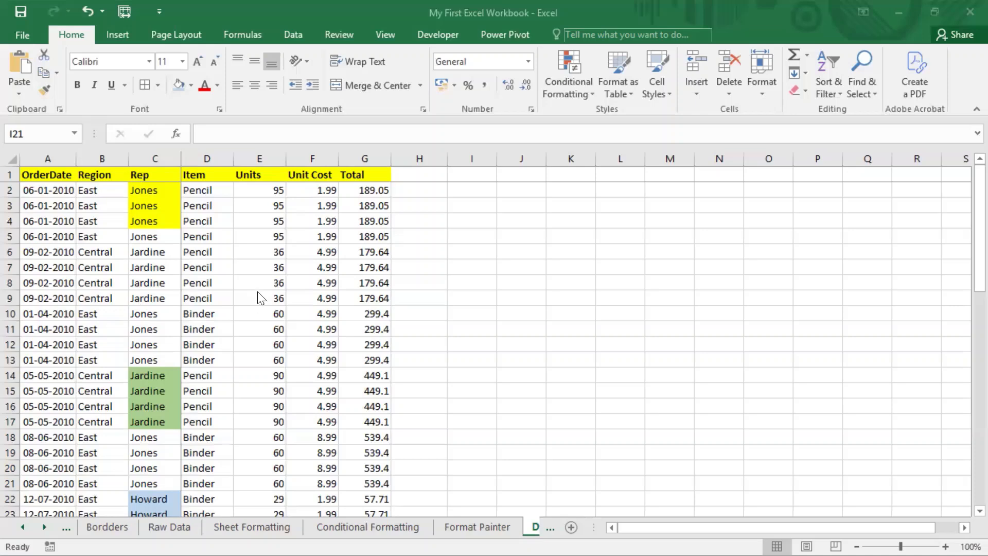
On the Data Filtering and Sorting sheet, turn on filtering for the header row from cell A1 and view the Total column's filter options.
left_click(533, 526)
left_click(530, 525)
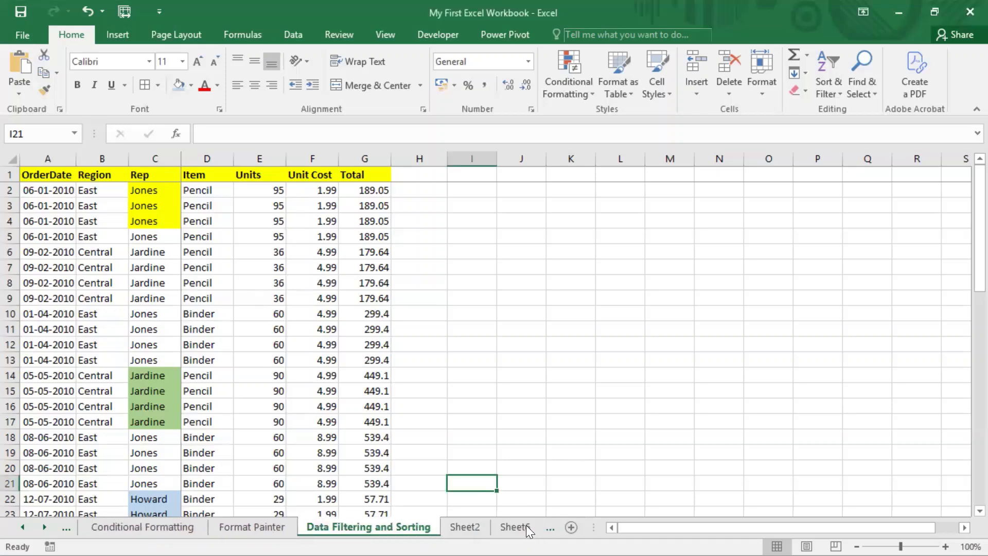
left_click(57, 179)
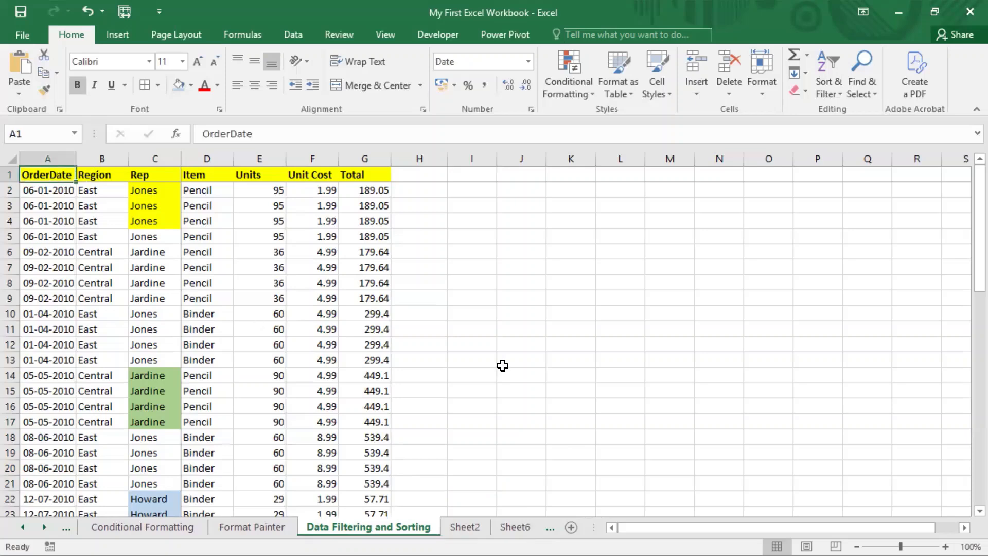
mouse_move(49, 25)
left_mouse_down()
mouse_move(73, 46)
mouse_move(96, 46)
left_mouse_up()
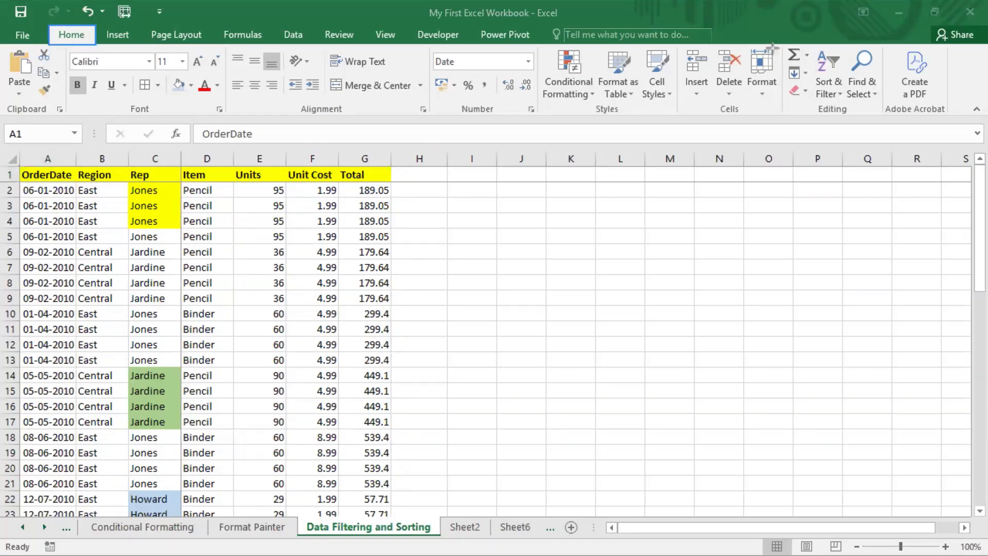
mouse_move(782, 44)
left_mouse_down()
mouse_move(795, 121)
mouse_move(886, 126)
mouse_move(883, 116)
left_mouse_up()
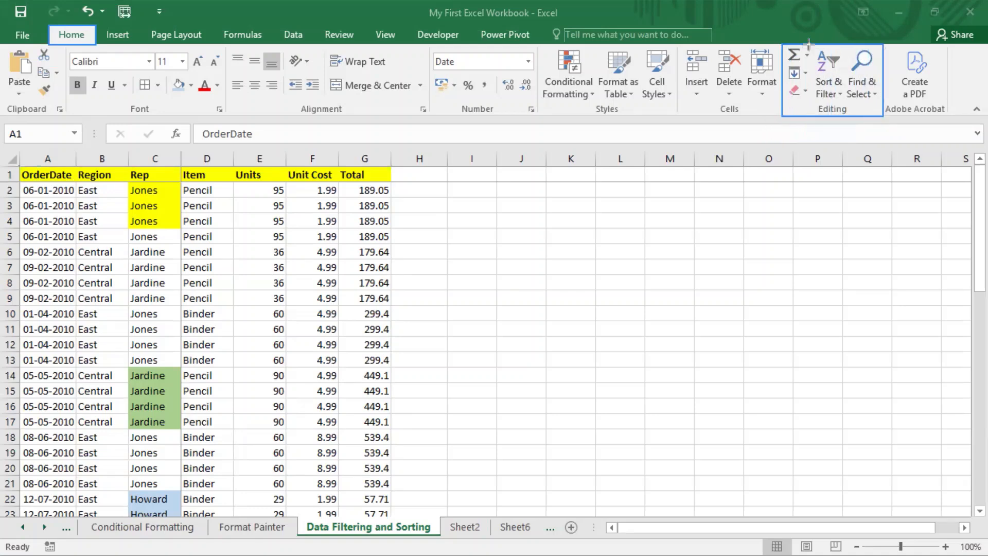
mouse_move(809, 44)
left_mouse_down()
mouse_move(827, 107)
mouse_move(849, 116)
left_mouse_up()
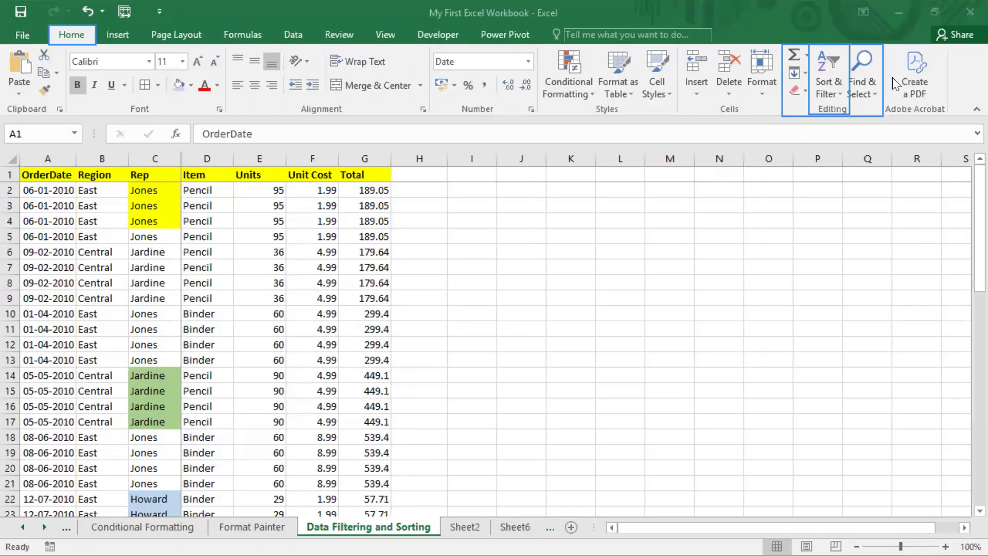
left_click(841, 93)
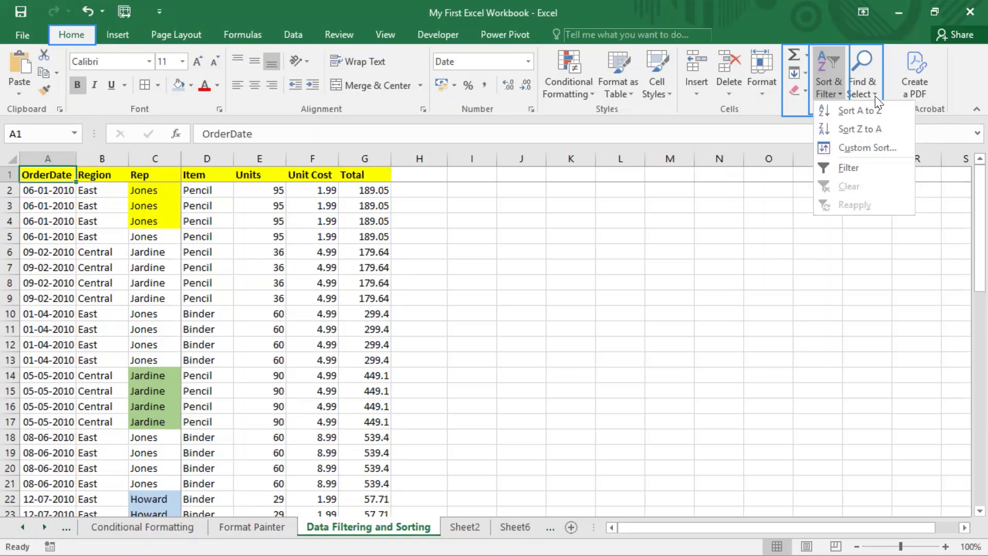
left_click(859, 169)
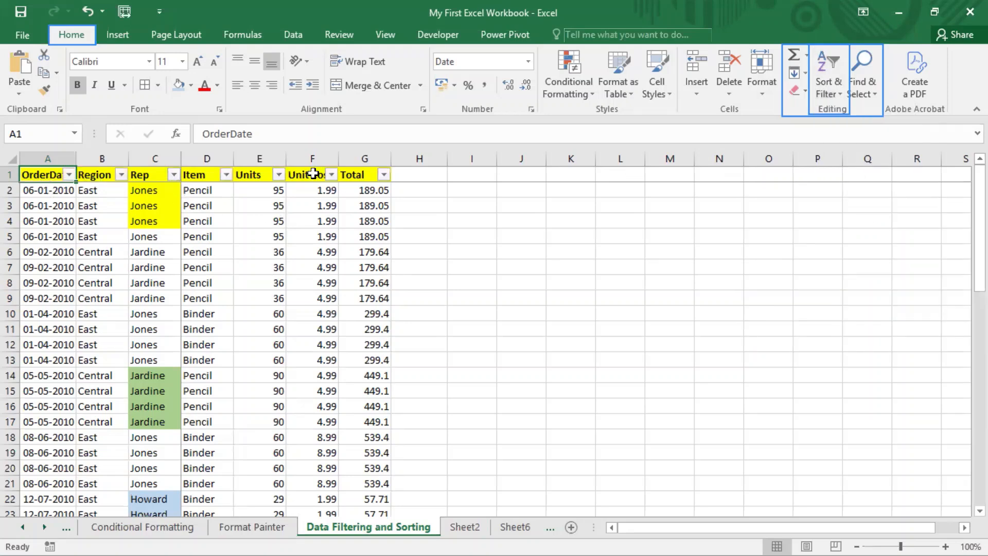
left_click(384, 175)
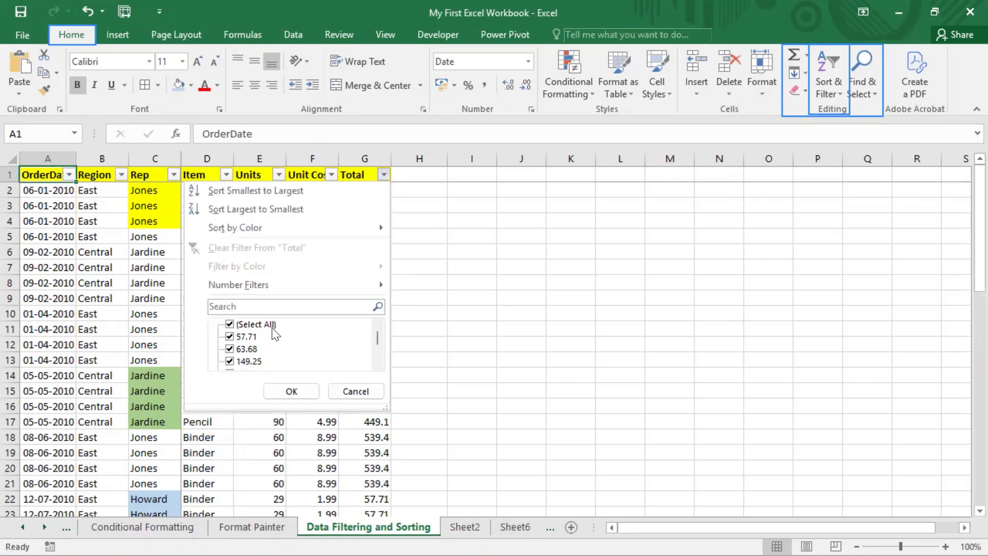
left_click(111, 291)
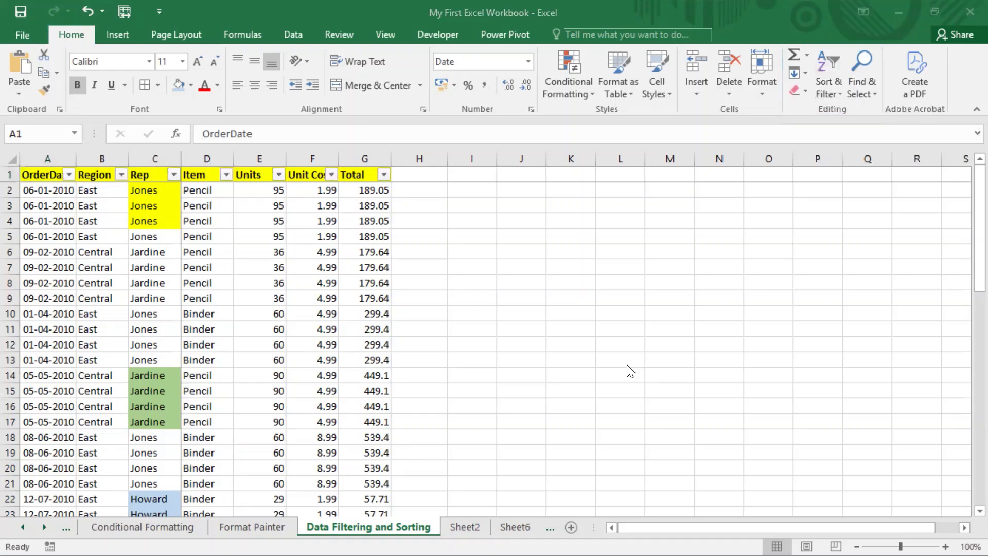
Toggle the header row's filter off and on several times, finishing with filtering turned off.
left_click(293, 34)
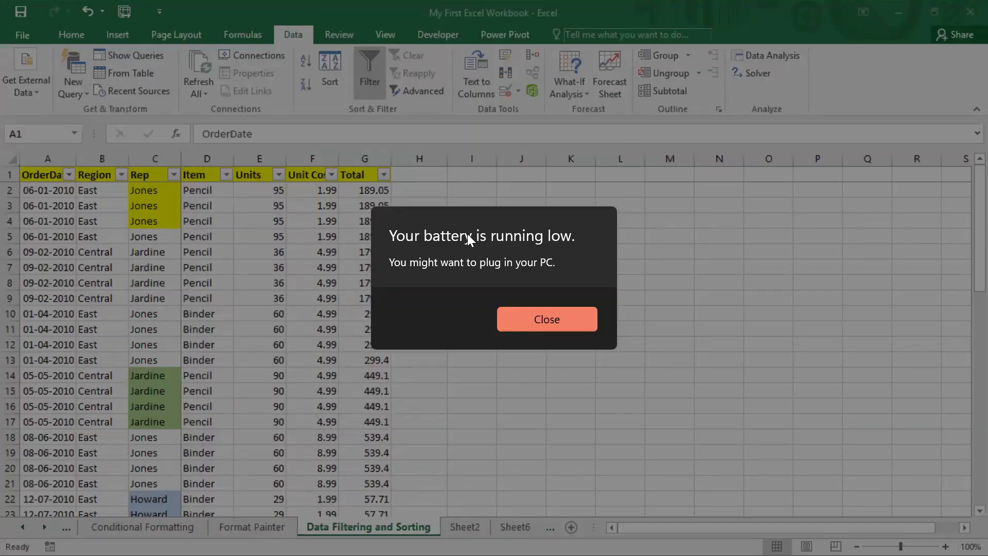
key("Return")
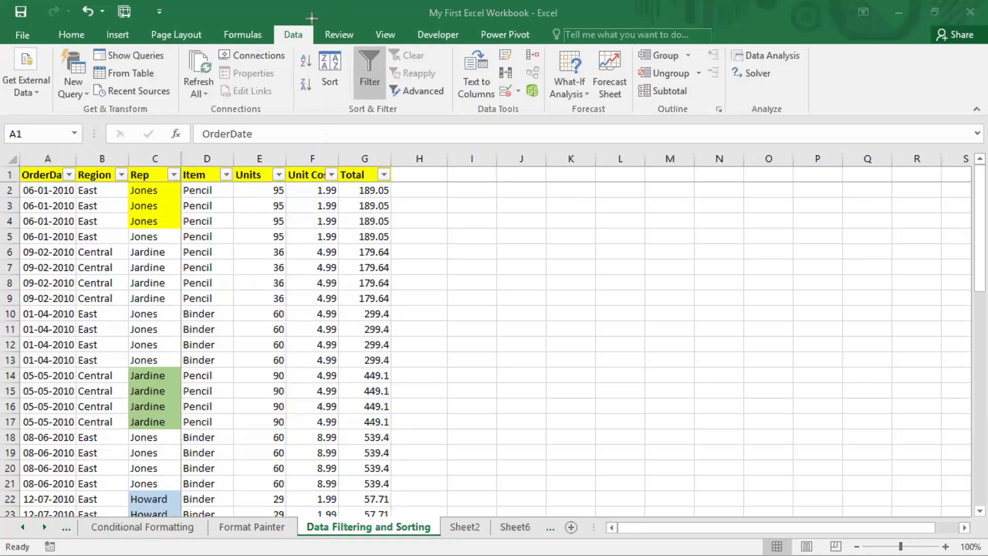
left_click_drag(294, 44, 453, 118)
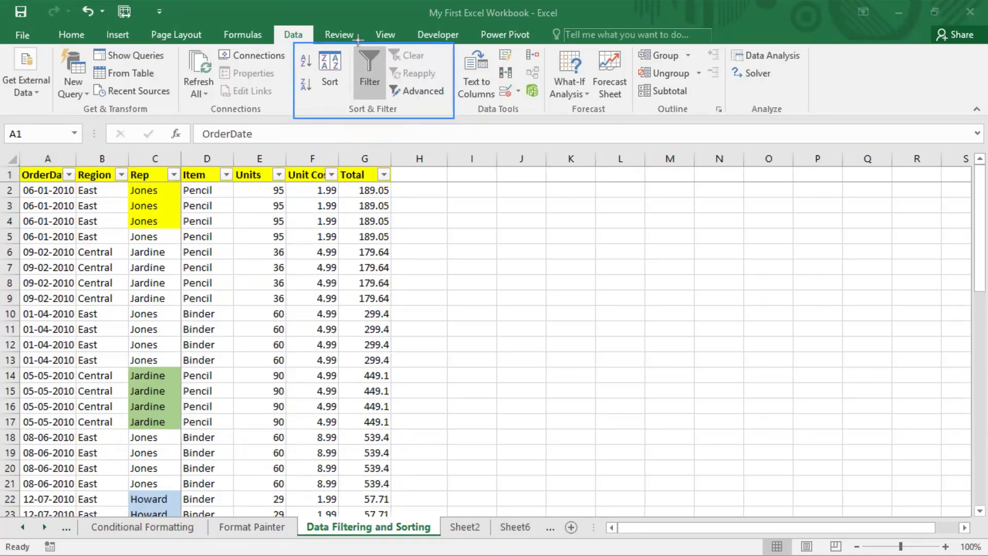
left_click_drag(353, 43, 454, 110)
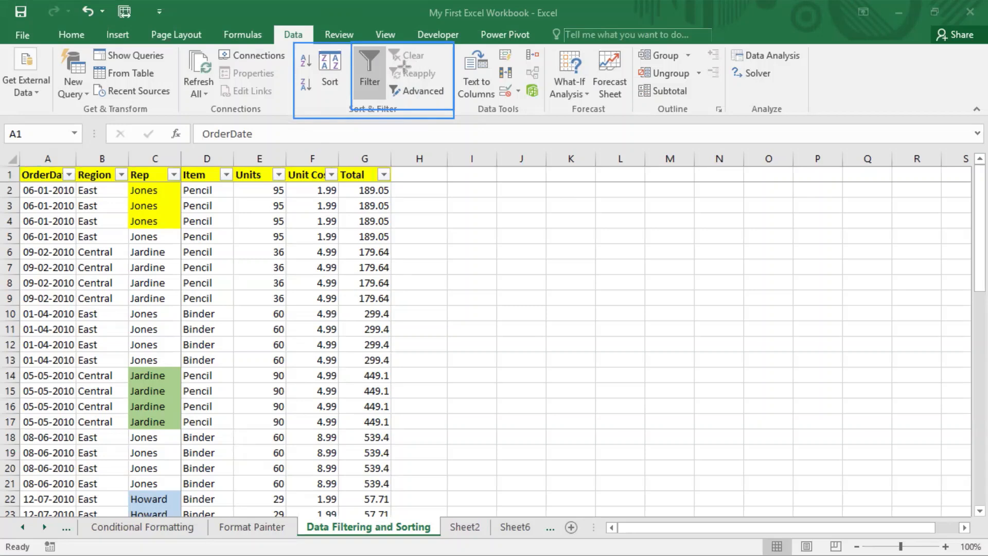
left_click(370, 71)
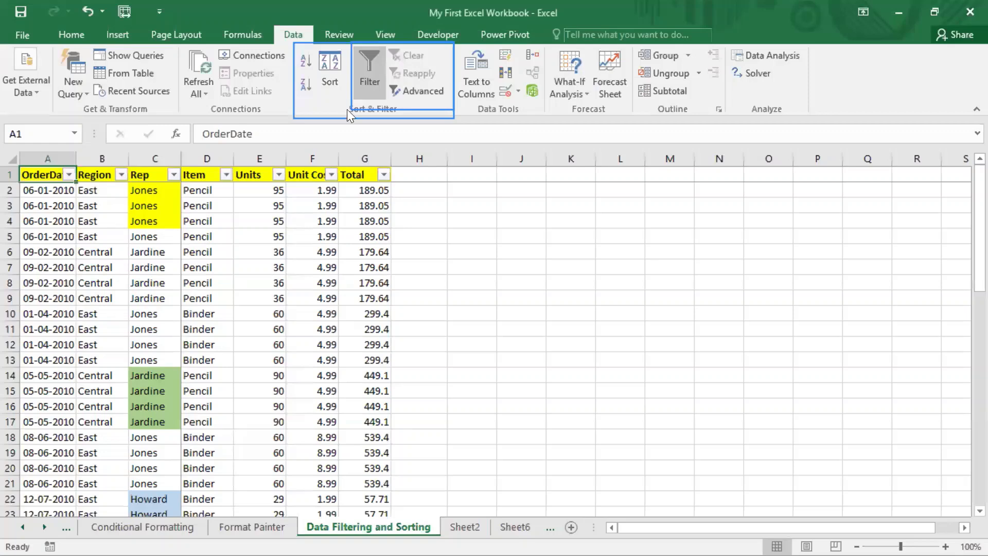
left_click(370, 70)
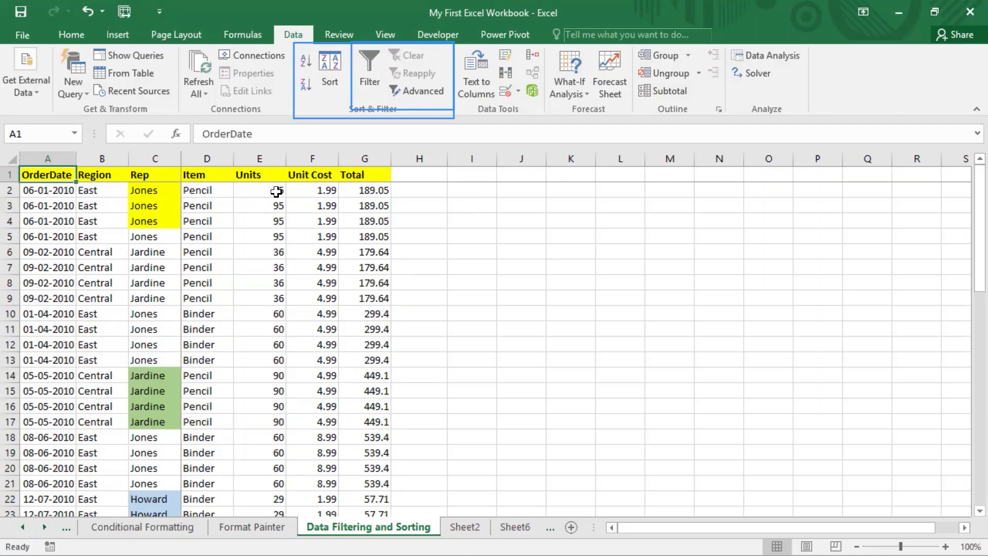
left_click(368, 60)
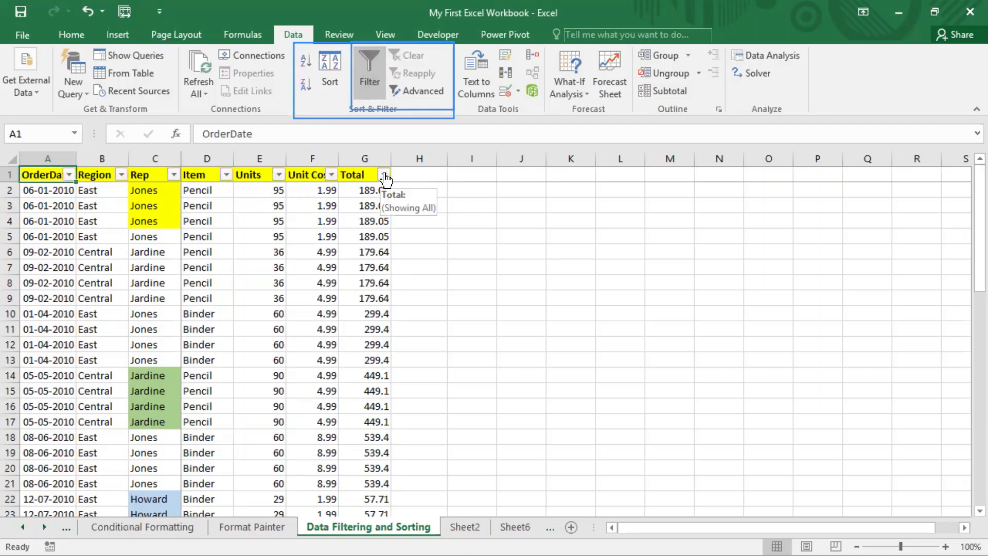
left_click(370, 73)
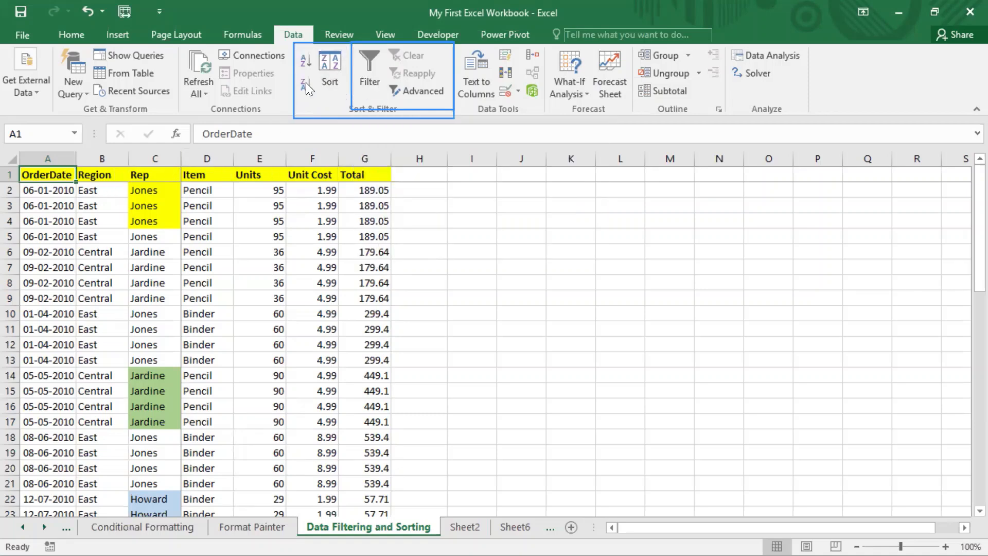
left_click(366, 79)
left_click(369, 72)
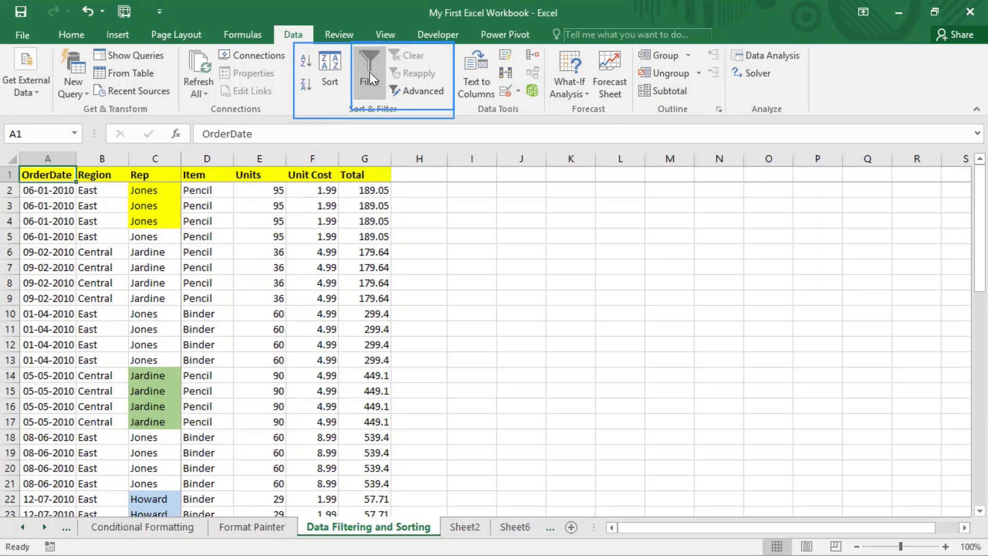
left_click(369, 72)
left_click(369, 73)
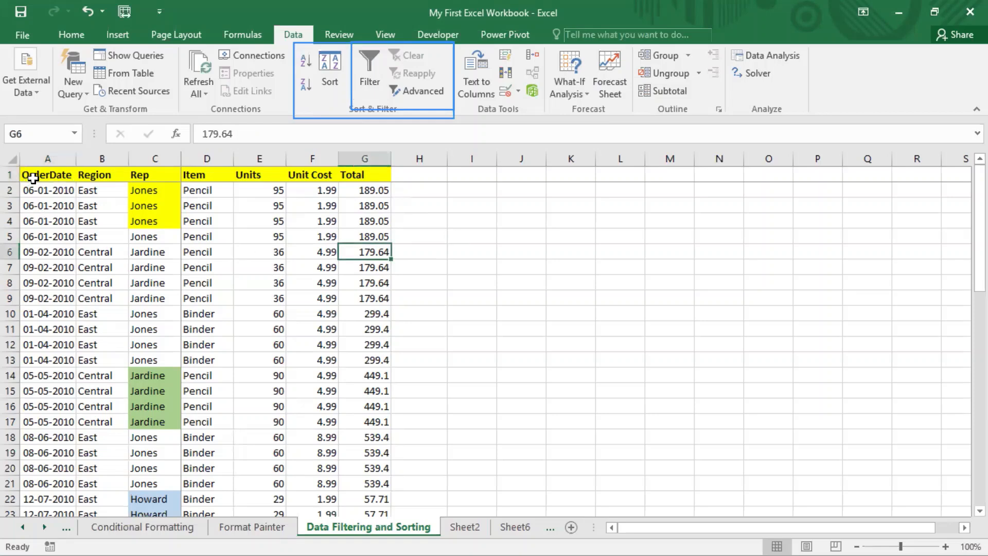
Open the On-Screen Keyboard over the lower part of the worksheet and select cells A1:A2.
left_click(35, 176)
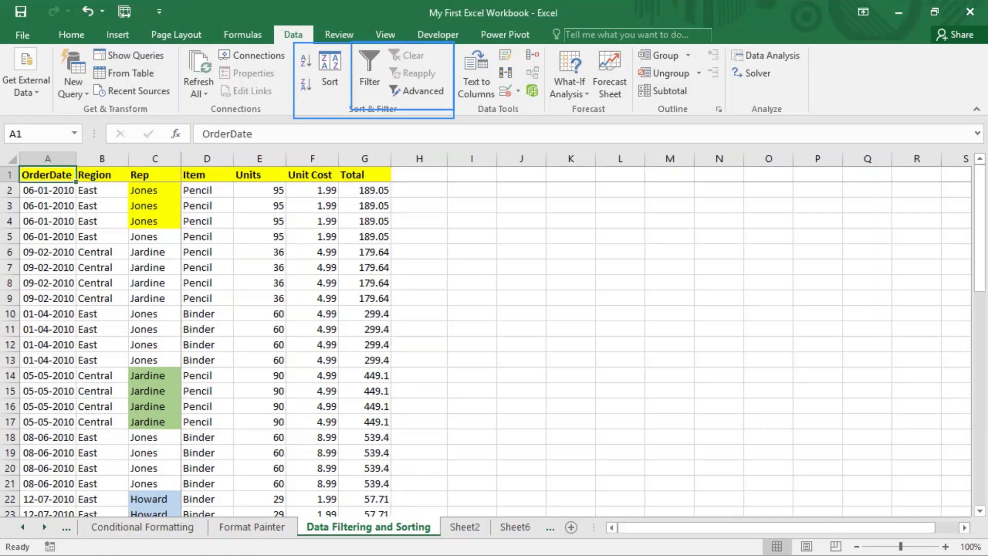
key("super")
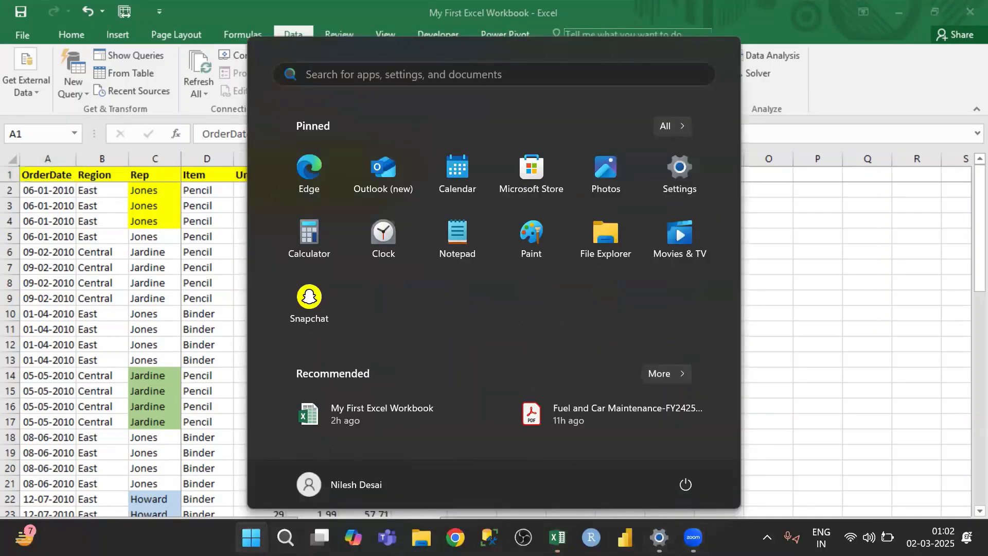
left_click(285, 537)
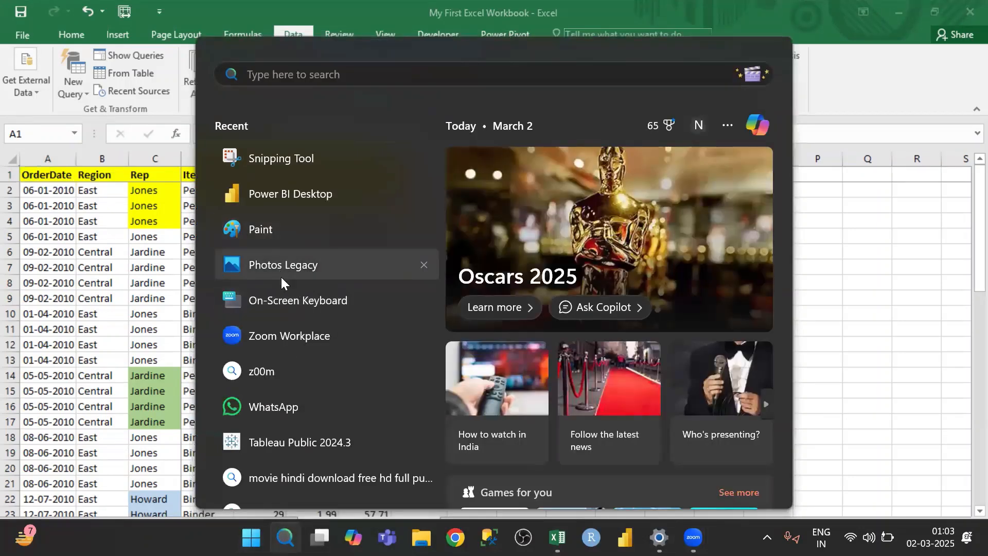
left_click(296, 296)
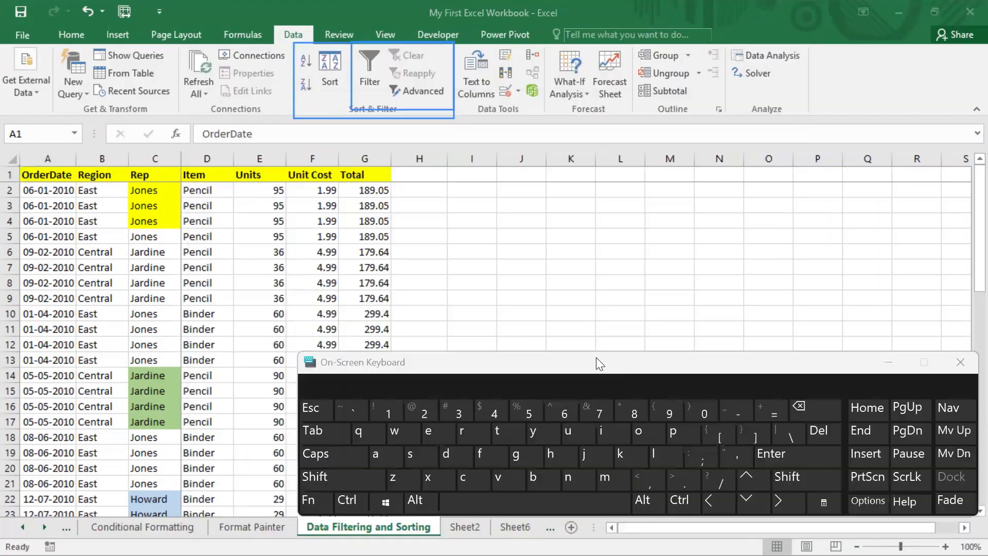
left_click(74, 189)
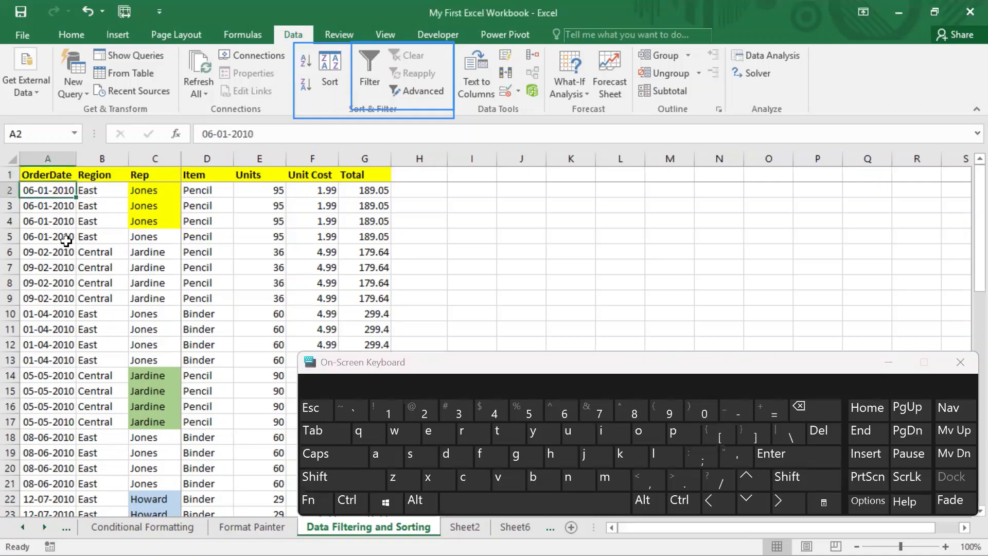
left_click(95, 288)
left_click_drag(62, 185, 61, 177)
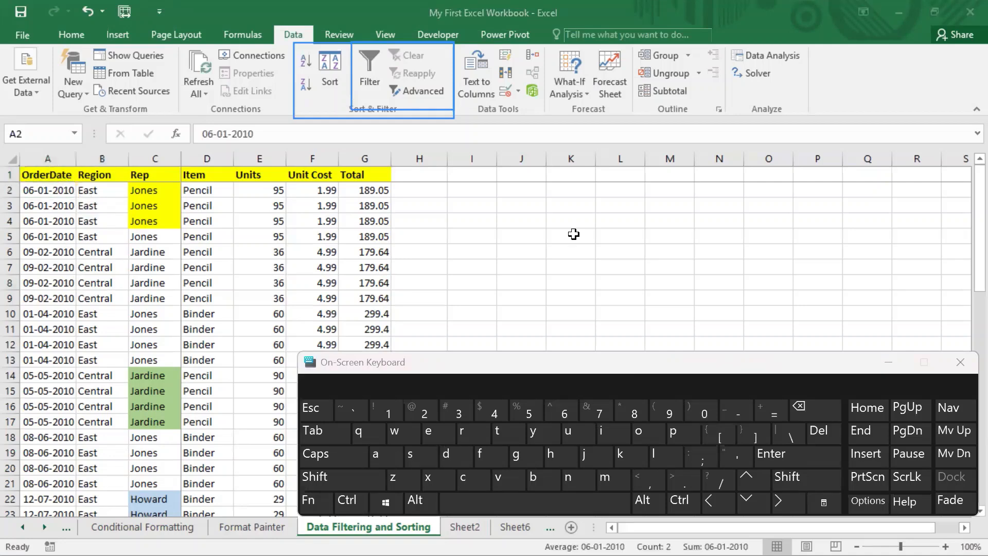
left_click_drag(759, 363, 739, 430)
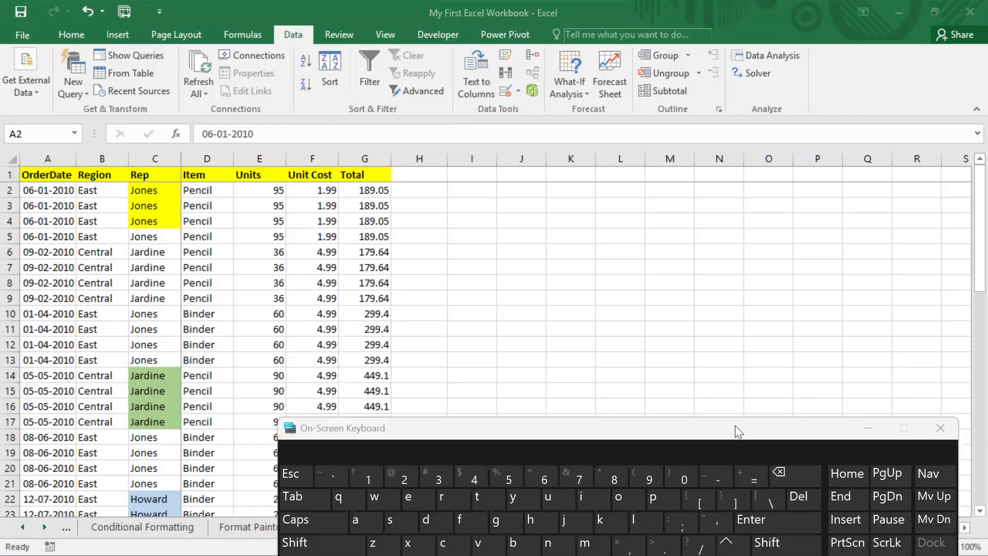
left_click_drag(735, 425, 750, 358)
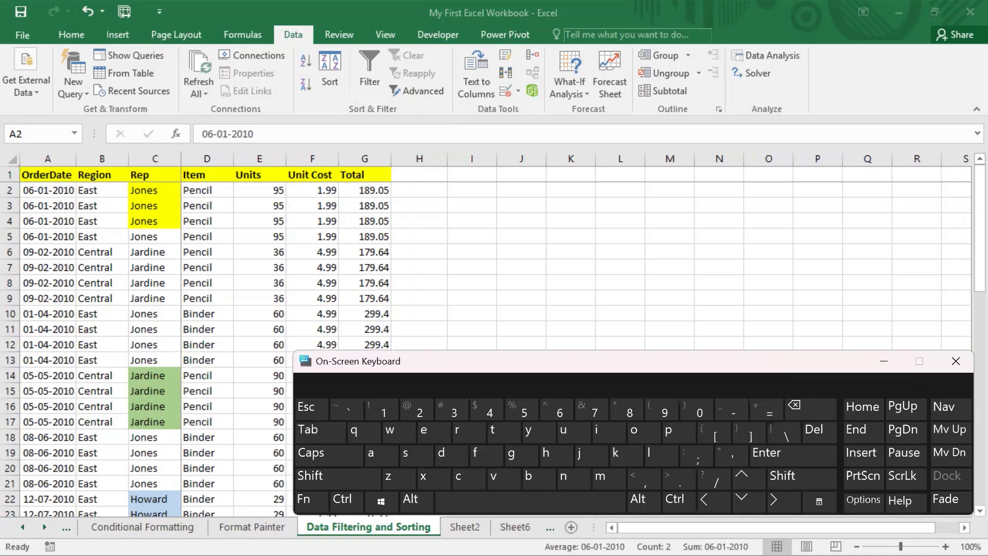
Try to turn on filtering from the Sort & Filter commands with the On-Screen Keyboard.
left_click(153, 264)
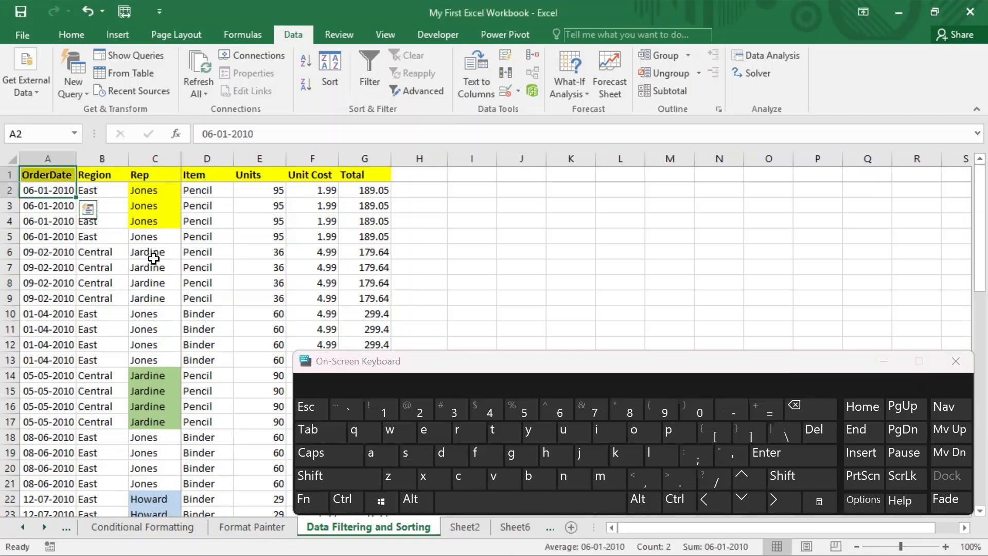
left_click(414, 507)
left_click(554, 456)
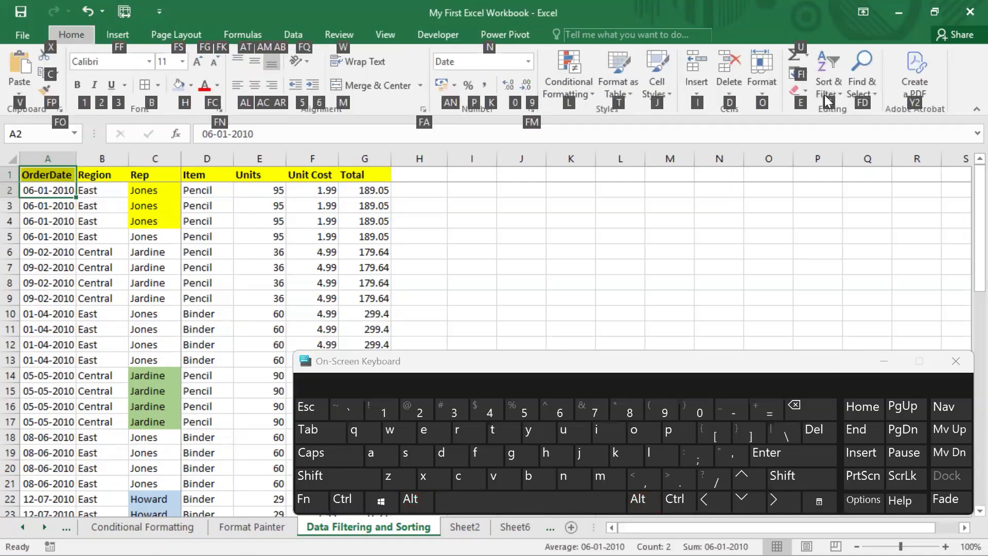
left_click(422, 457)
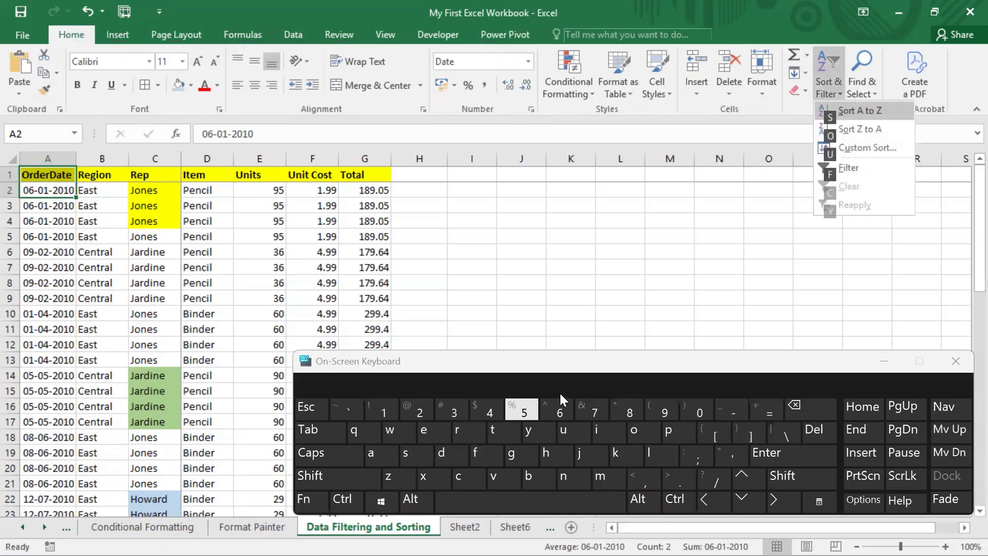
left_click(473, 456)
key("Escape")
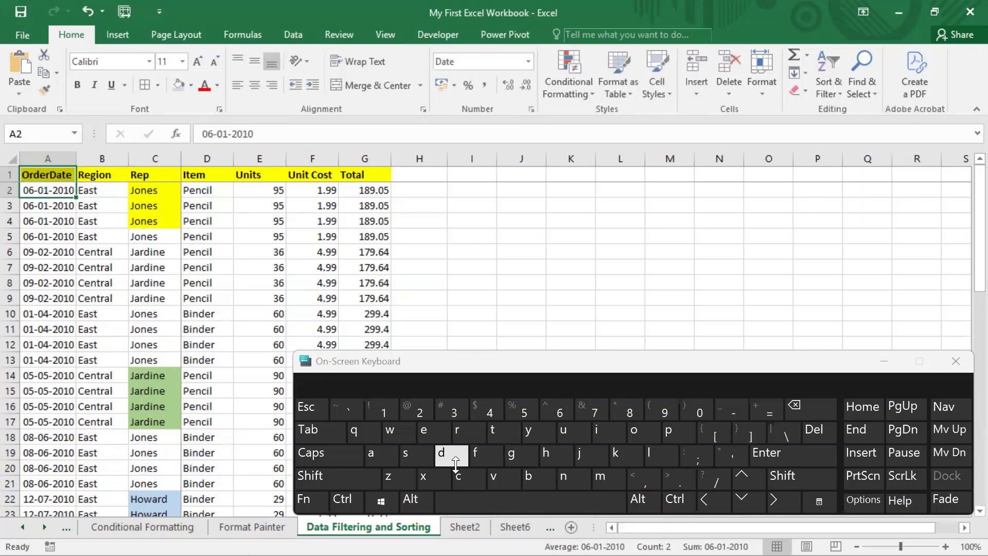
left_click(821, 94)
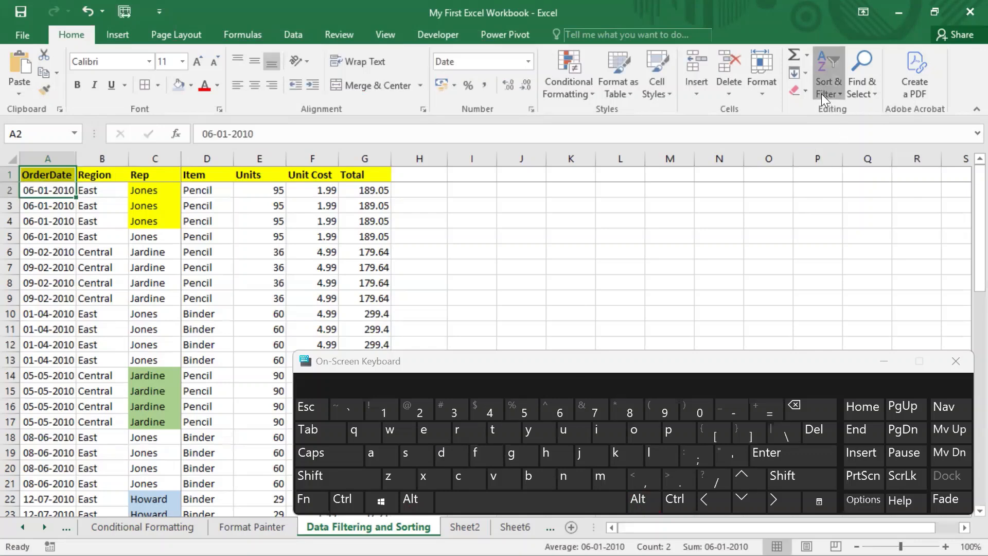
left_click(331, 247)
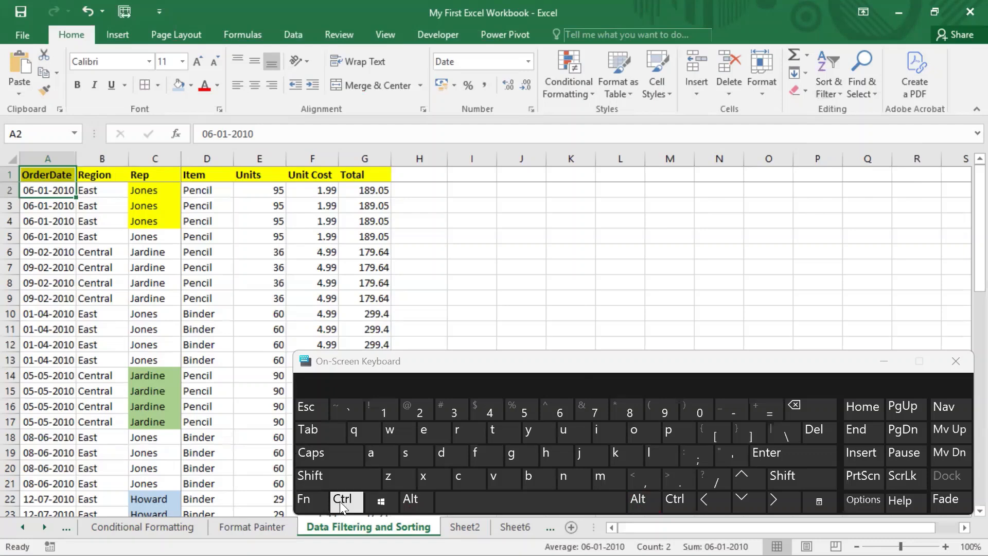
Select the entire data range around cell D6 with the On-Screen Keyboard.
left_click(213, 248)
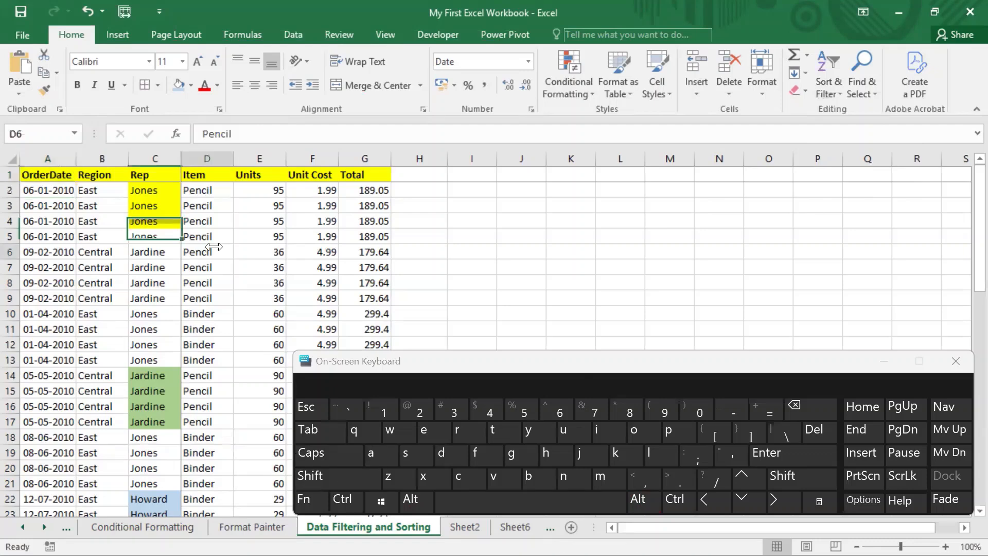
left_click(343, 500)
left_click(366, 455)
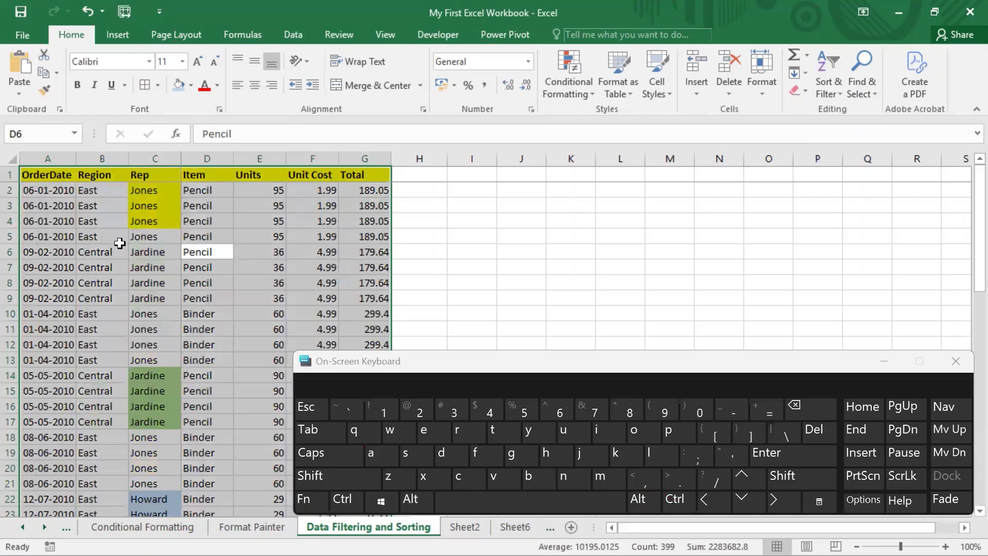
Turn on filtering for the order table from cell A2 using the On-Screen Keyboard.
left_click(111, 220)
left_click(40, 190)
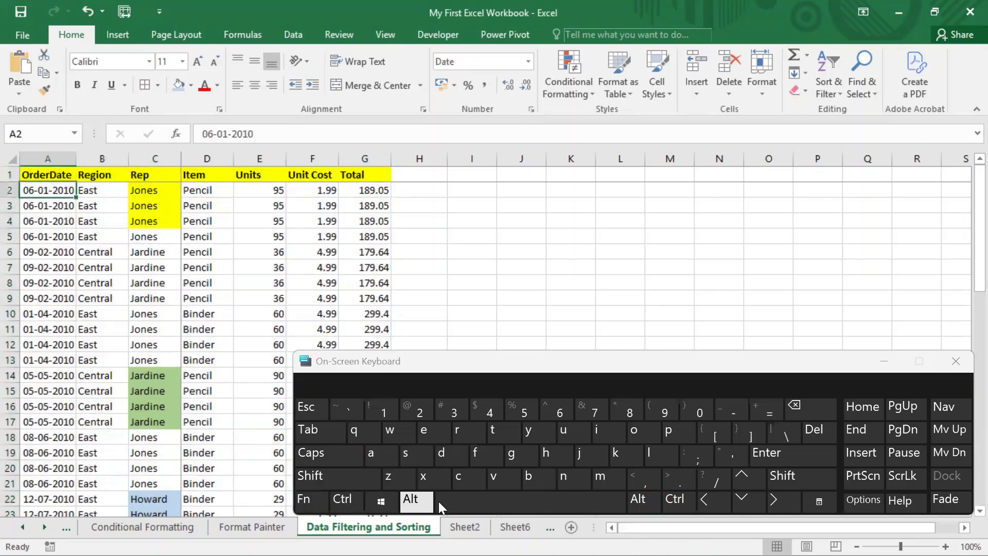
left_click(411, 500)
left_click(375, 450)
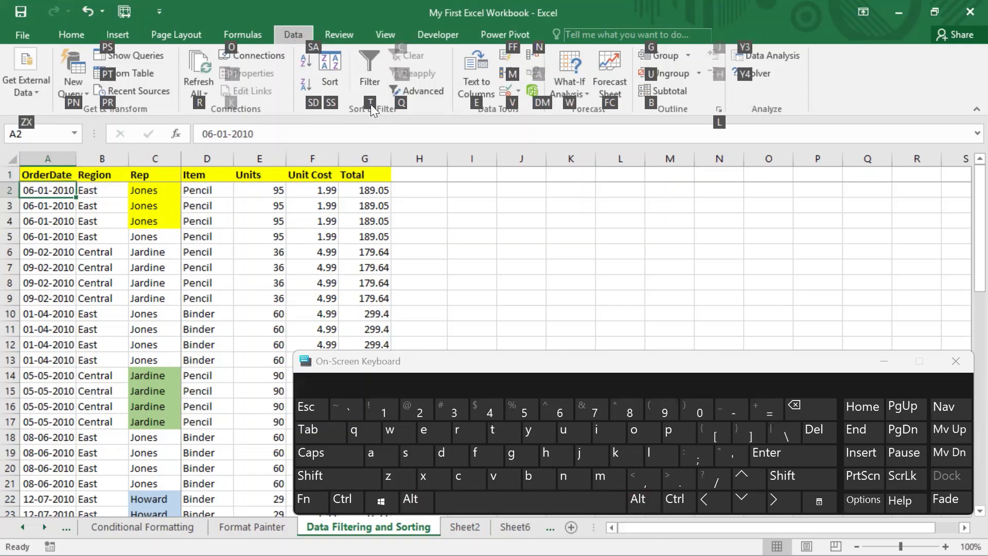
left_click(502, 431)
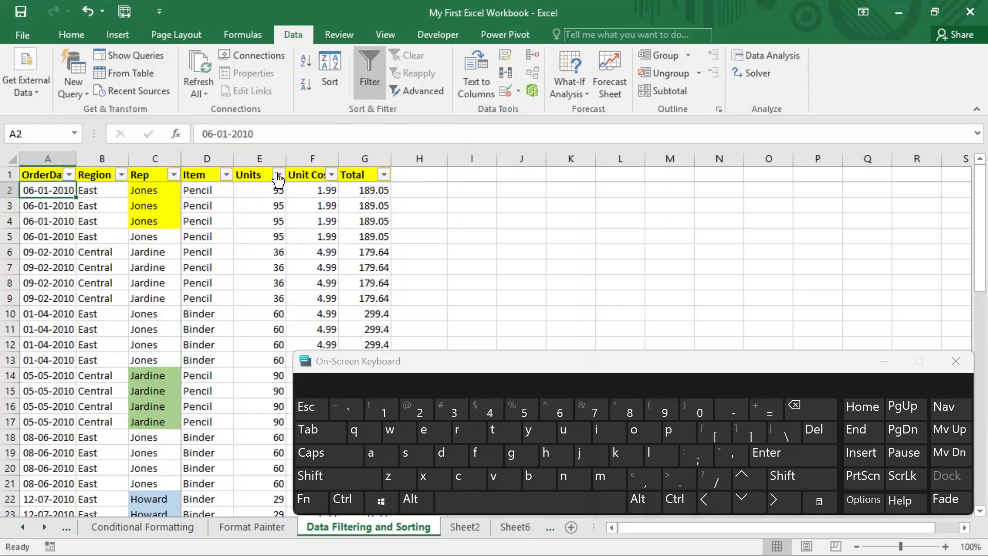
Select the Units header cell and turn off the order table's filtering.
left_click(246, 174)
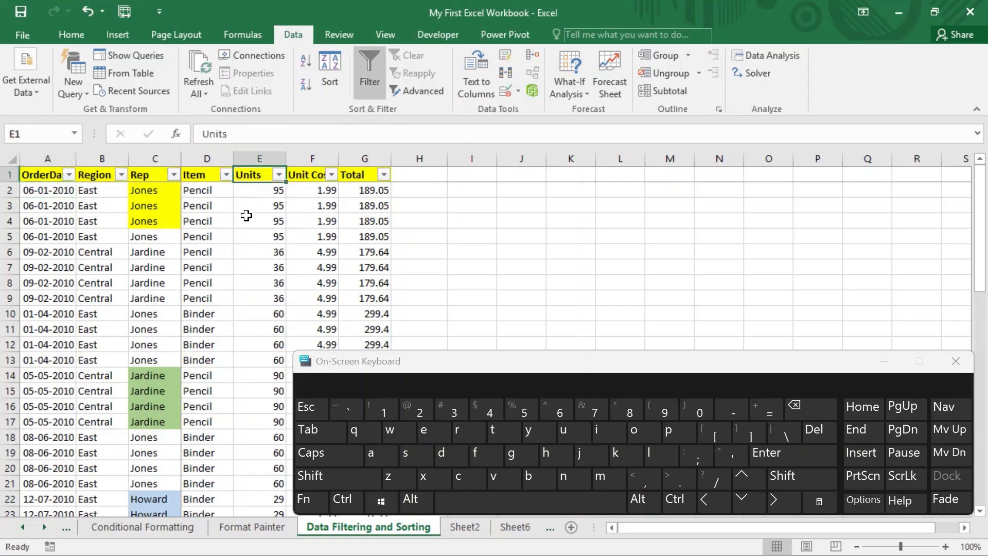
left_click(378, 61)
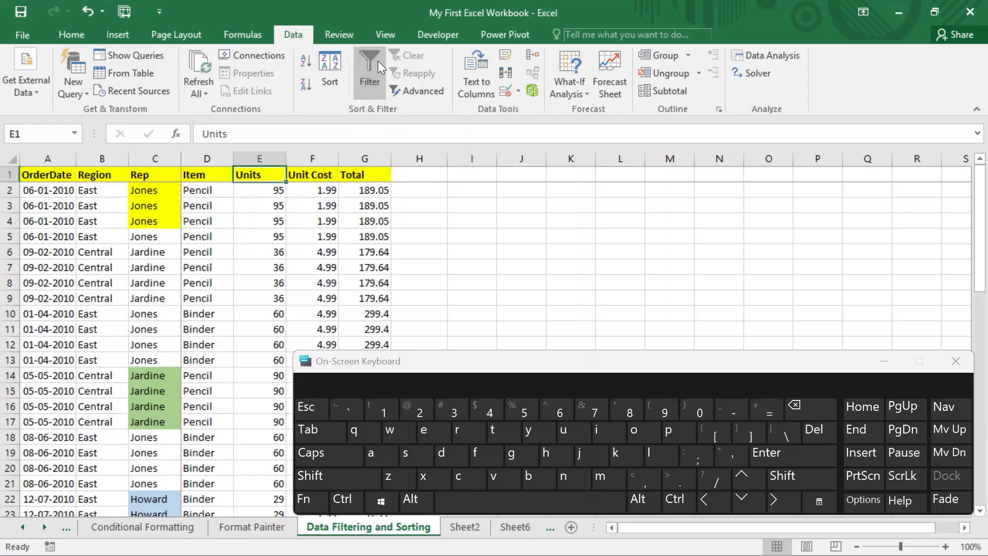
left_click(185, 291)
Turn filtering on for the selected header cells A1:G1 with the On-Screen Keyboard, and switch it off again from cell E5.
left_click_drag(43, 175, 372, 172)
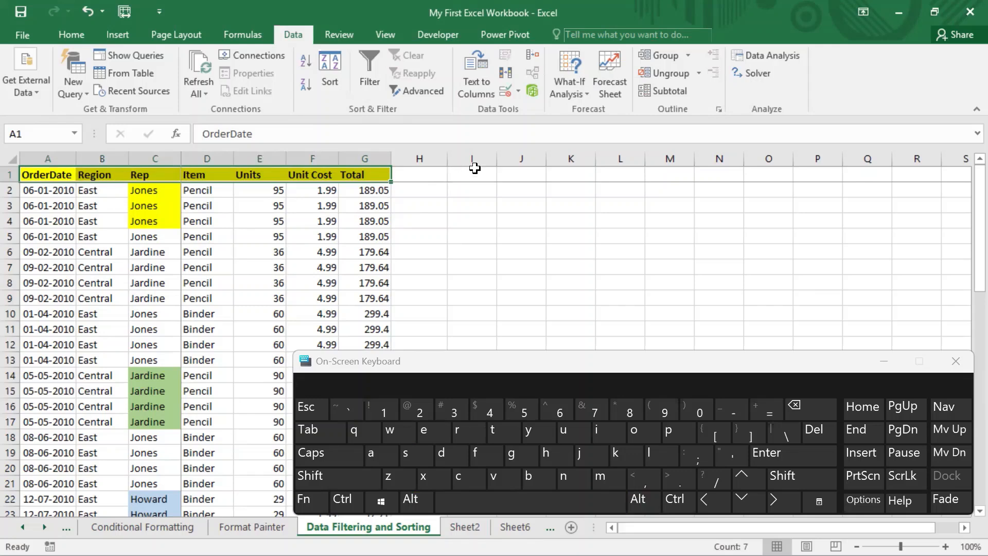
left_click(339, 510)
left_click(326, 484)
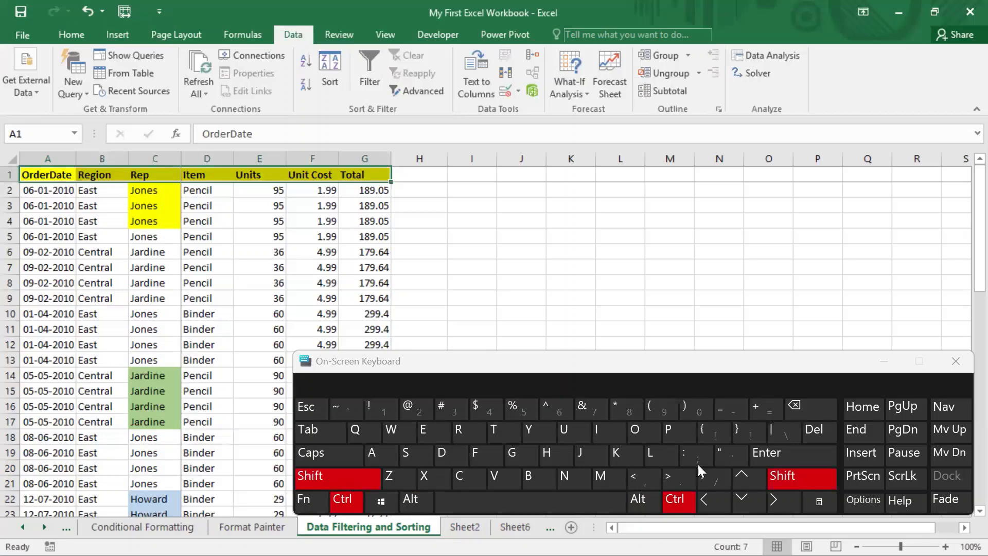
left_click(661, 456)
left_click(252, 234)
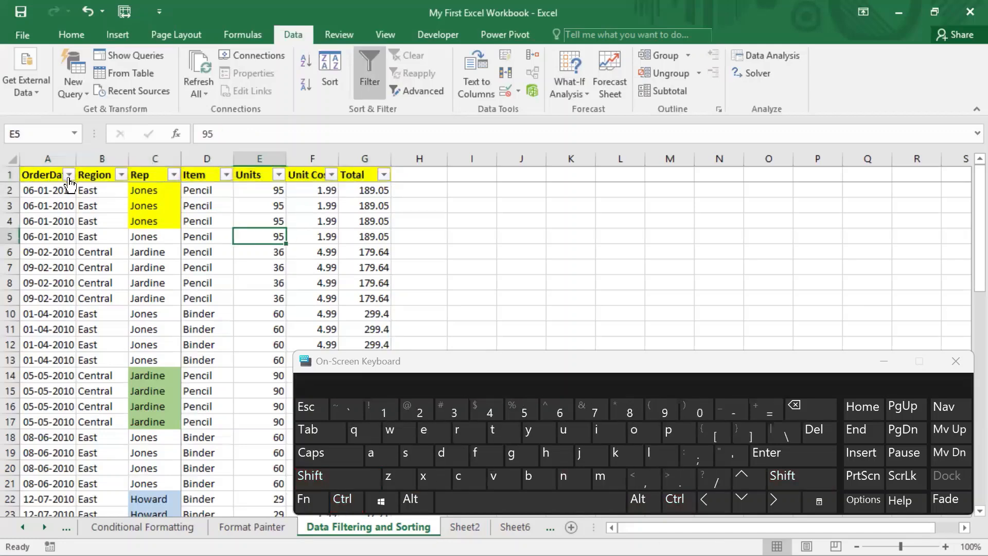
key("ctrl+shift+l")
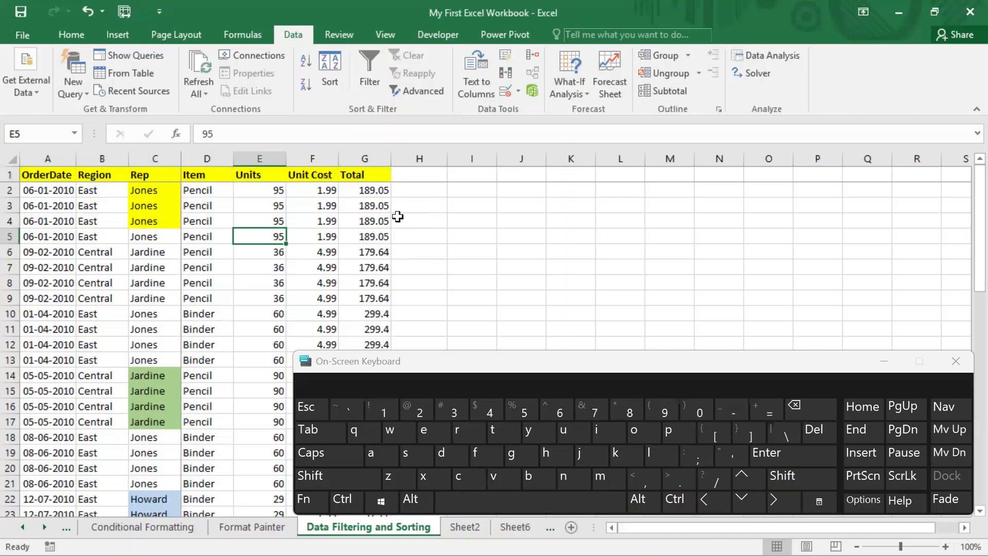
left_click(410, 251)
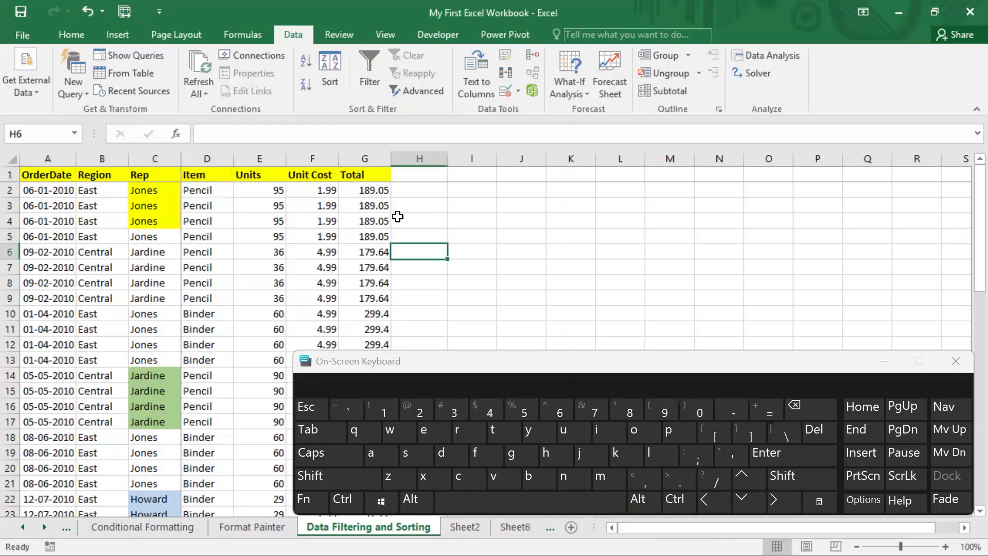
Select only header cells A1:E1 and turn on filtering for those columns with the On-Screen Keyboard.
left_click(40, 175)
left_click_drag(40, 175, 239, 176)
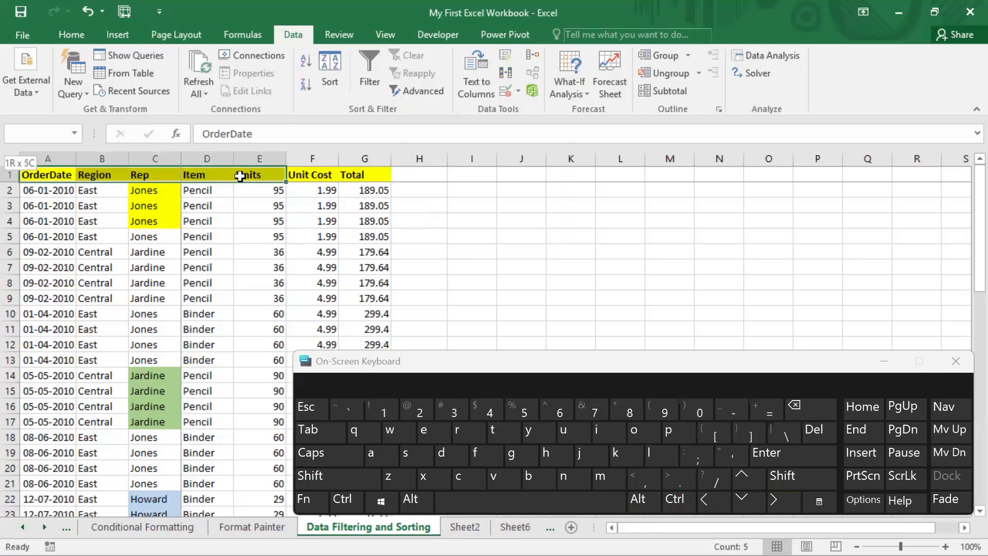
left_click(338, 502)
left_click(329, 478)
left_click(653, 456)
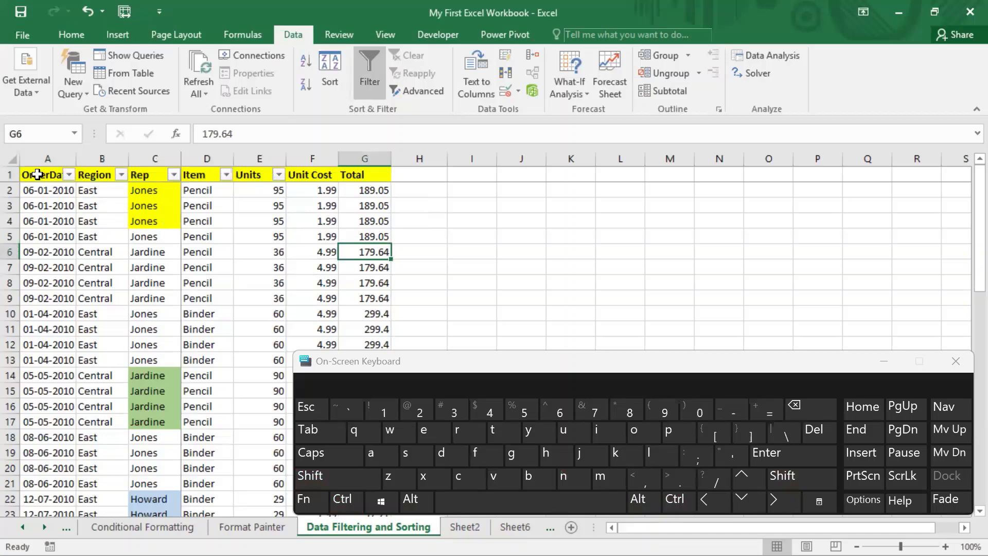
Reselect header cells A1:E1, turn off their filtering with the On-Screen Keyboard, and select cell F3.
left_click_drag(44, 174, 241, 172)
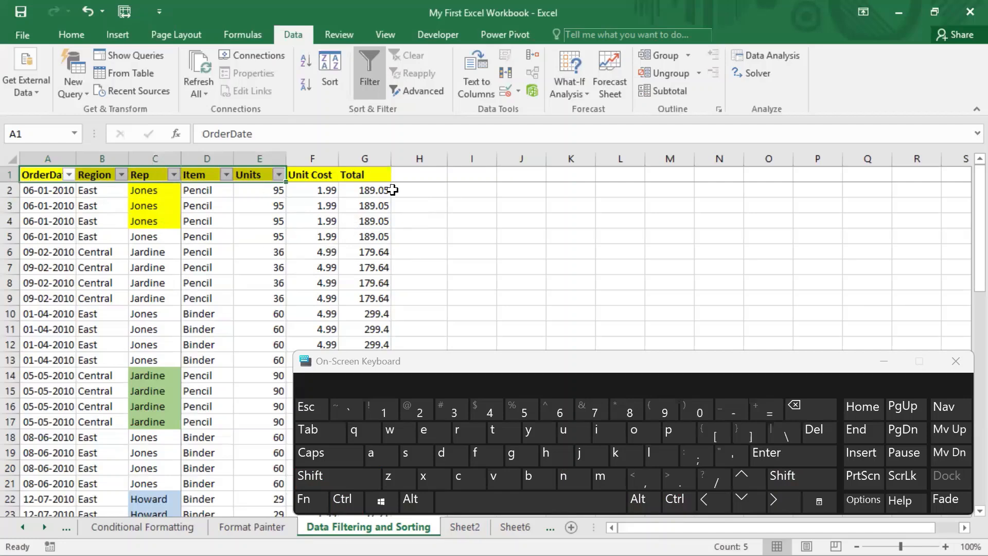
left_click(342, 508)
left_click(332, 480)
left_click(664, 455)
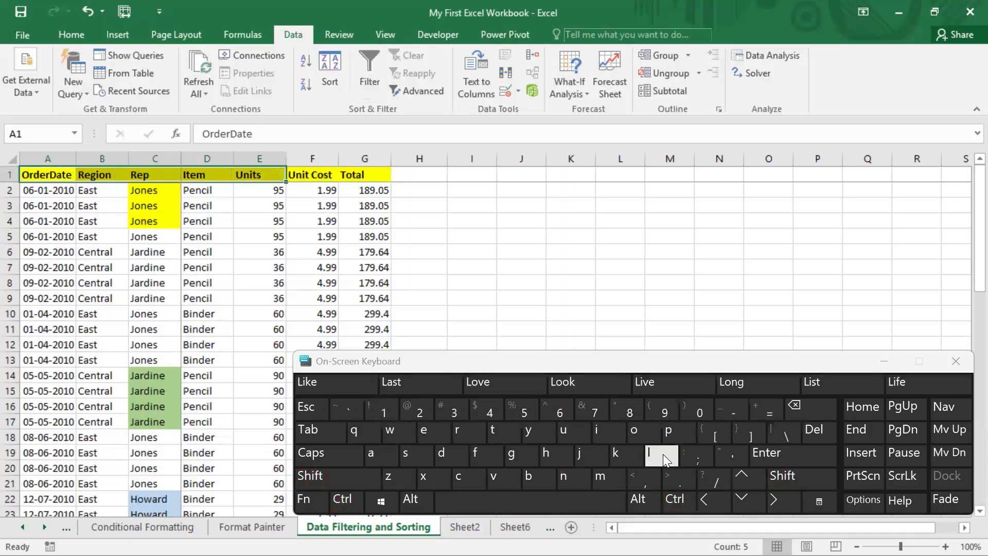
left_click(298, 206)
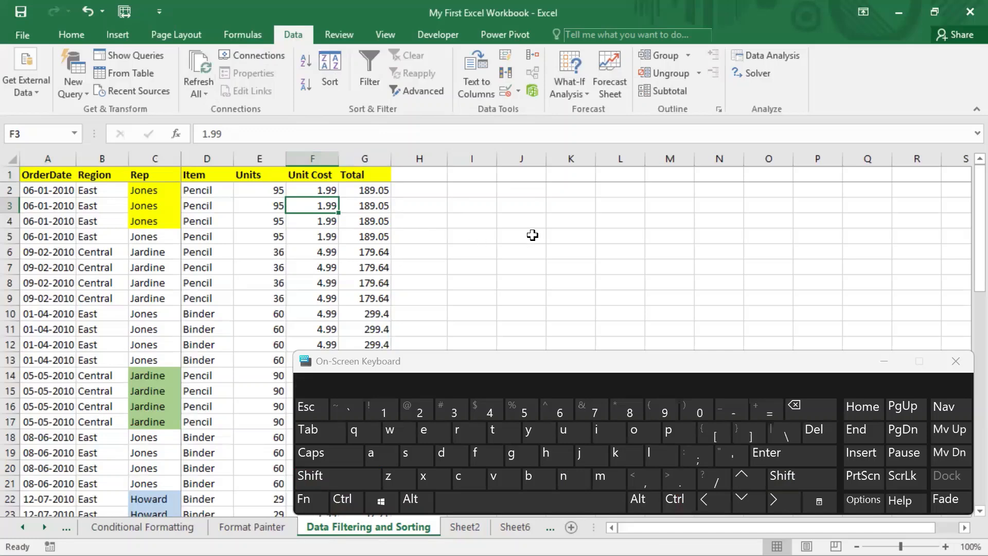
Turn on filtering for the whole order table from cell F3 with the On-Screen Keyboard.
left_click(72, 34)
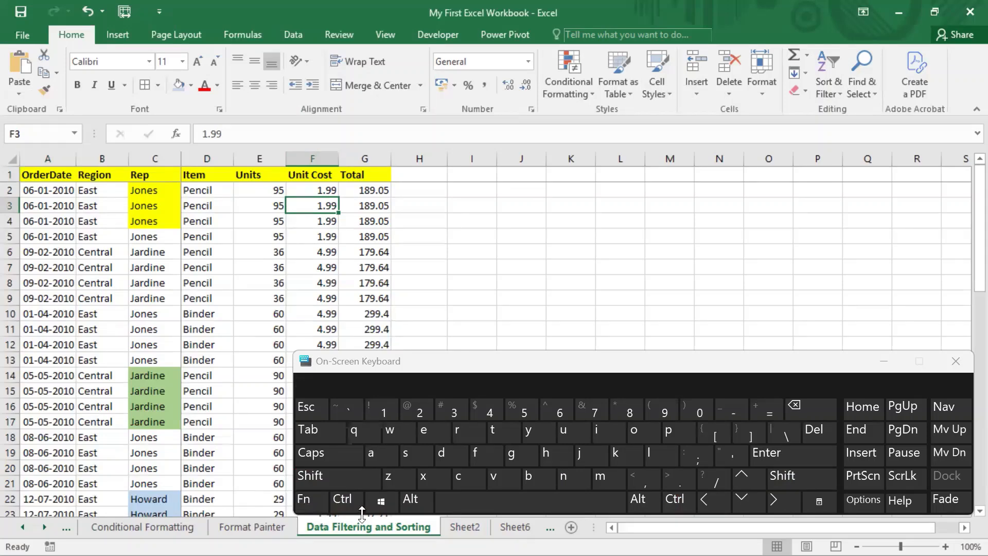
left_click(342, 499)
left_click(319, 475)
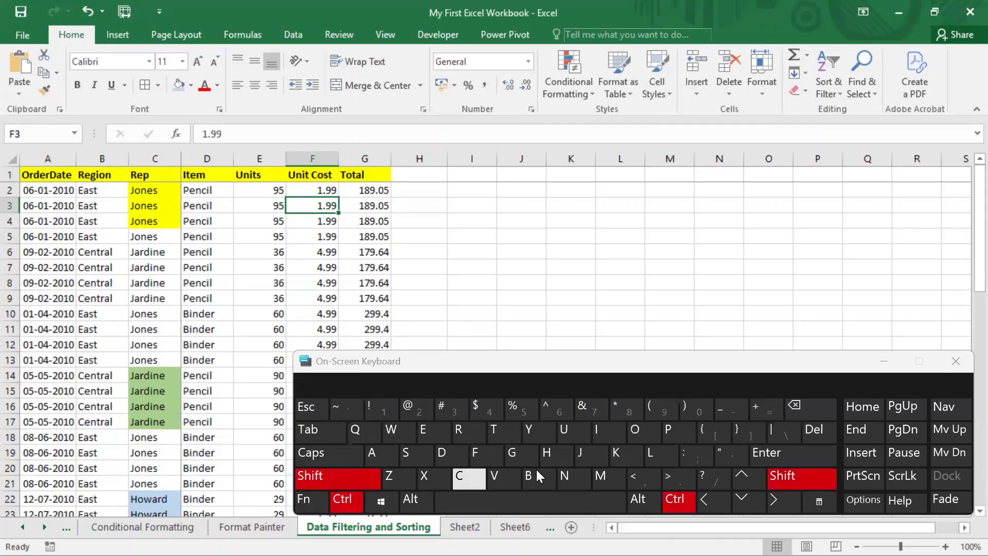
left_click(655, 455)
left_click(131, 238)
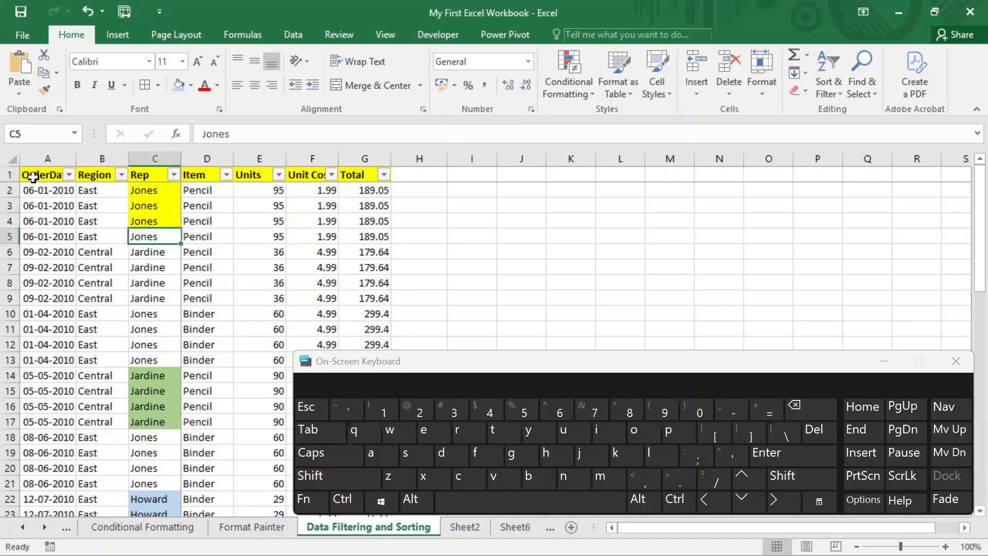
Select row 1 from A1 to I1 and turn off filtering with the On-Screen Keyboard.
left_click_drag(34, 177, 465, 186)
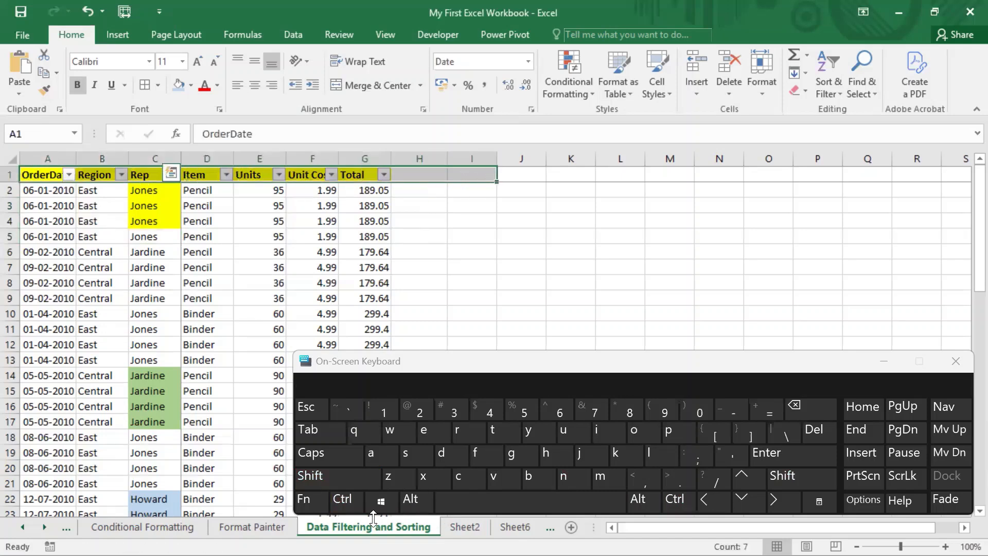
left_click(343, 505)
left_click(336, 482)
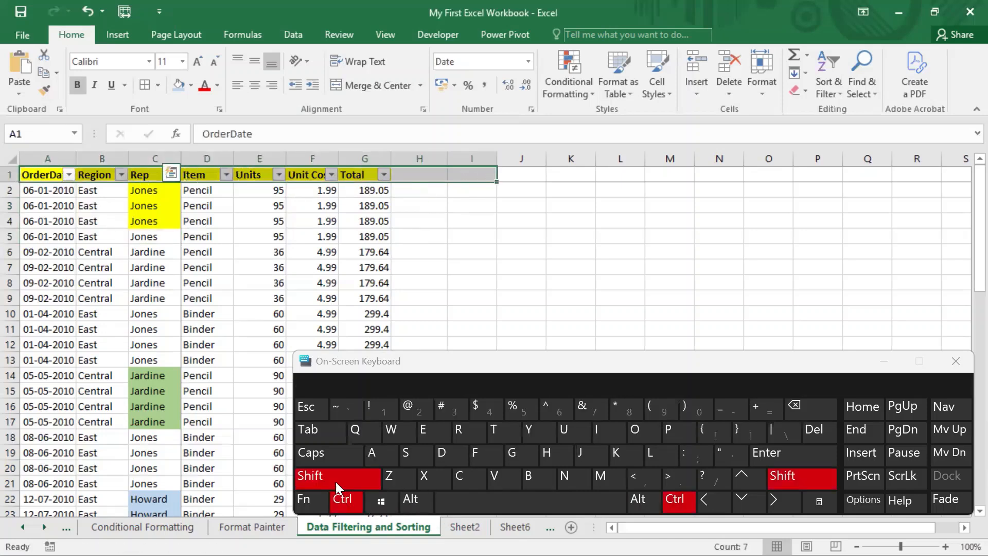
left_click(656, 458)
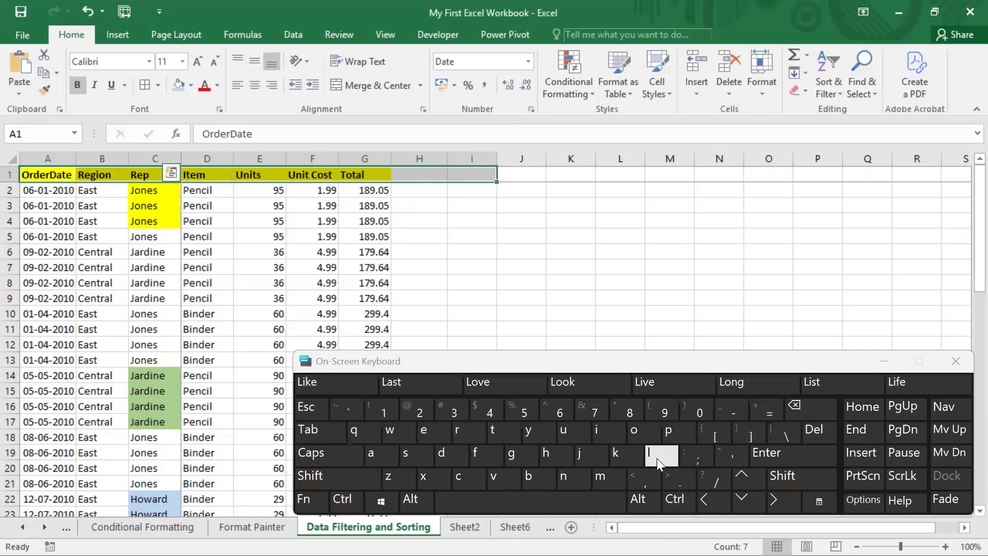
left_click(229, 263)
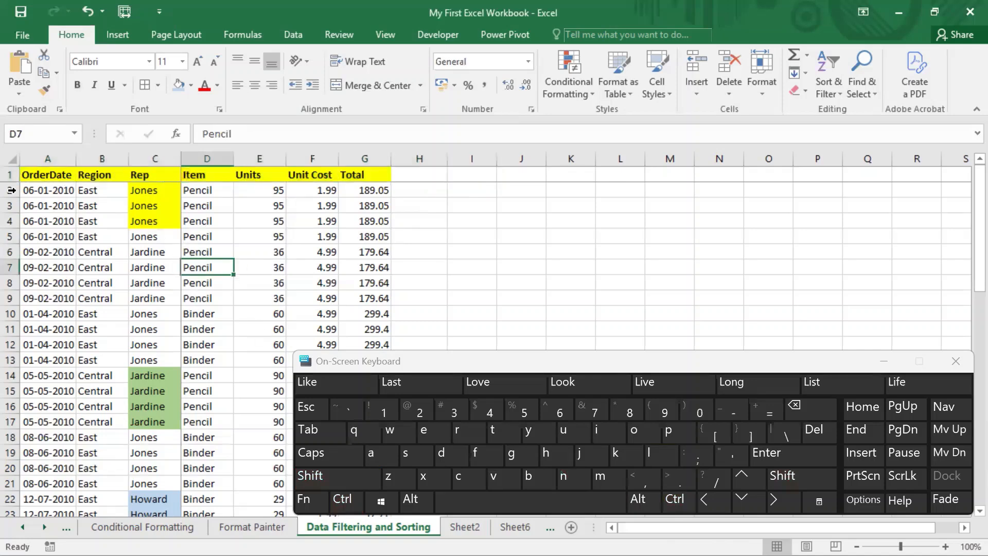
Minimize the On-Screen Keyboard and turn on filtering for the order table from the OrderDate header cell.
left_click(260, 173)
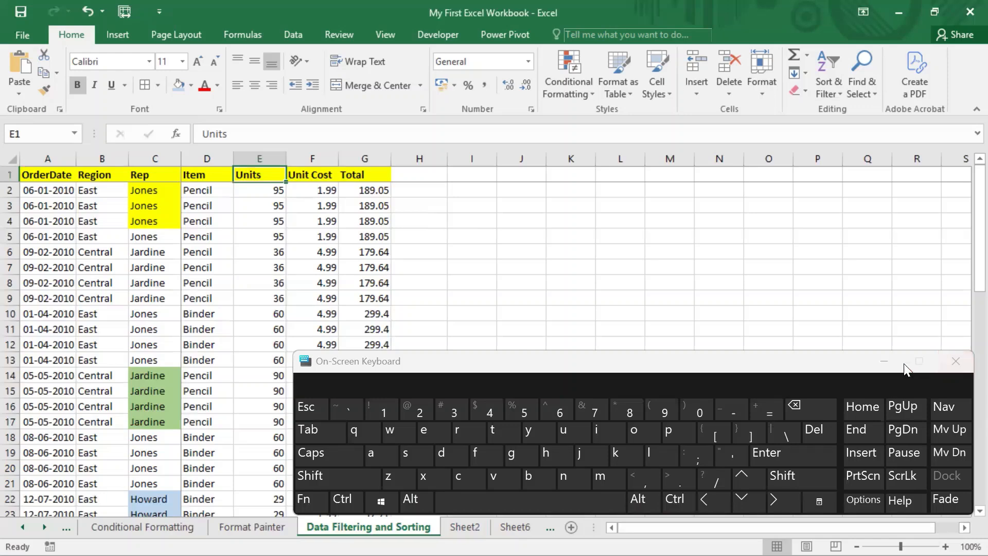
left_click(883, 362)
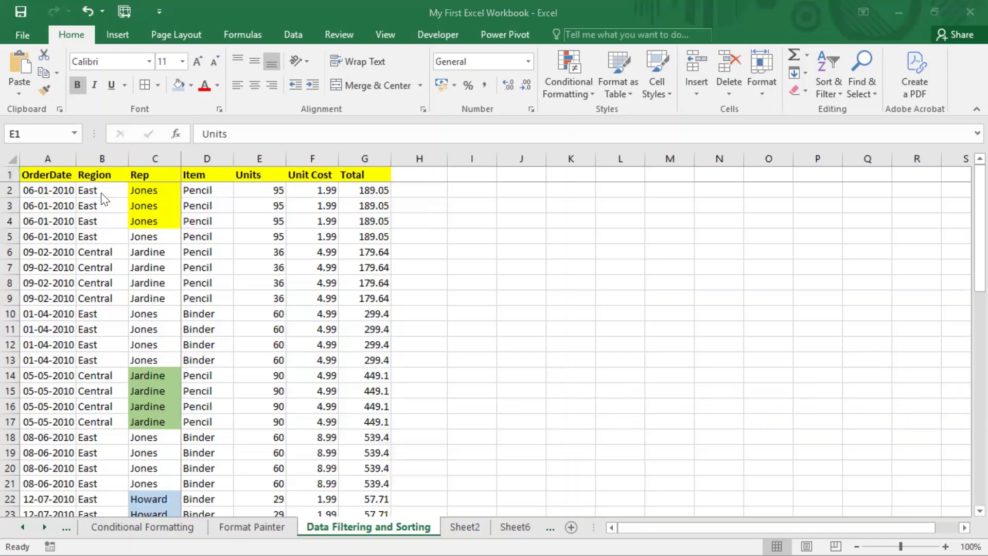
left_click(47, 180)
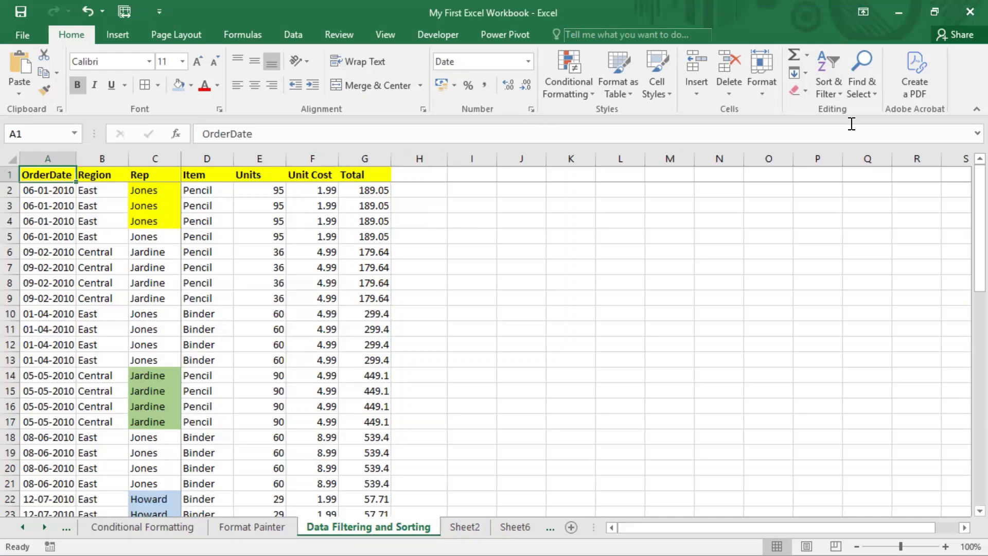
left_click(831, 92)
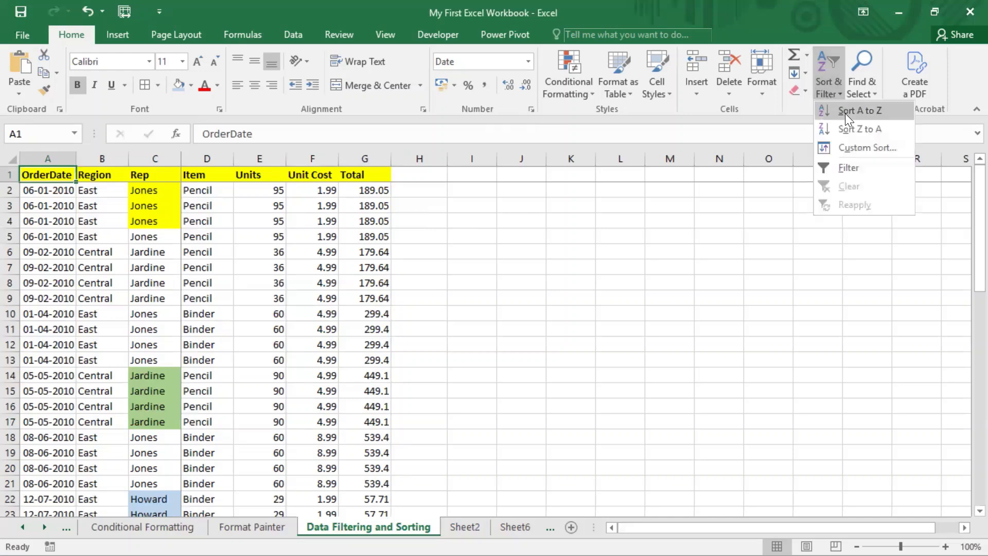
left_click(843, 162)
left_click(211, 236)
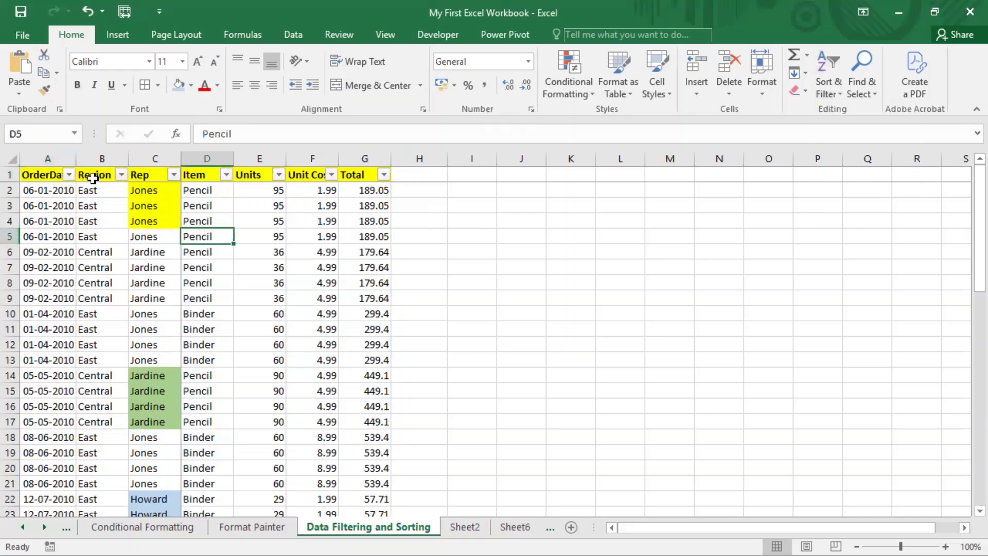
Widen the OrderDate and Region columns to make room for the header text beside the filter arrows.
left_click_drag(78, 164, 160, 156)
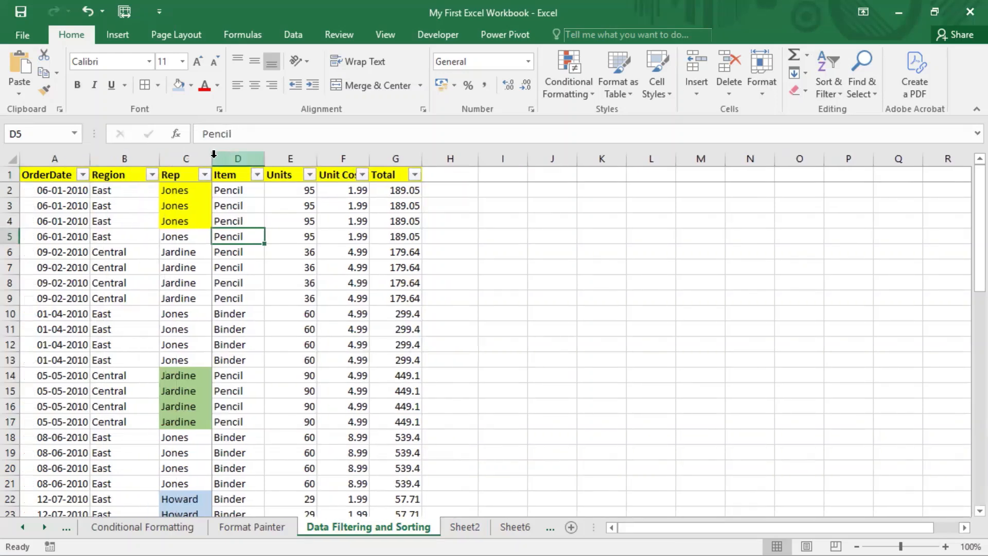
left_click(235, 158)
left_click(294, 234)
left_click(371, 239)
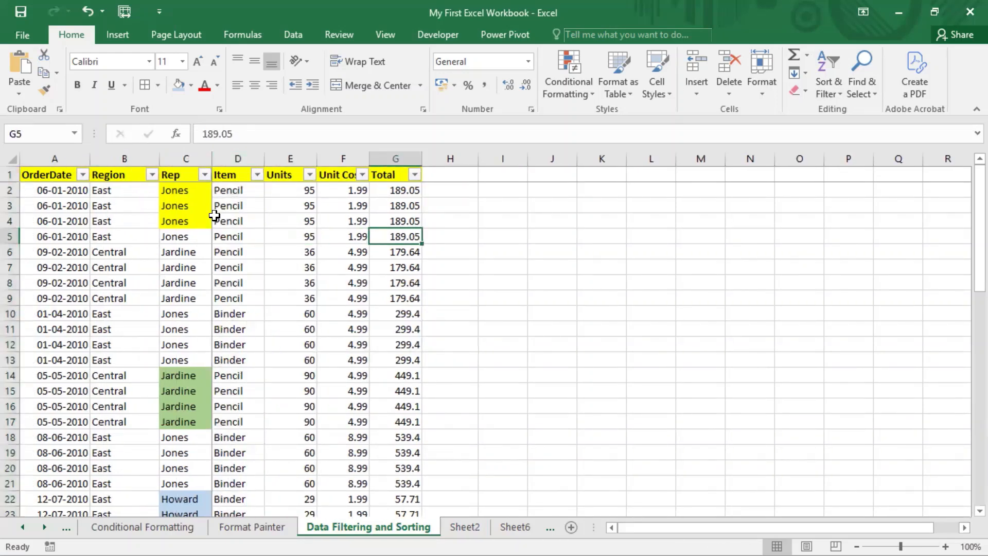
left_click(214, 216)
left_click(194, 209)
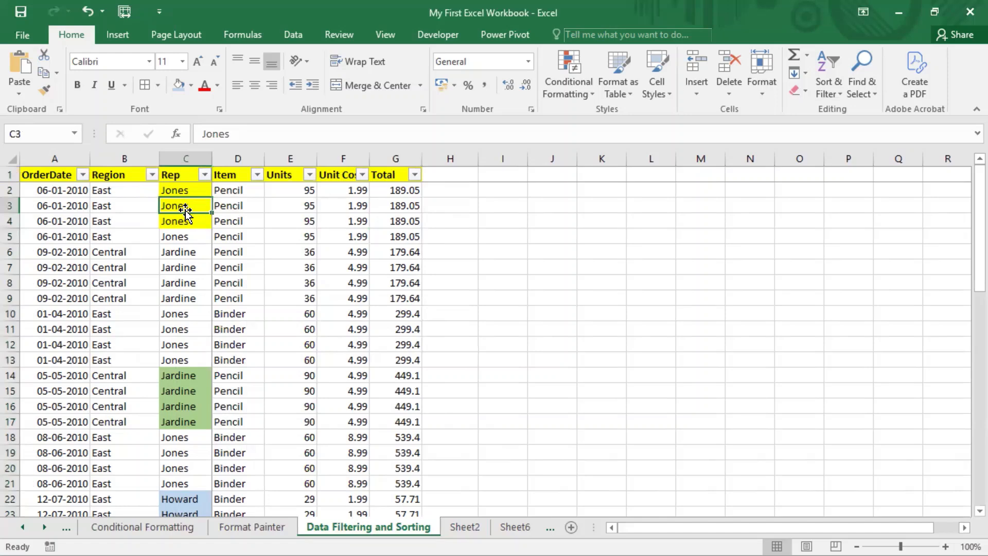
left_click(126, 298)
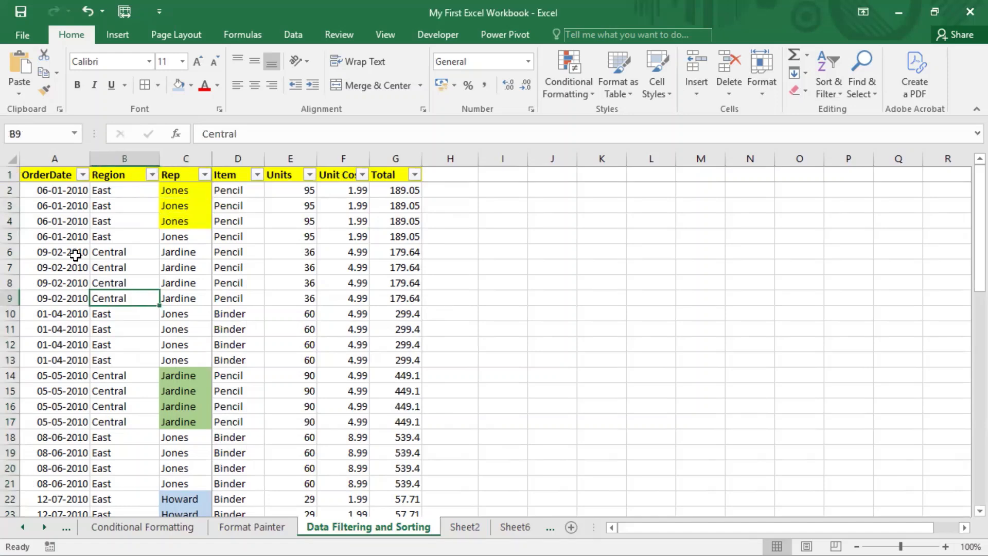
left_click(51, 222)
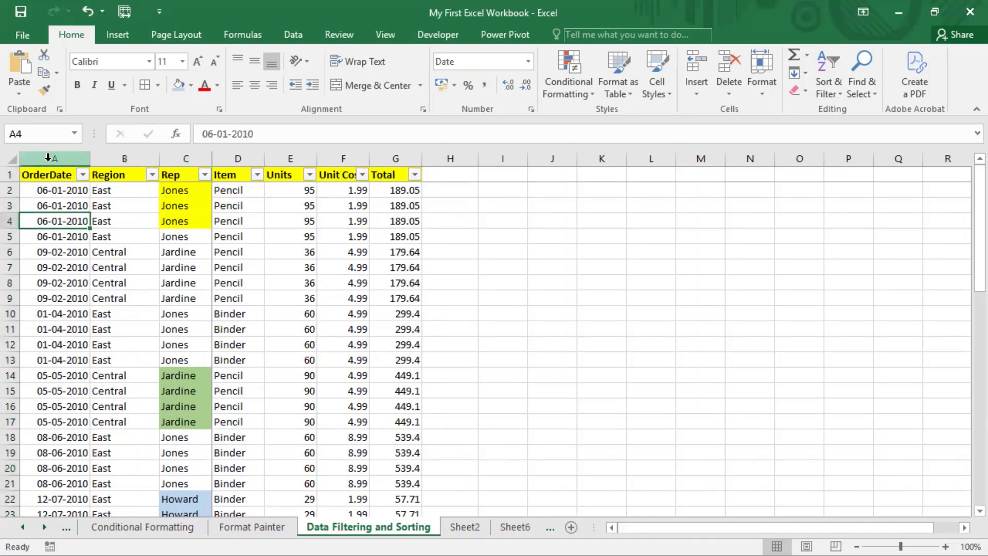
Filter the OrderDate column to all dates in Quarter 1 and select the filtered dates.
left_click(83, 174)
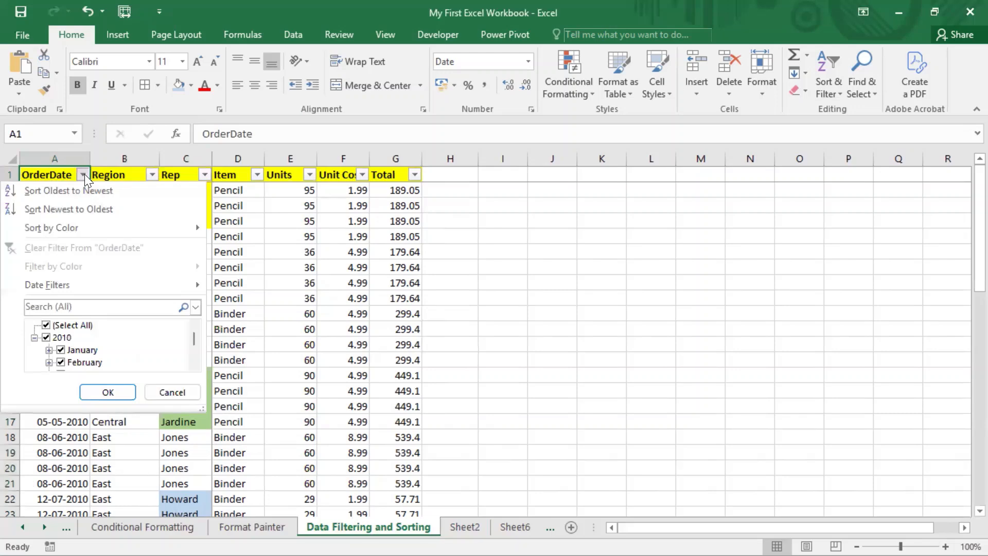
mouse_move(33, 284)
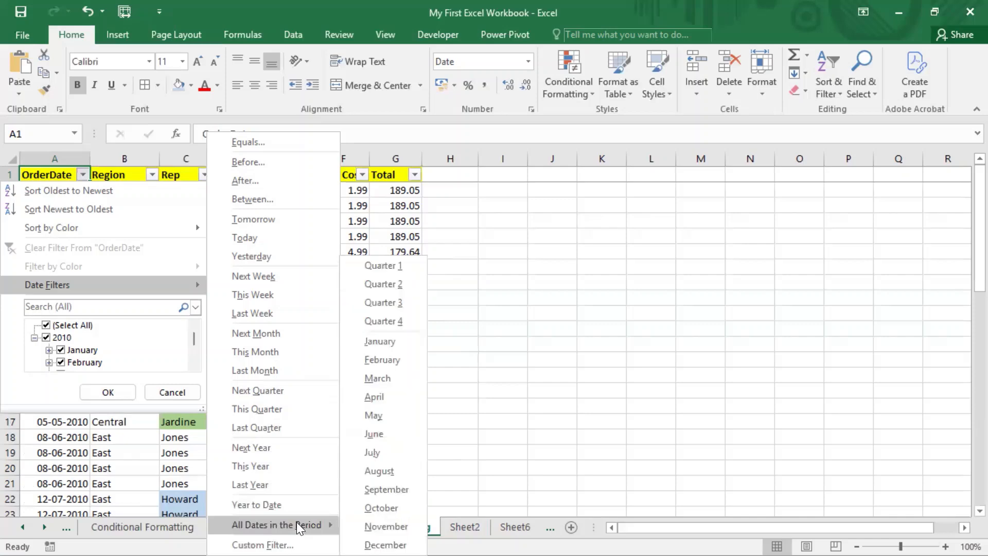
mouse_move(296, 522)
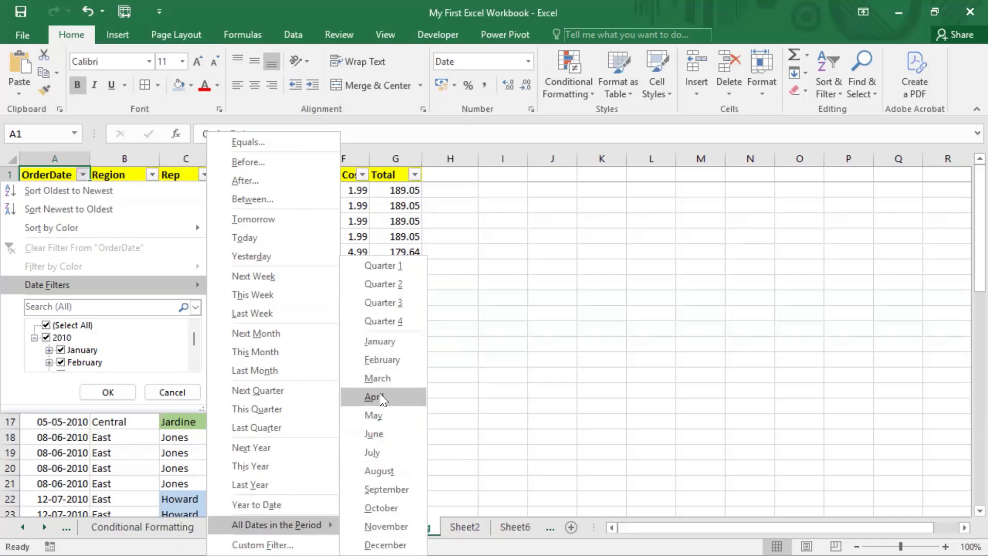
left_click(398, 273)
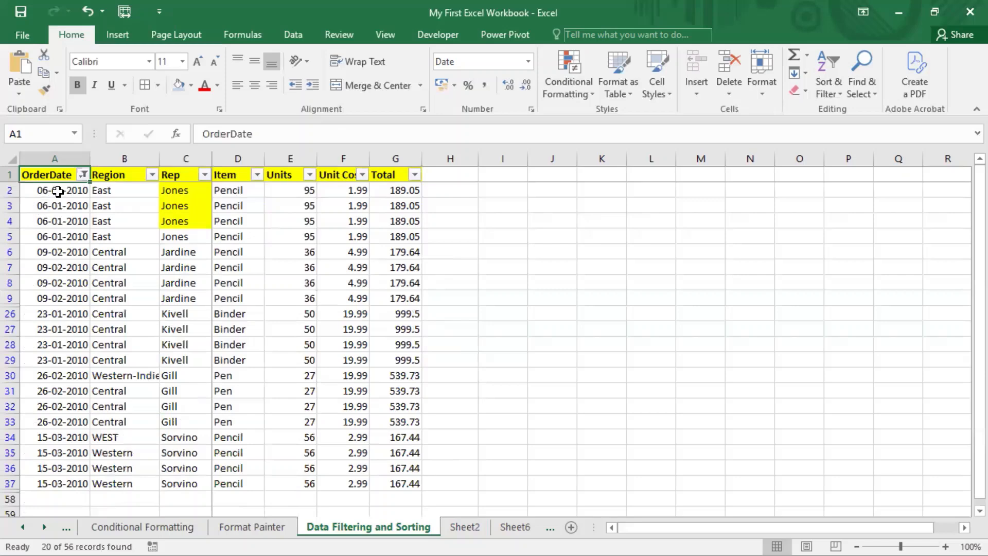
left_click_drag(60, 190, 76, 482)
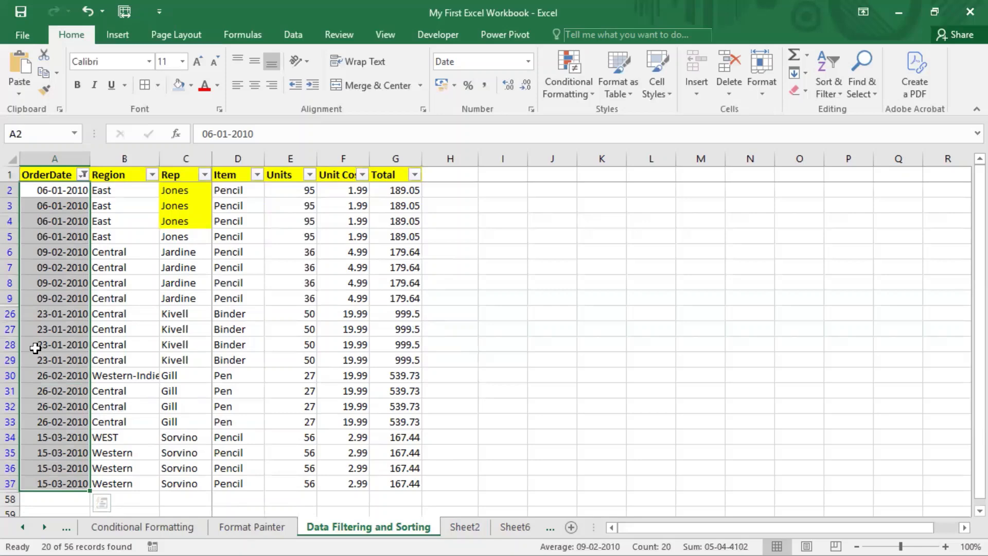
left_click(95, 205)
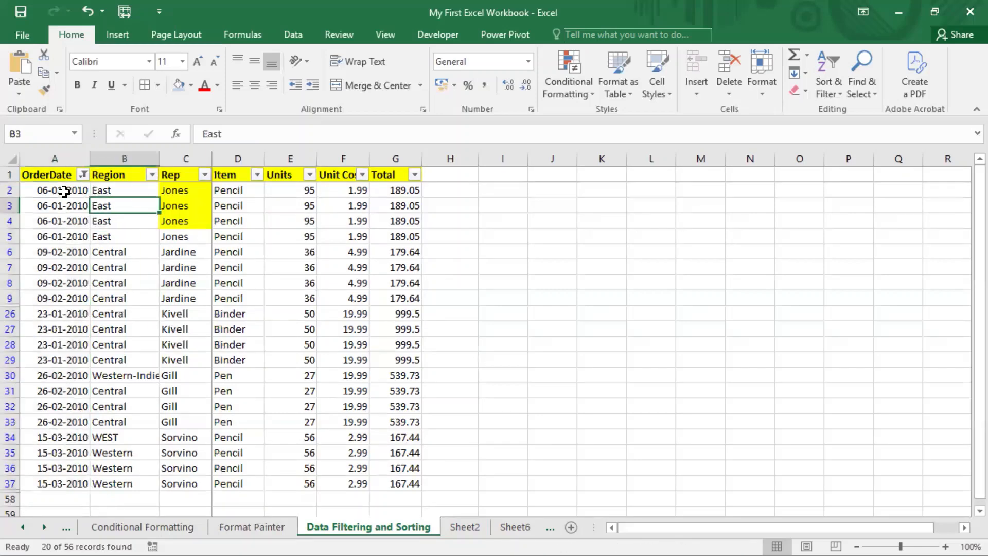
left_click_drag(63, 191, 74, 483)
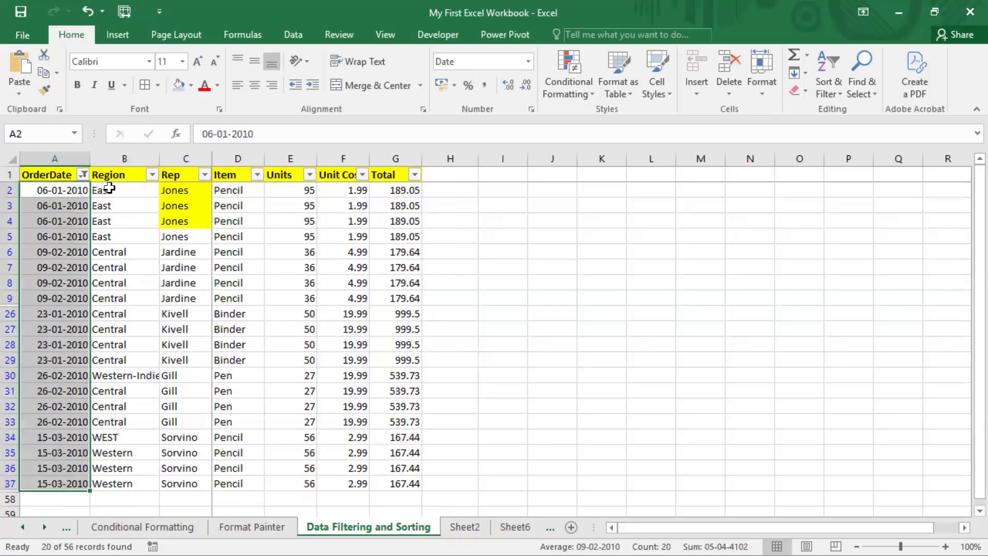
Change the OrderDate filter to all dates in February and select the filtered dates.
left_click(83, 174)
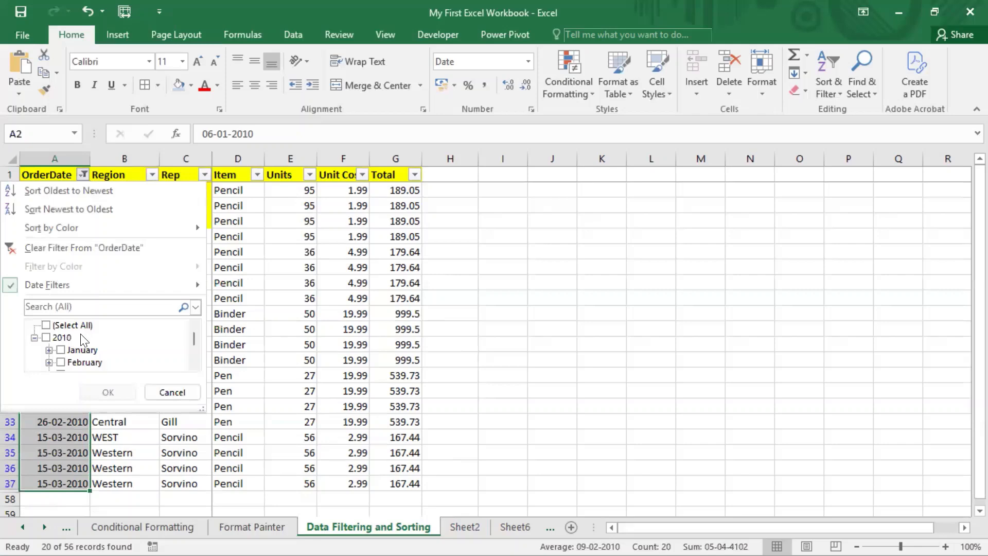
mouse_move(71, 284)
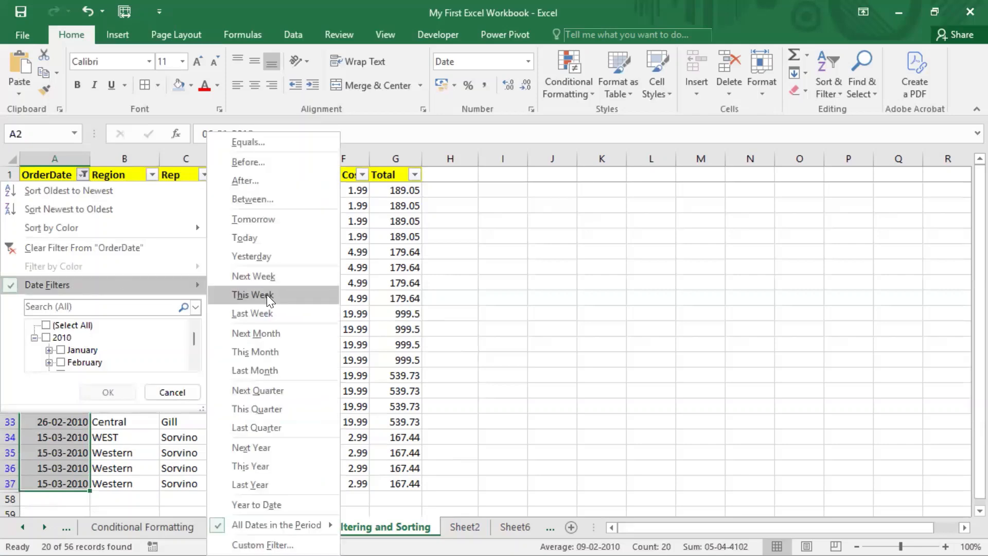
mouse_move(277, 524)
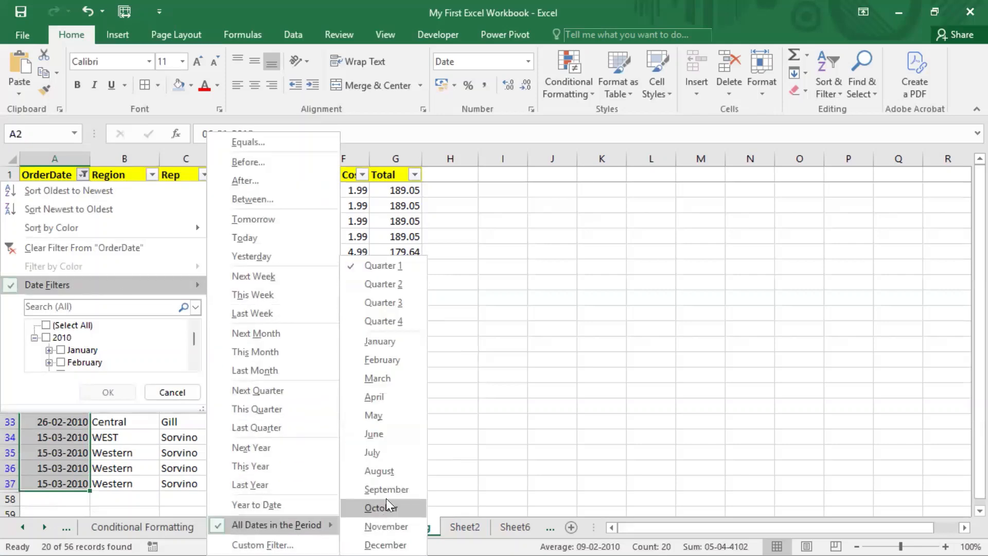
left_click(387, 365)
left_click(125, 314)
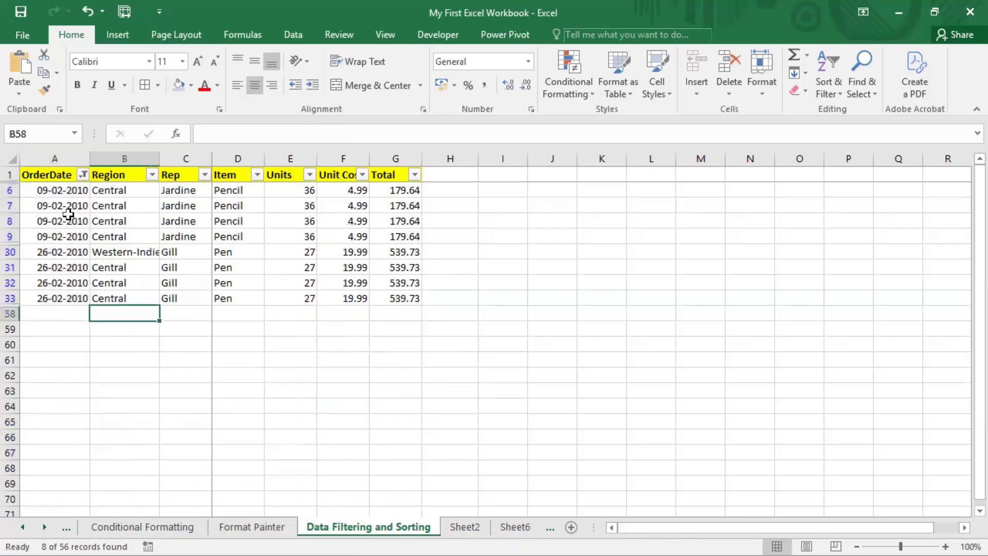
left_click_drag(64, 190, 78, 293)
Select all dates in the OrderDate filter to show every order row again.
left_click(83, 175)
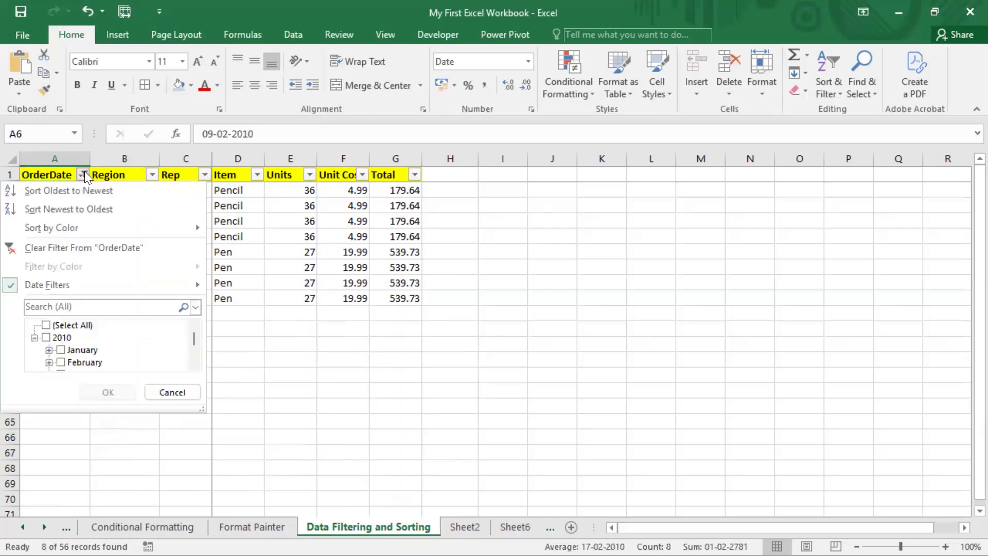
mouse_move(52, 285)
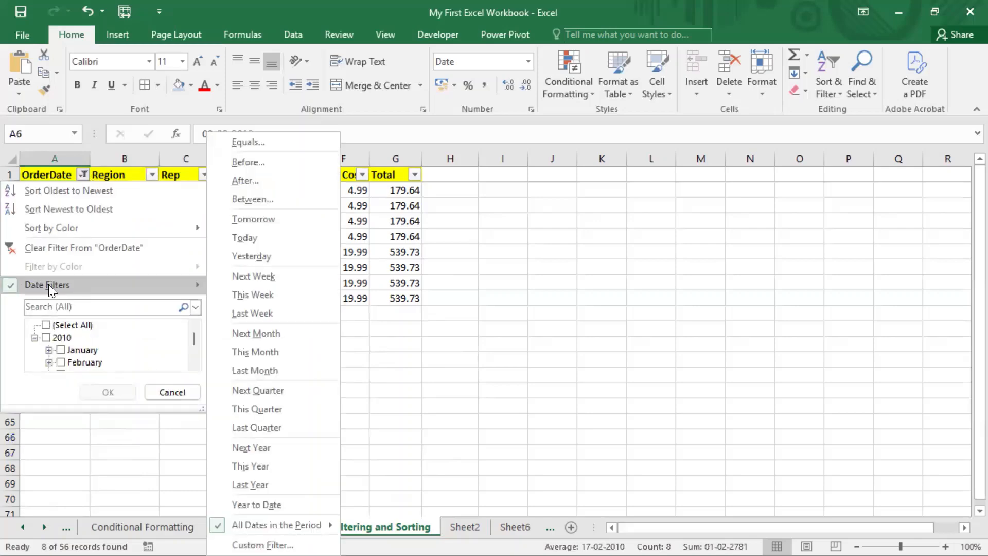
left_click(46, 325)
left_click(109, 387)
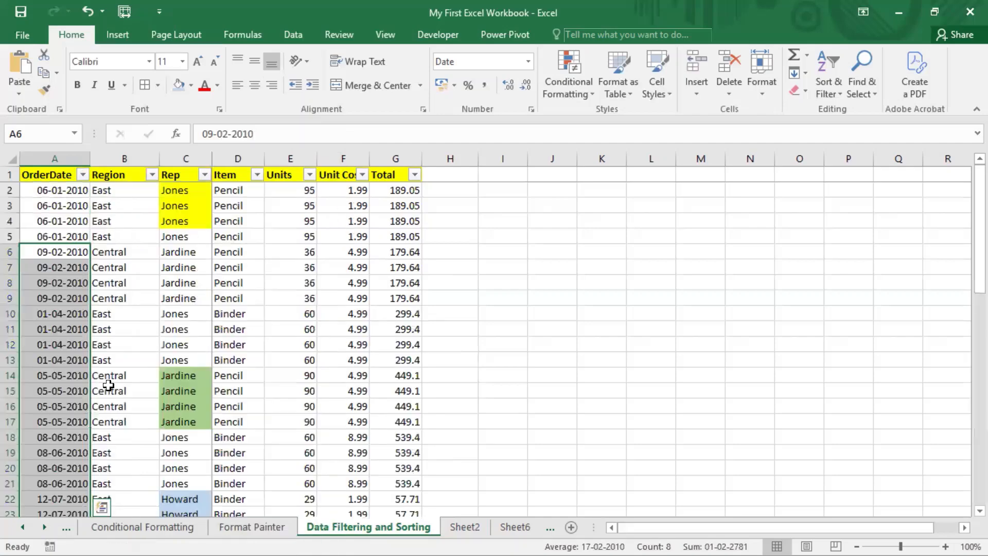
left_click(68, 282)
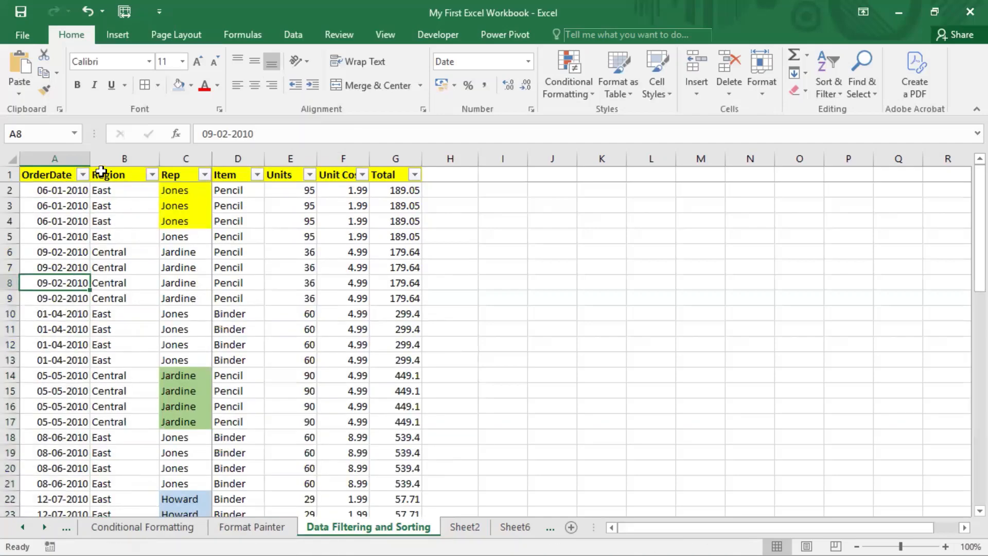
Review the date filter options available for the values in the OrderDate column.
left_click(83, 175)
mouse_move(63, 286)
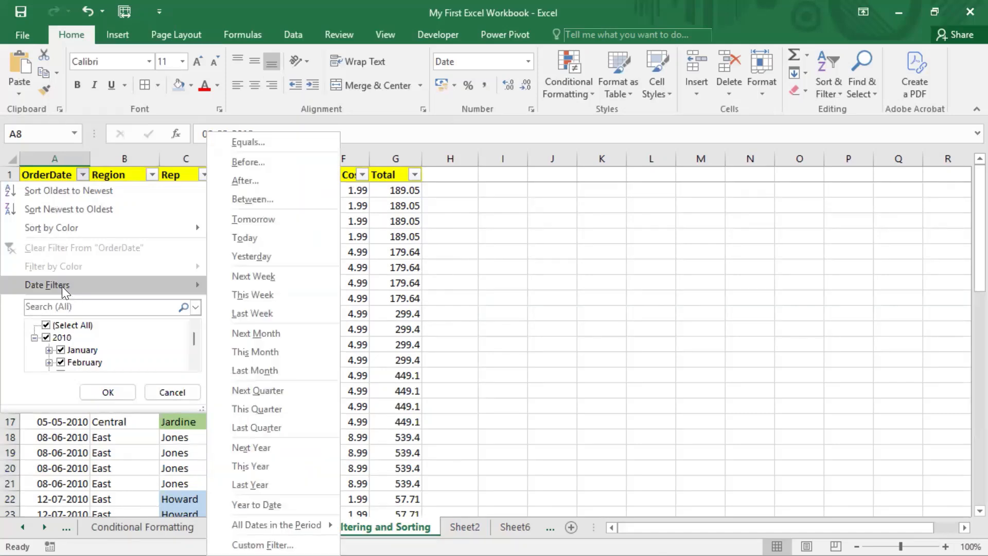
left_click(106, 392)
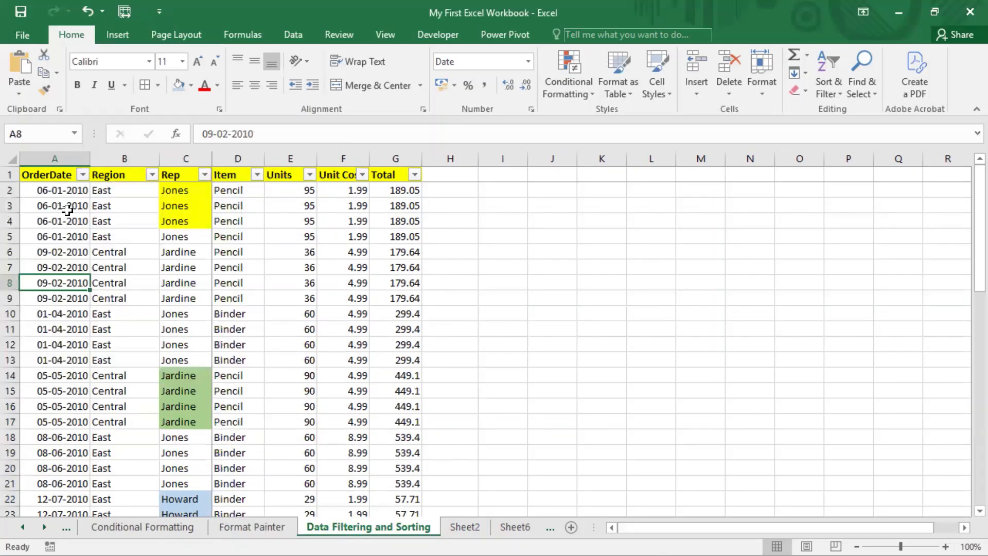
left_click_drag(61, 191, 54, 379)
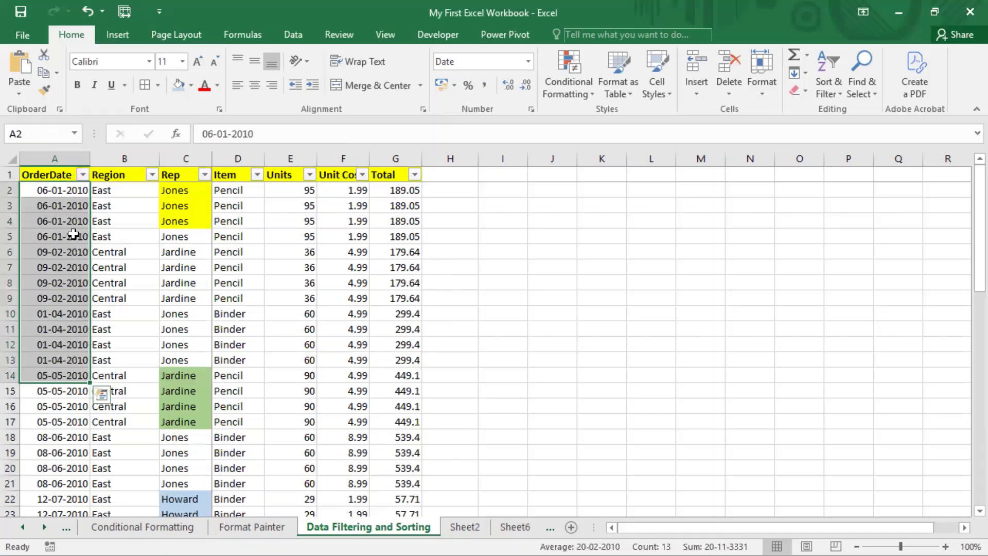
left_click(82, 175)
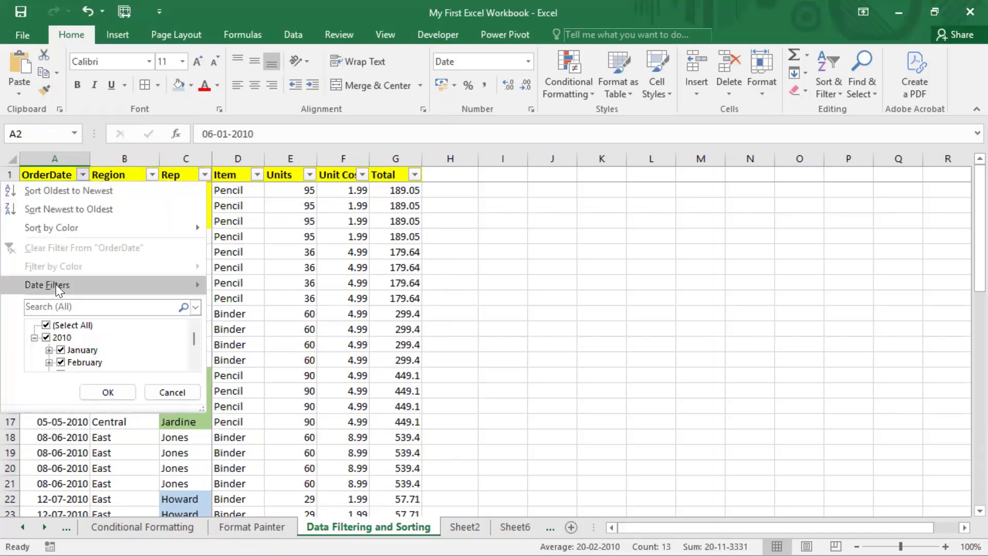
mouse_move(56, 284)
left_click(397, 235)
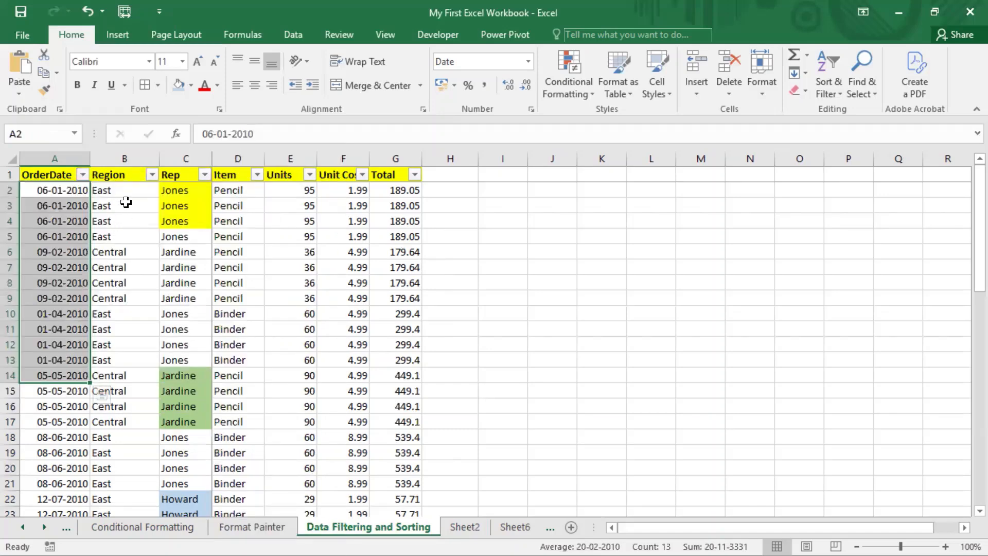
Select Region values from B3 to B18 and examine the text filter options for that column.
left_click_drag(123, 206, 121, 437)
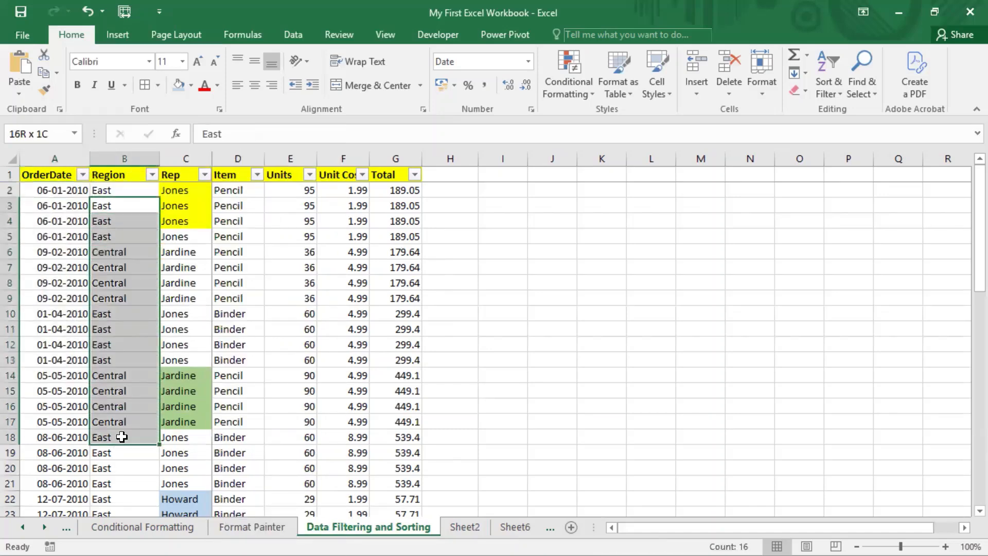
left_click(152, 174)
mouse_move(89, 280)
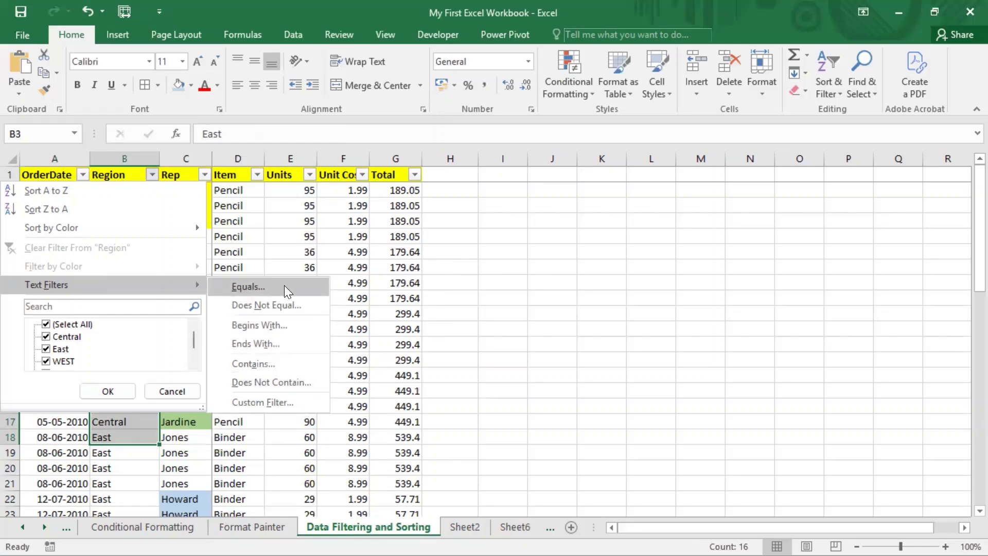
left_click(331, 268)
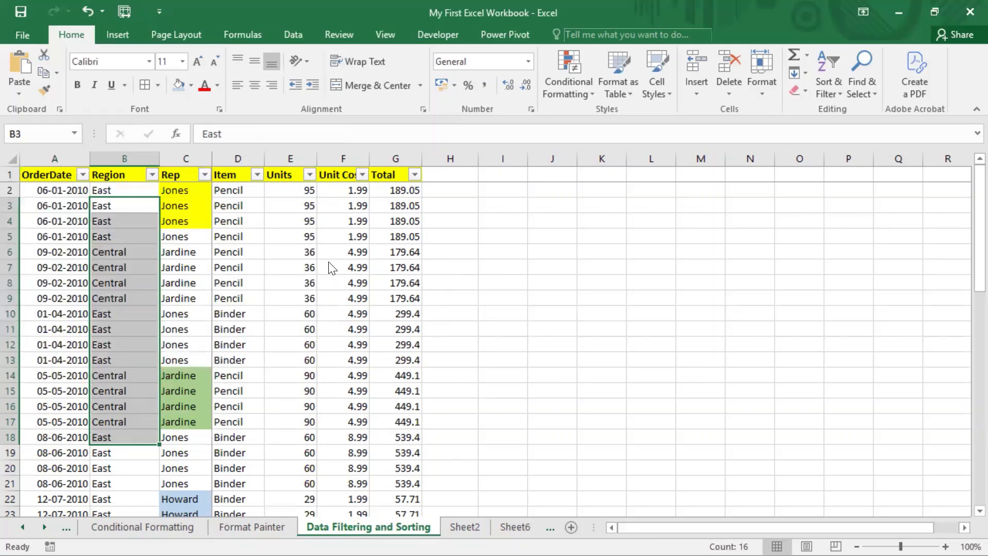
left_click(284, 256)
left_click(142, 202)
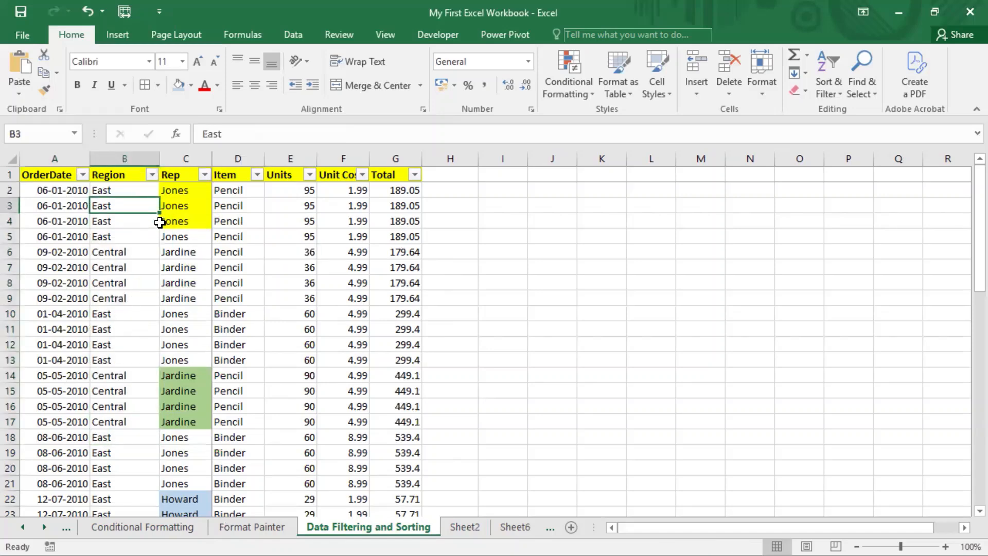
Select Units values from E2 to E13 and examine the number filter options for that column.
left_click(337, 236)
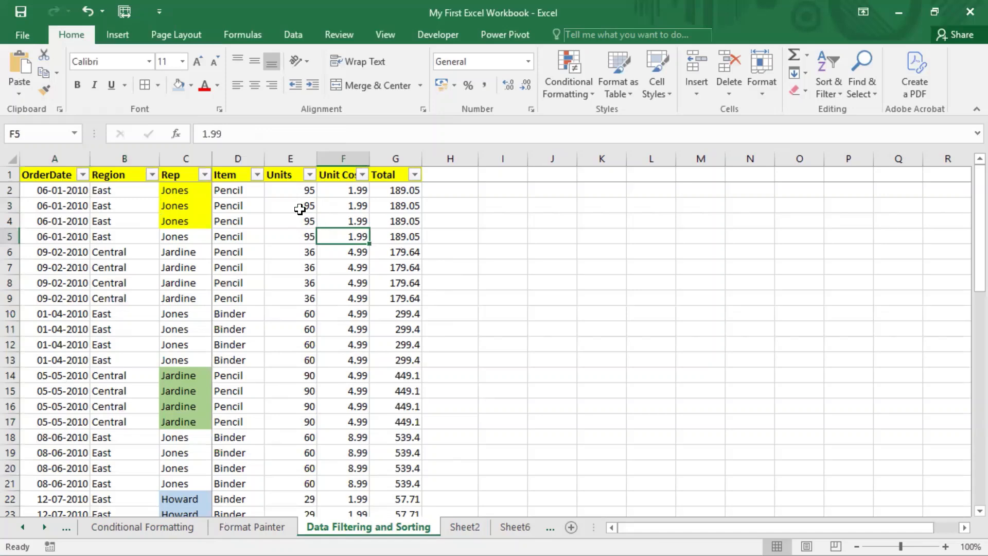
left_click(281, 175)
left_click_drag(286, 188, 289, 360)
left_click(309, 175)
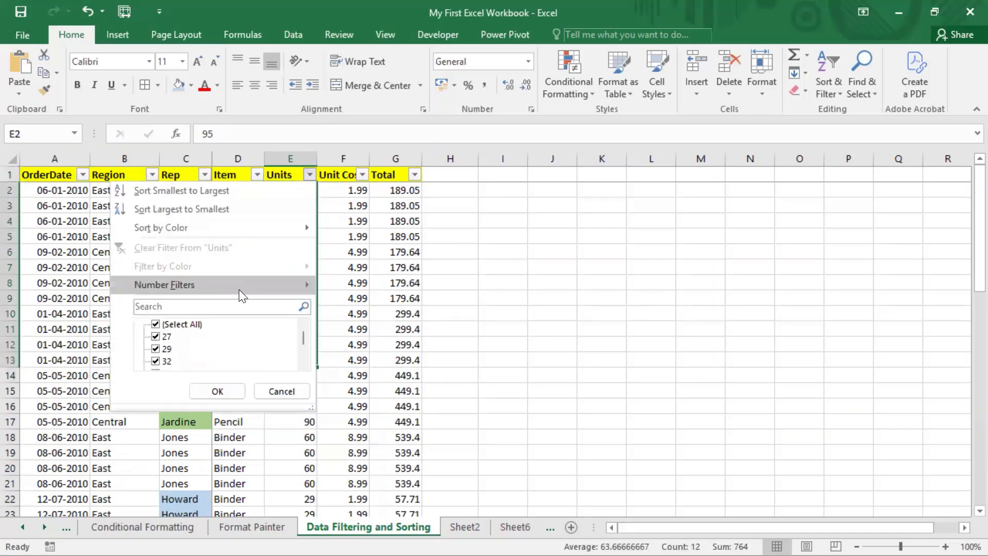
mouse_move(239, 282)
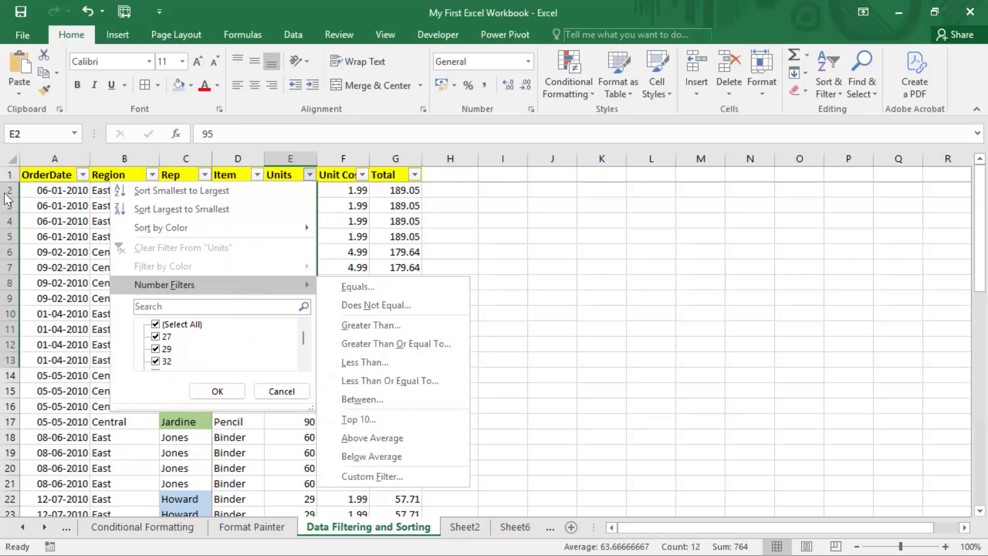
left_click(47, 211)
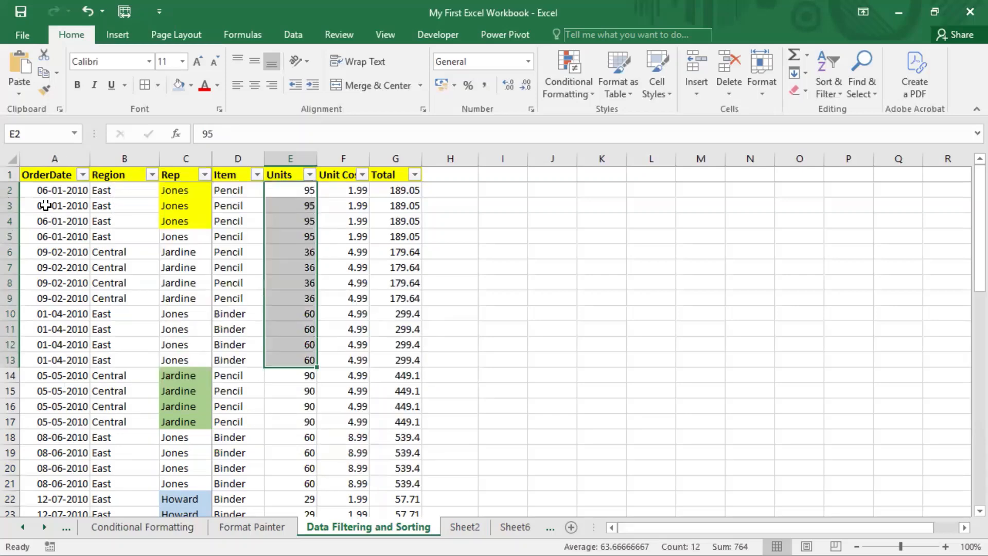
left_click(119, 191)
left_click(283, 189)
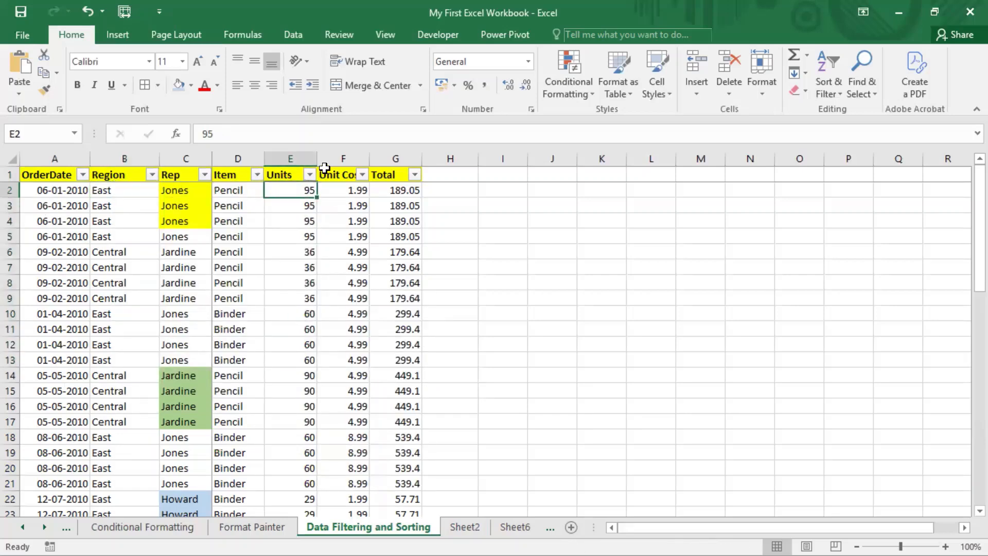
left_click(309, 174)
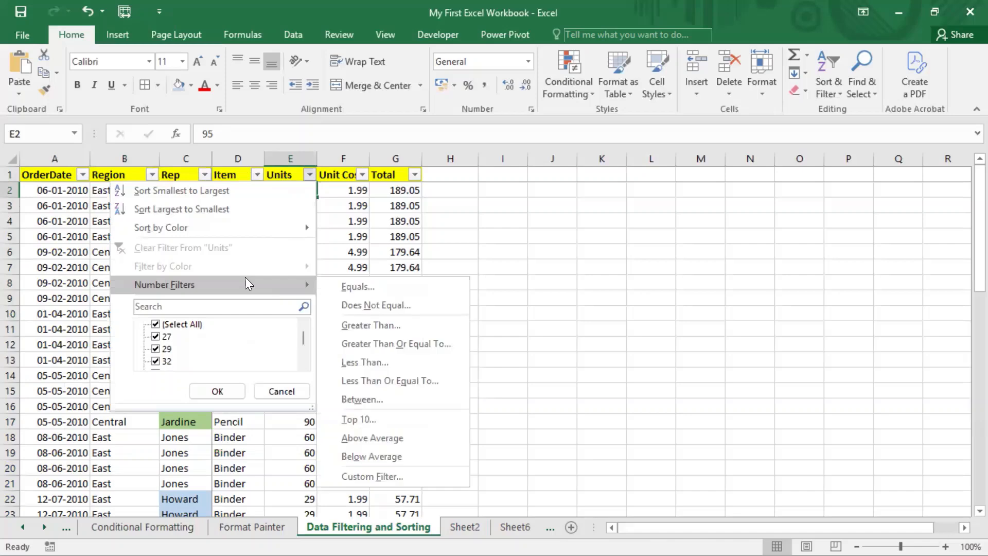
left_click(437, 212)
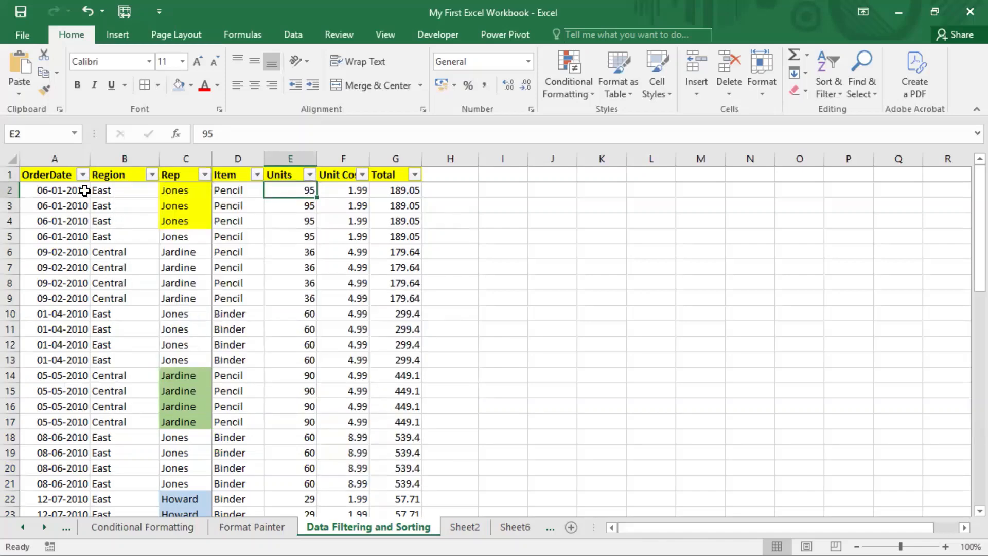
Look through the list of distinct values in the Region column's filter and close it without filtering.
left_click(72, 224)
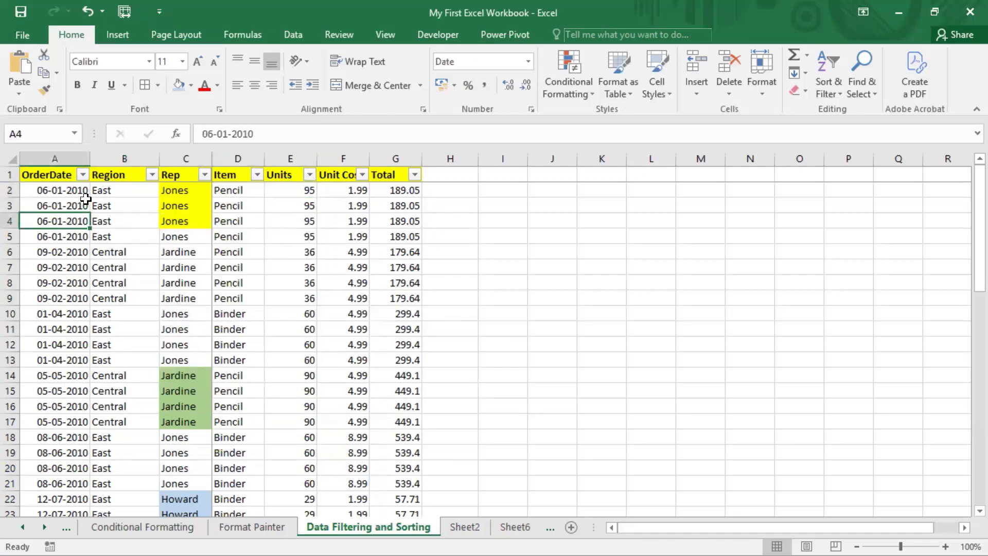
left_click(136, 220)
left_click(52, 204)
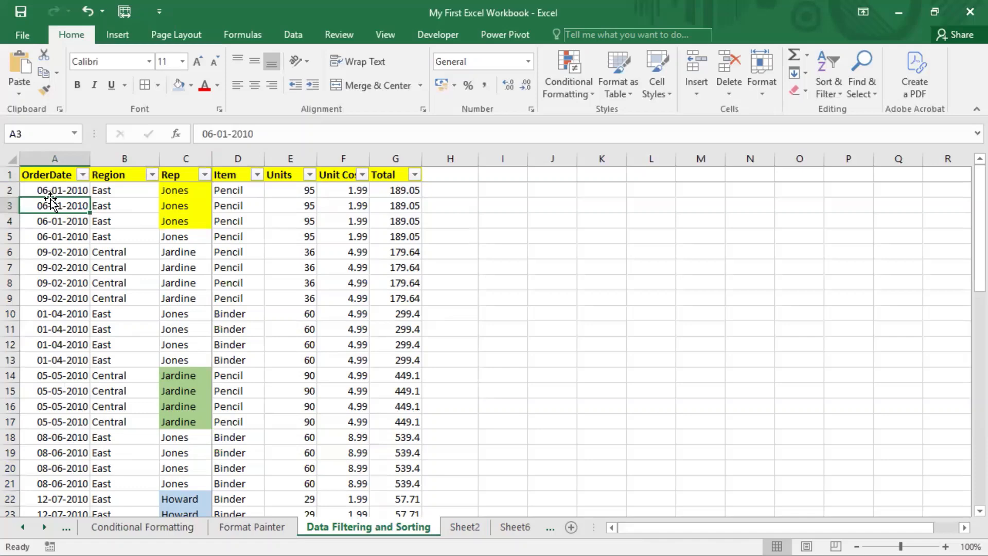
left_click(153, 175)
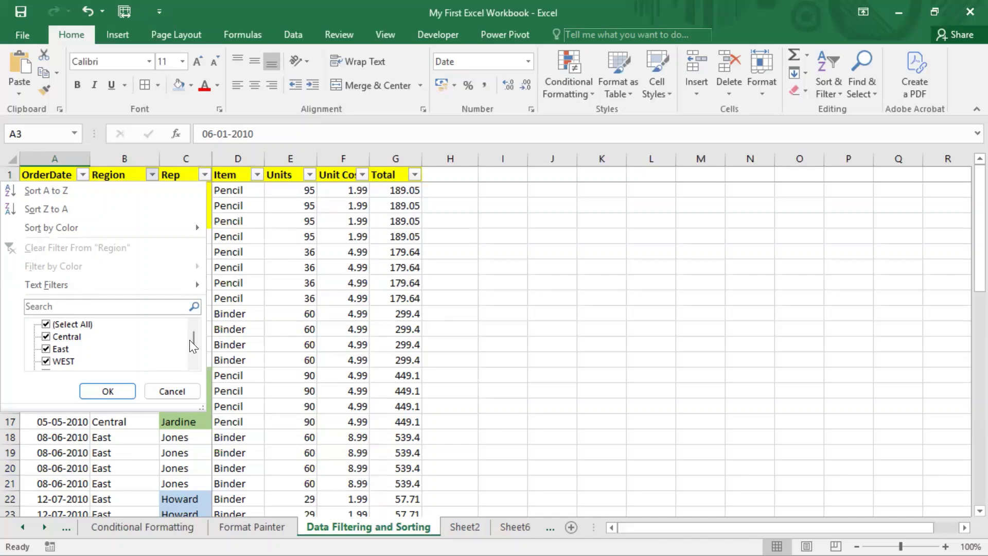
left_click_drag(194, 336, 194, 367)
scroll(200, 316, "up", 2)
left_click(539, 363)
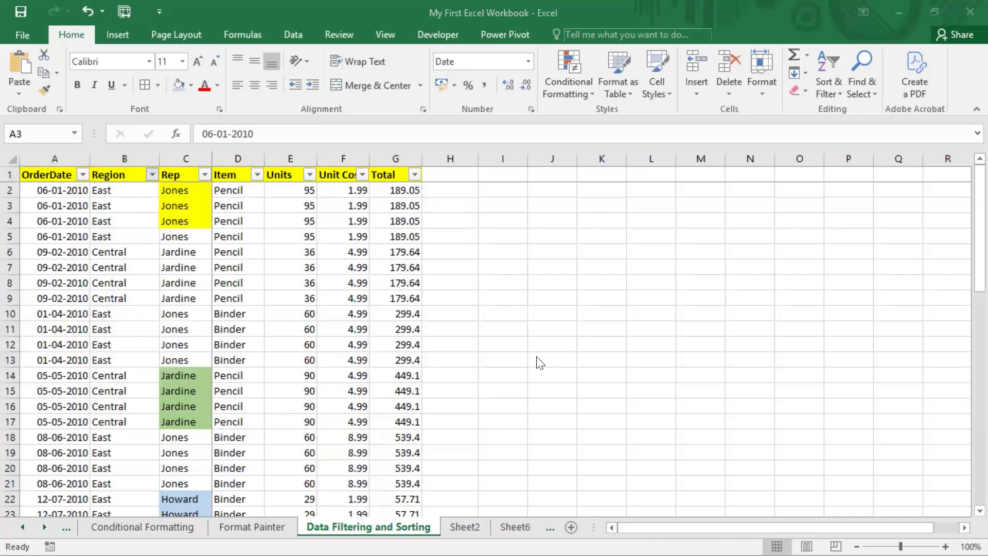
left_click(205, 175)
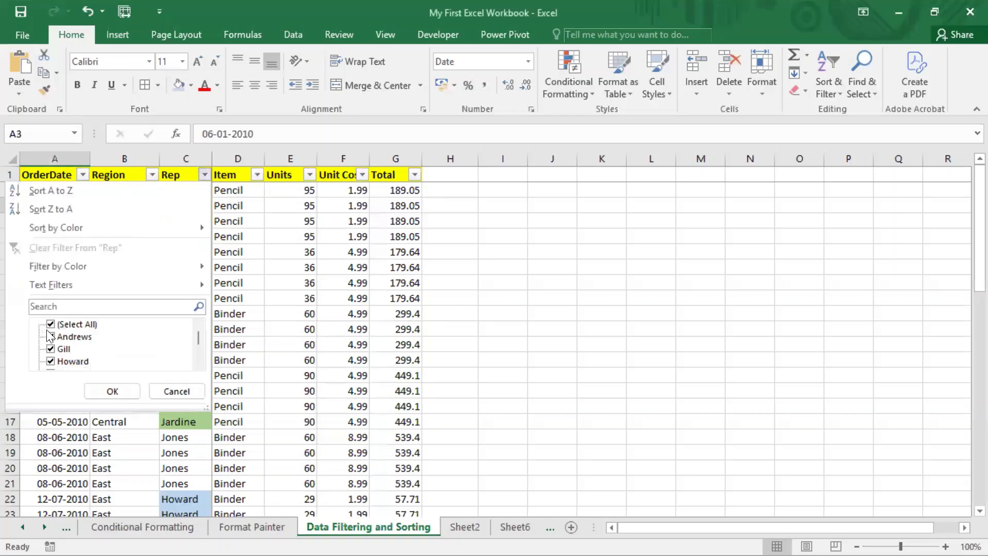
left_click(52, 325)
left_click(300, 281)
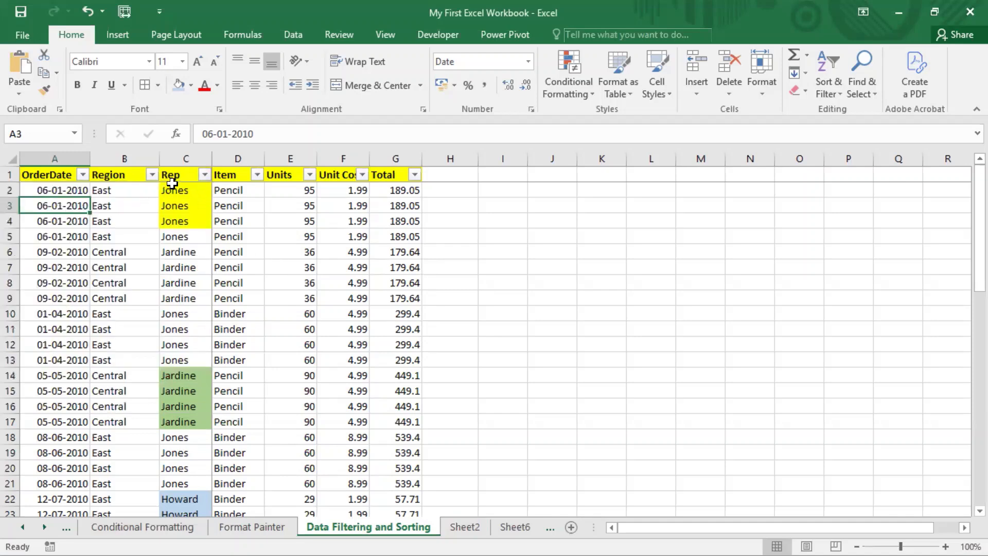
Filter the Region column to Central only and select the filtered Region cells to check them.
left_click(136, 178)
left_click(153, 175)
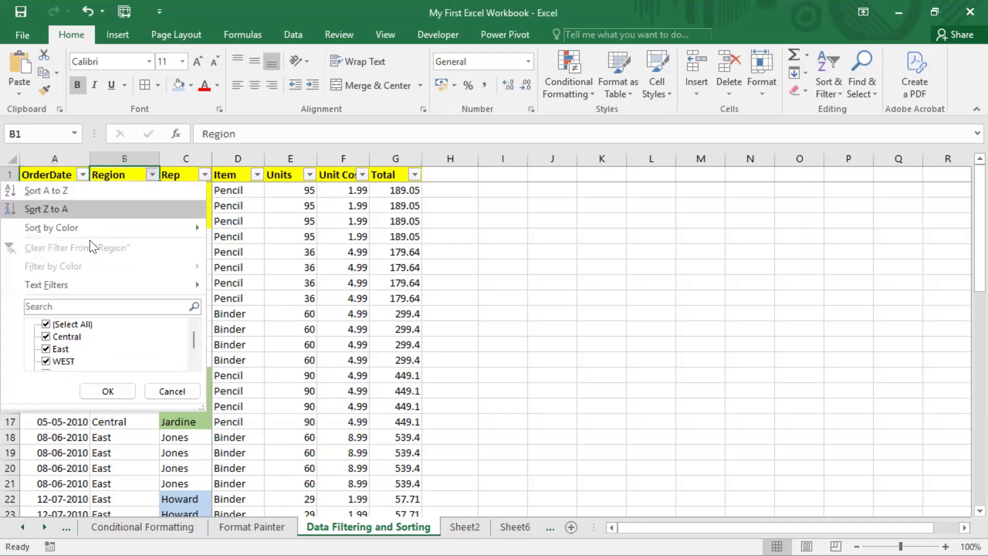
left_click(48, 322)
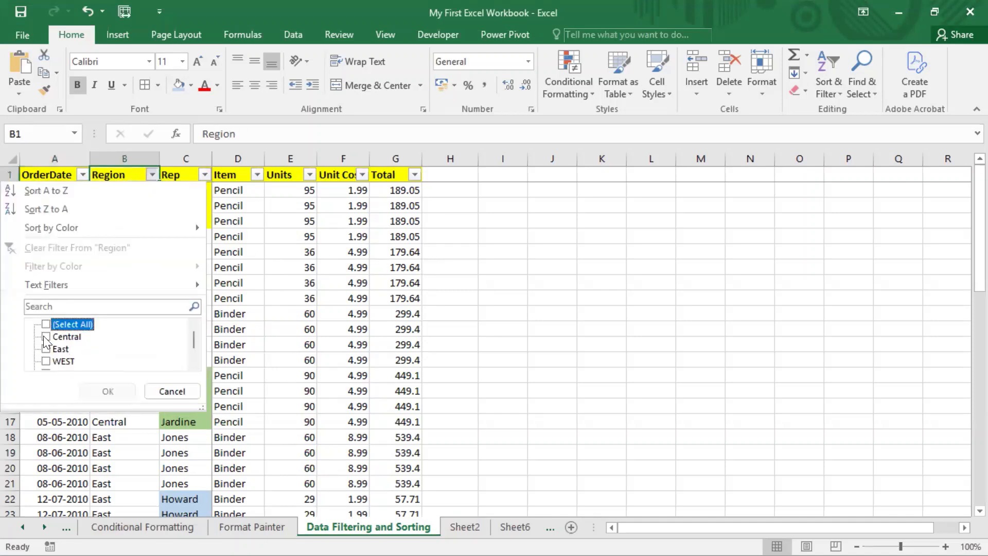
left_click(46, 336)
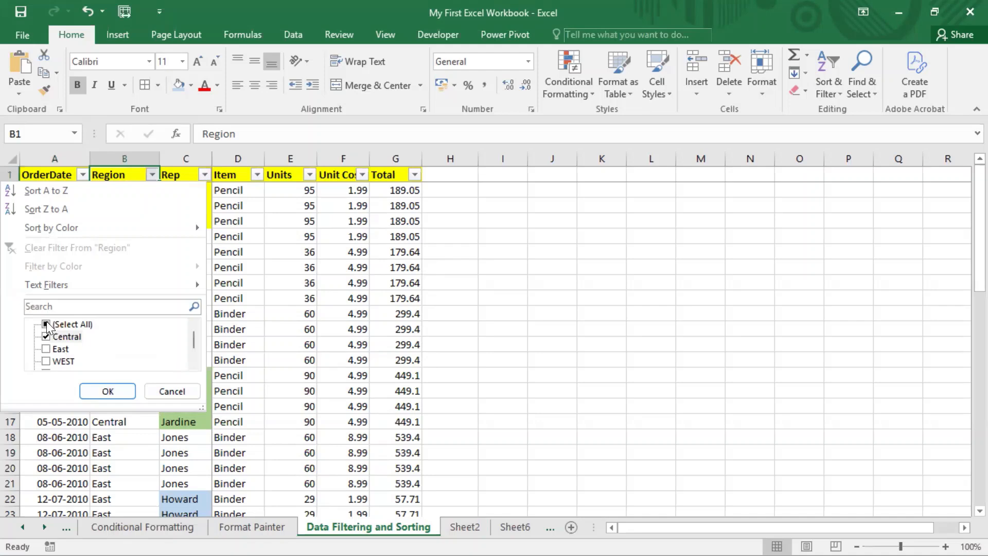
left_click(47, 323)
left_click(47, 324)
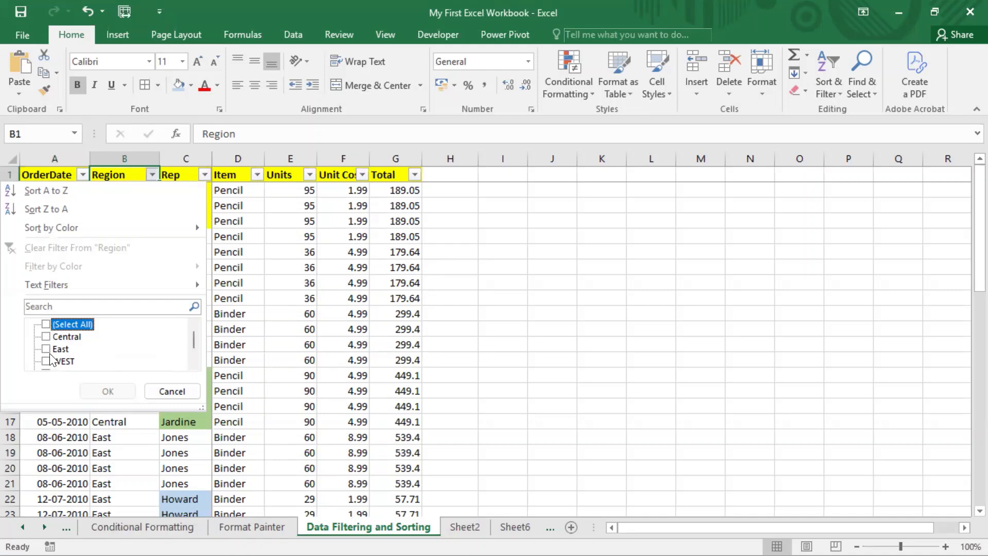
left_click(46, 337)
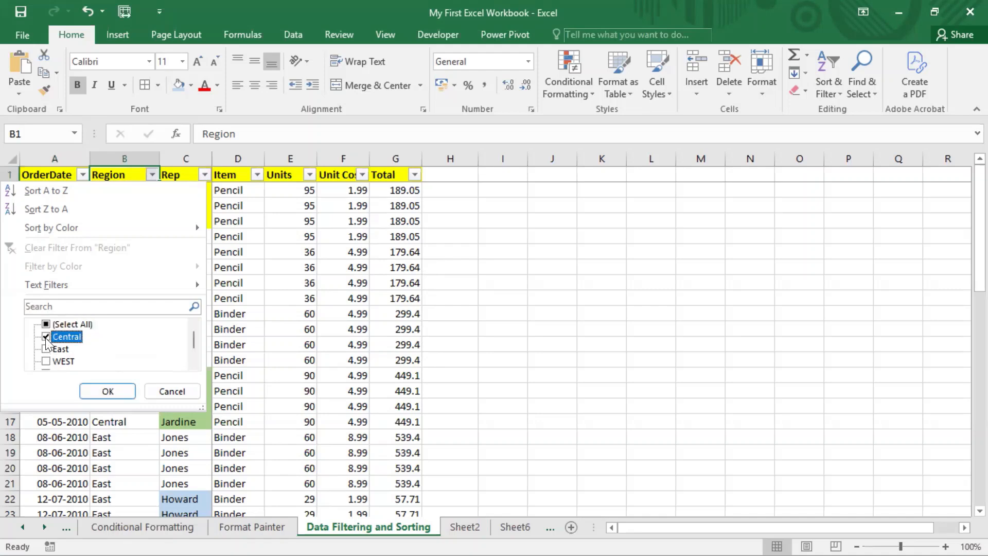
left_click(119, 390)
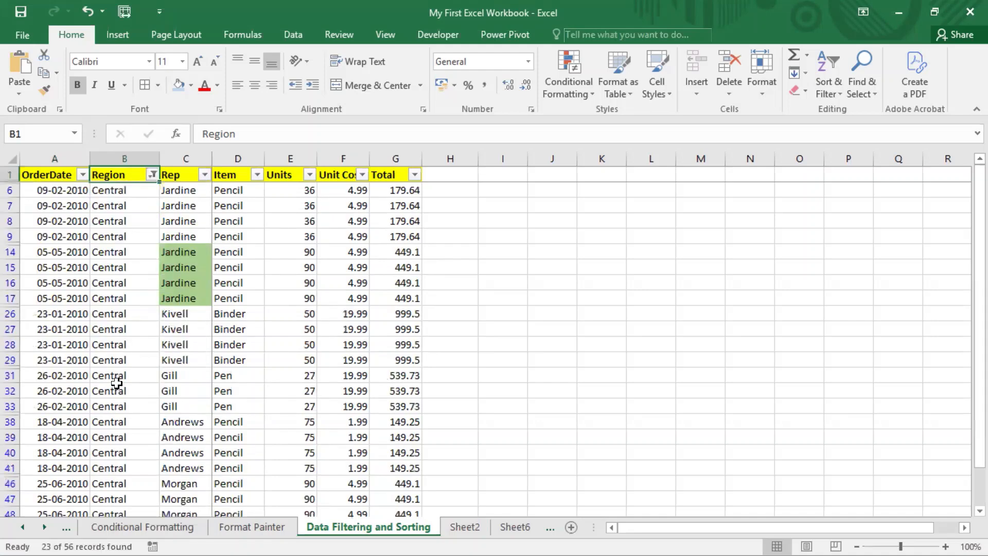
left_click_drag(128, 195, 124, 476)
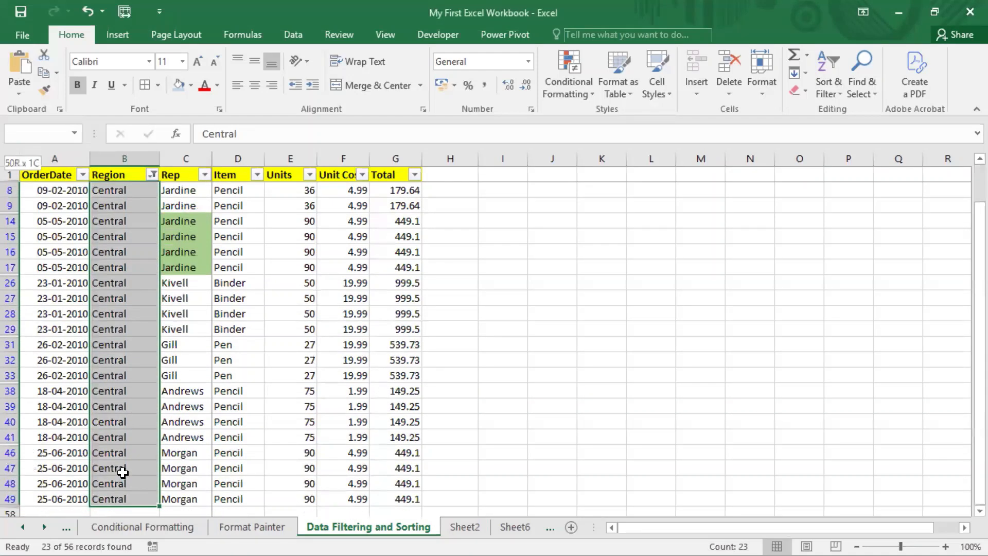
left_click(114, 390)
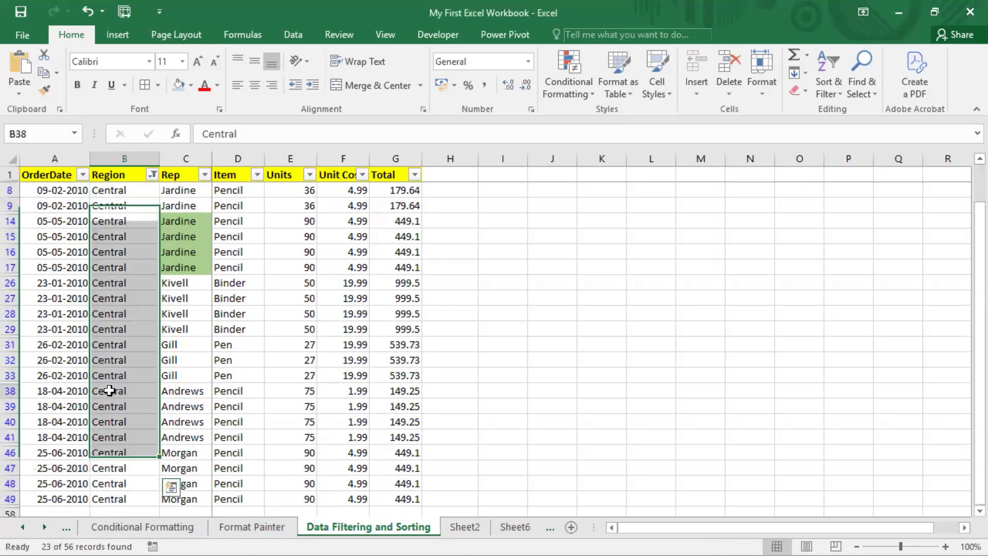
Extend the Region filter to include both Central and East, and check the filtered Region cells.
left_click(152, 175)
left_click(46, 338)
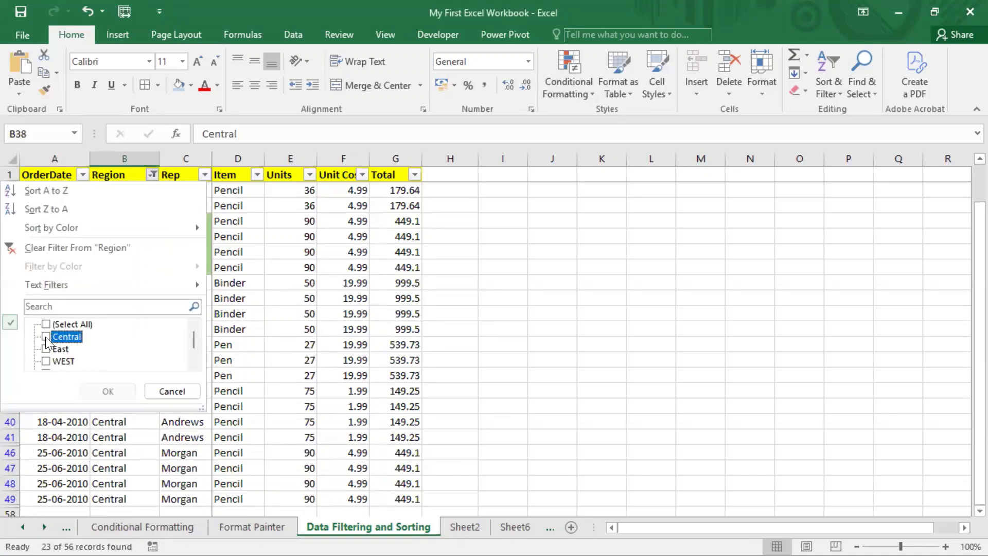
left_click(47, 337)
left_click(46, 349)
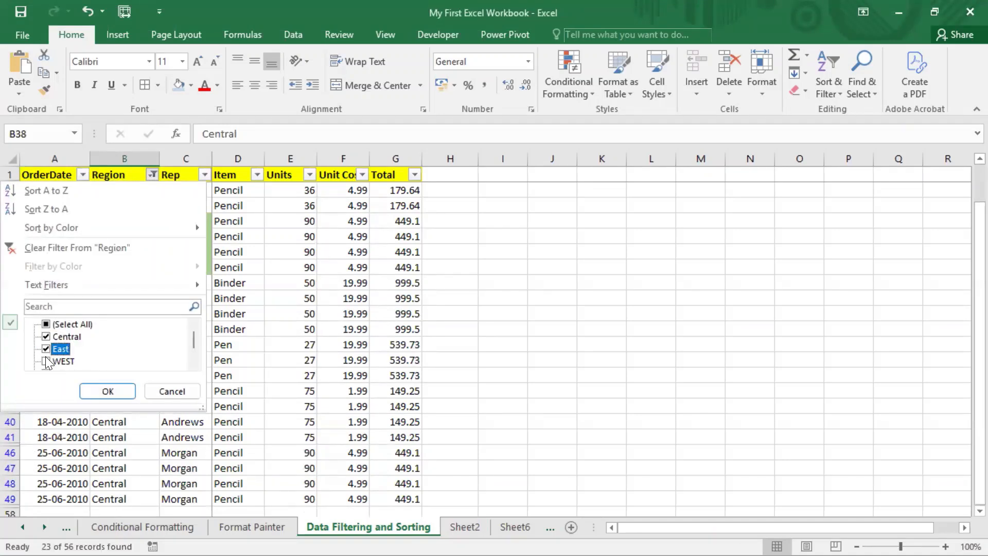
left_click(48, 348)
left_click(46, 360)
left_click(111, 389)
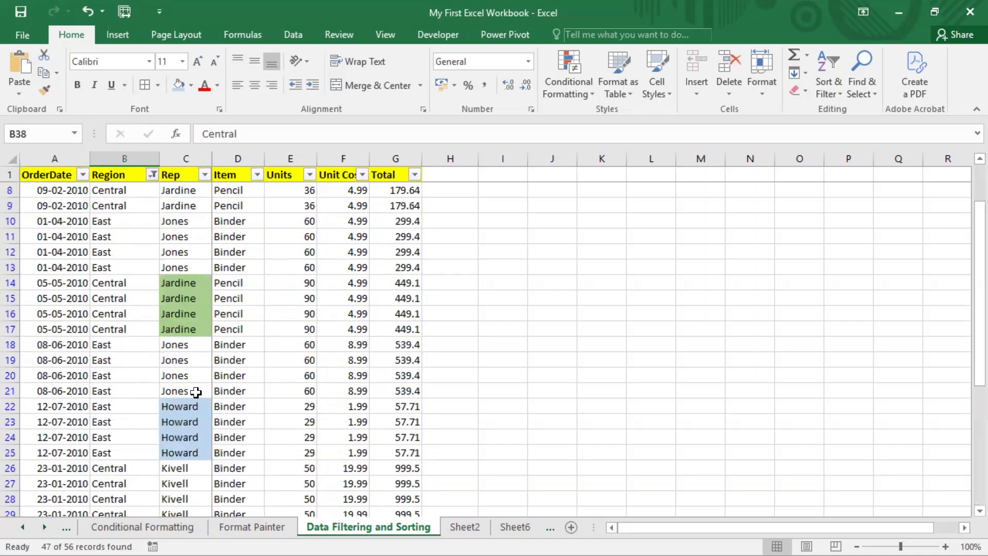
left_click(122, 240)
left_click(104, 316)
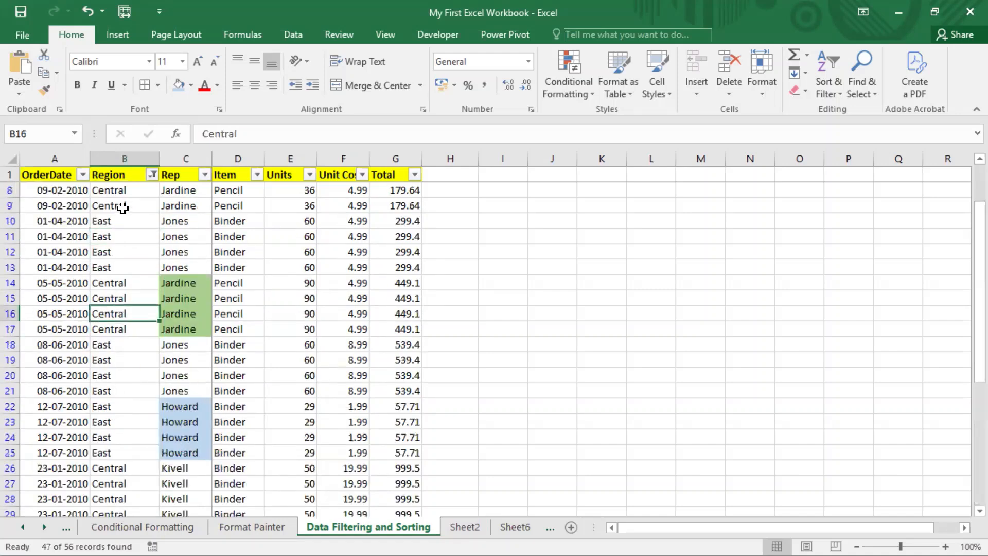
left_click_drag(126, 205, 122, 345)
left_click(108, 468)
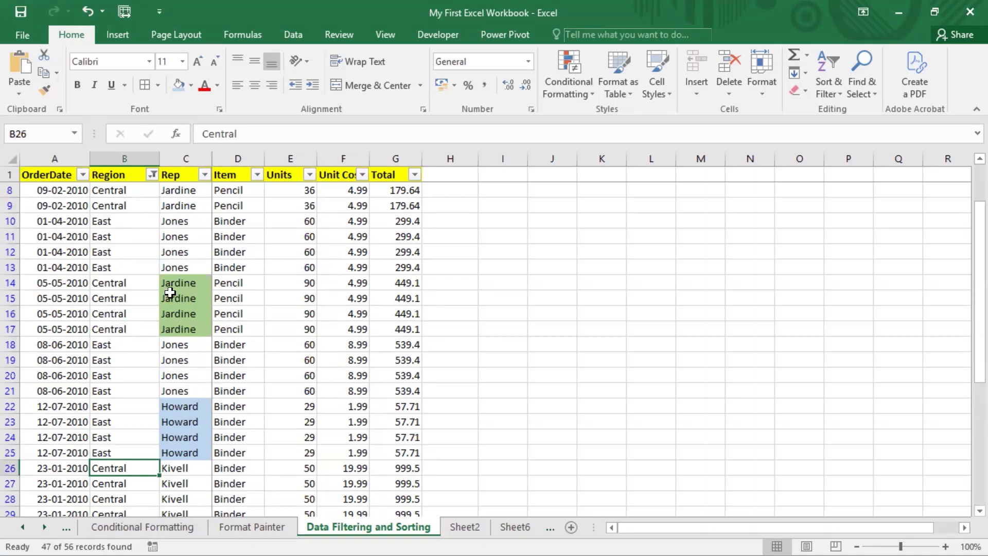
Change the Region filter so that only East records are shown.
left_click(153, 175)
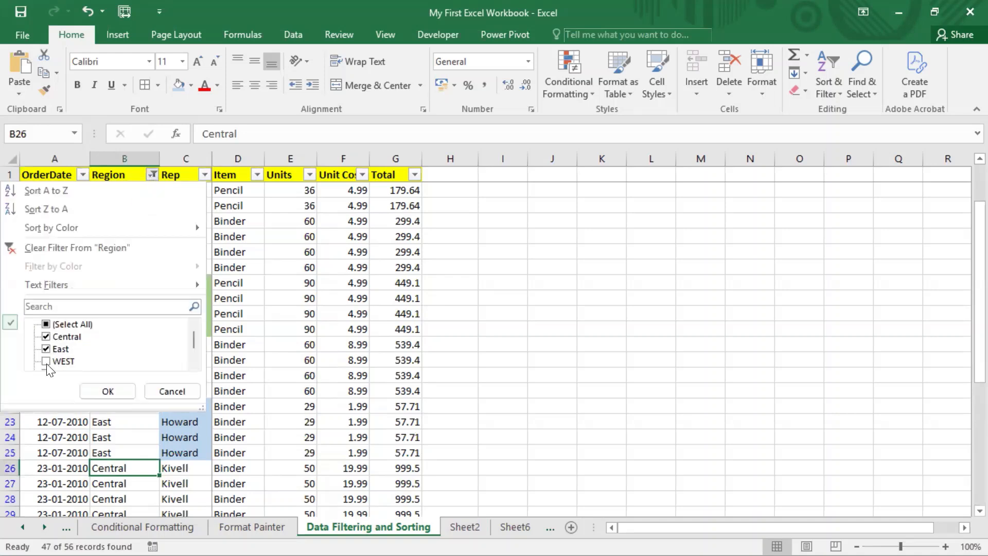
mouse_move(193, 334)
left_mouse_down()
mouse_move(193, 360)
mouse_move(192, 323)
left_mouse_up()
left_click(48, 324)
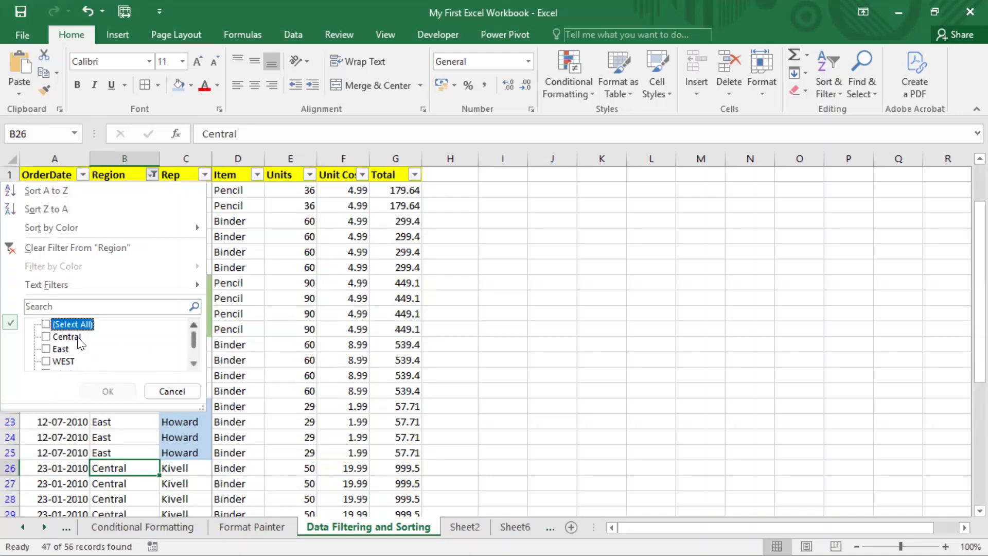
left_click_drag(194, 339, 195, 352)
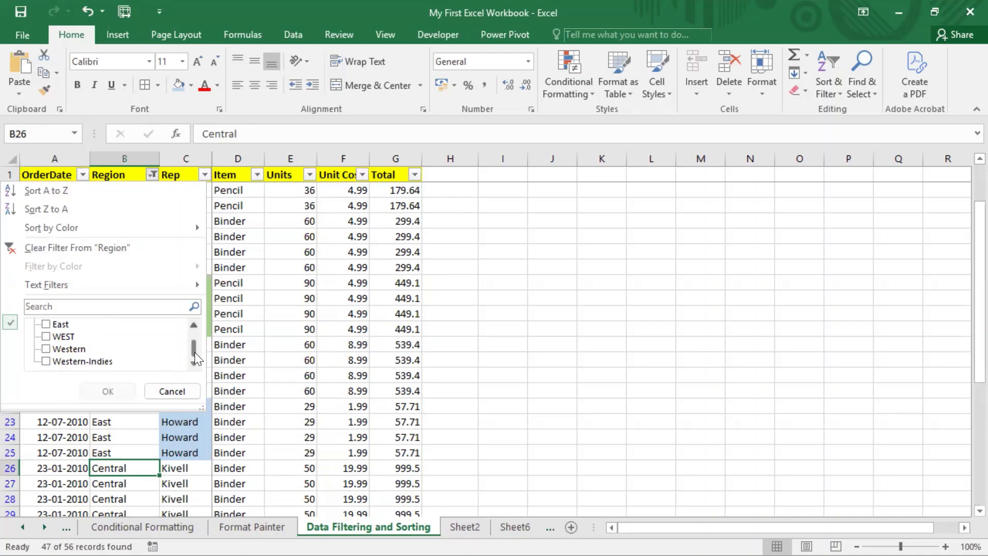
left_click(51, 339)
left_click(50, 339)
left_click(47, 324)
left_click(108, 391)
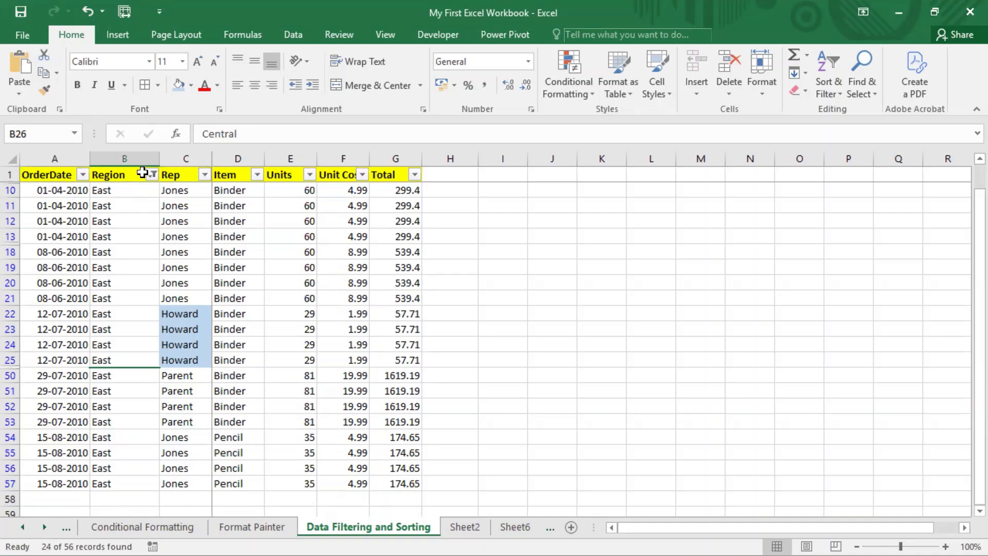
Filter the OrderDate column to April 2010 and check the Region and OrderDate cells in the filtered rows.
left_click(82, 174)
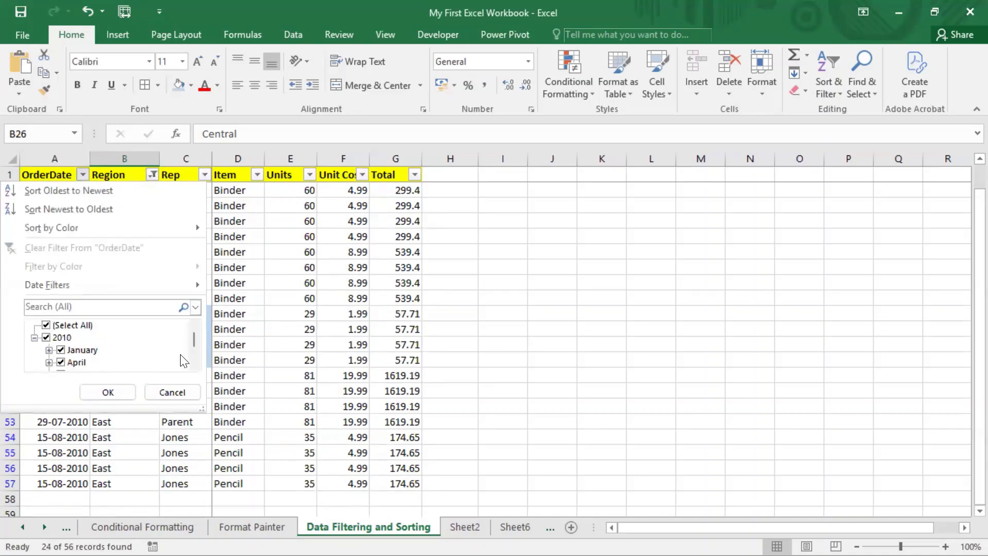
left_click_drag(193, 337, 196, 347)
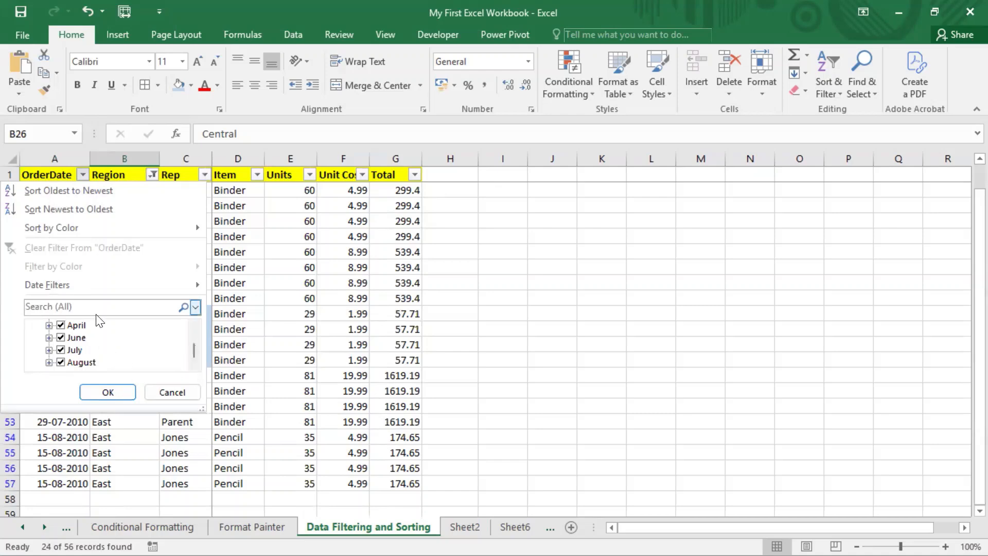
left_click_drag(192, 355, 193, 337)
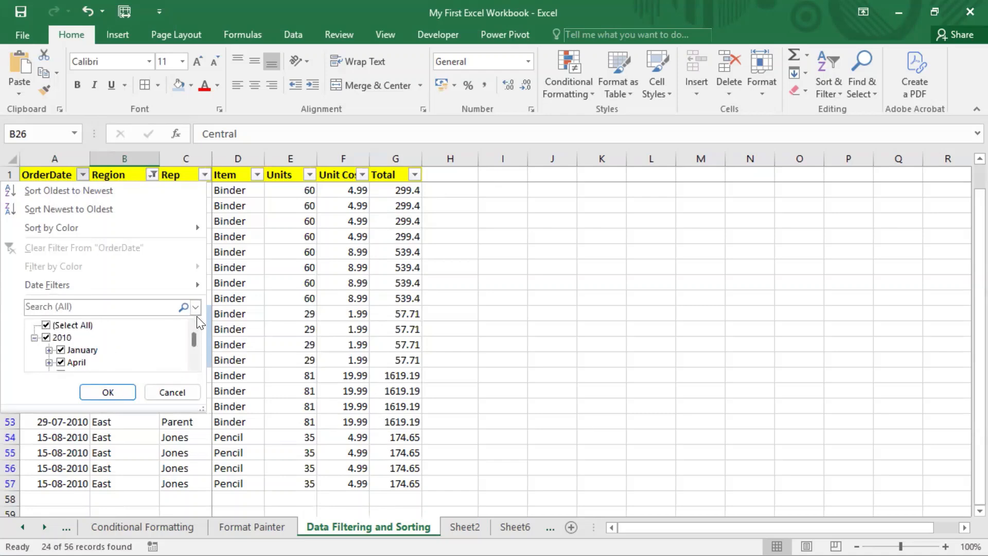
left_click(46, 325)
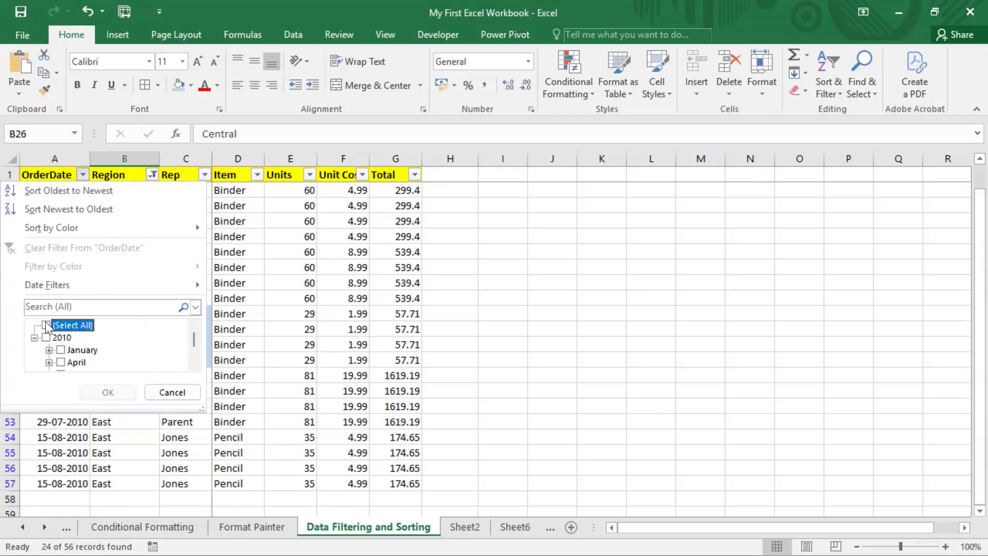
left_click(61, 362)
left_click(102, 392)
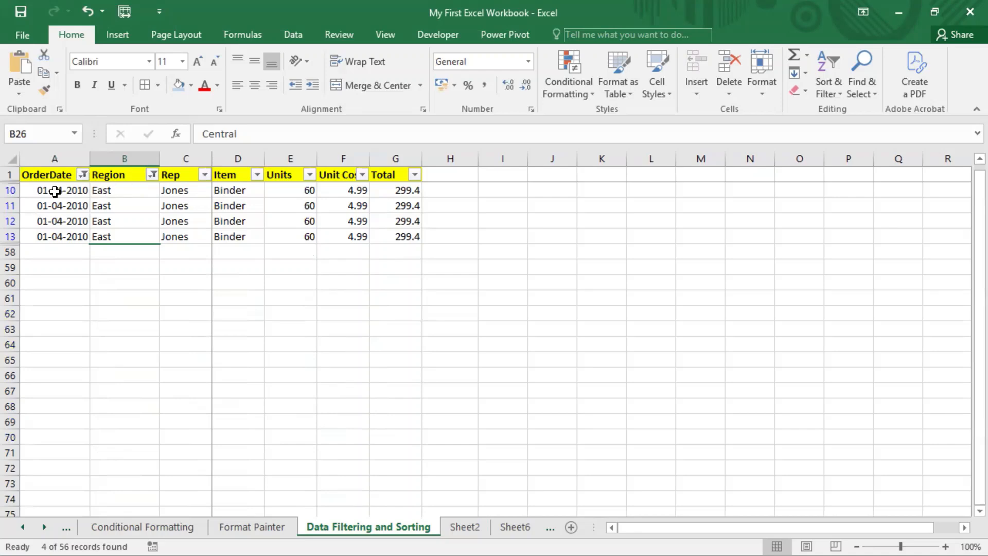
left_click_drag(62, 191, 400, 236)
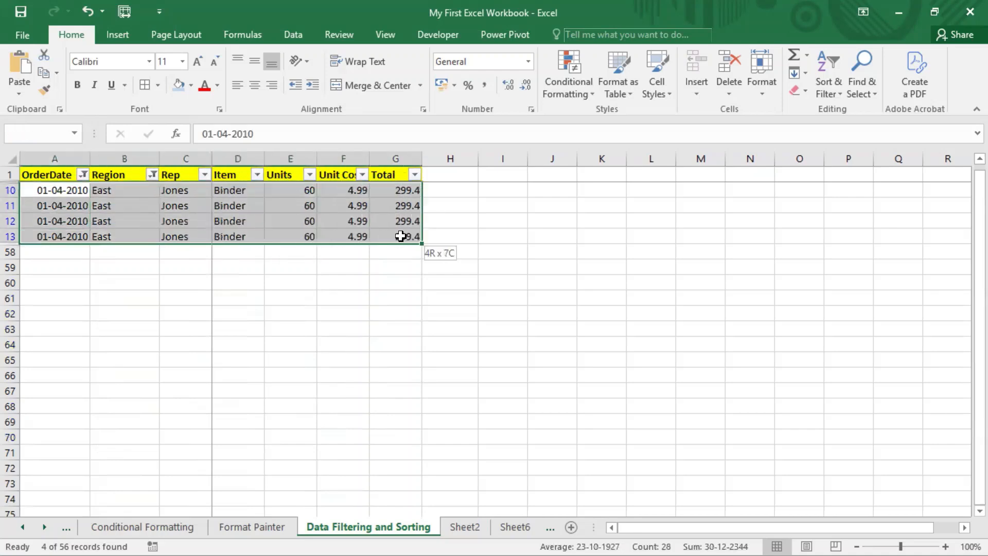
left_click(115, 191)
left_click_drag(117, 190, 116, 237)
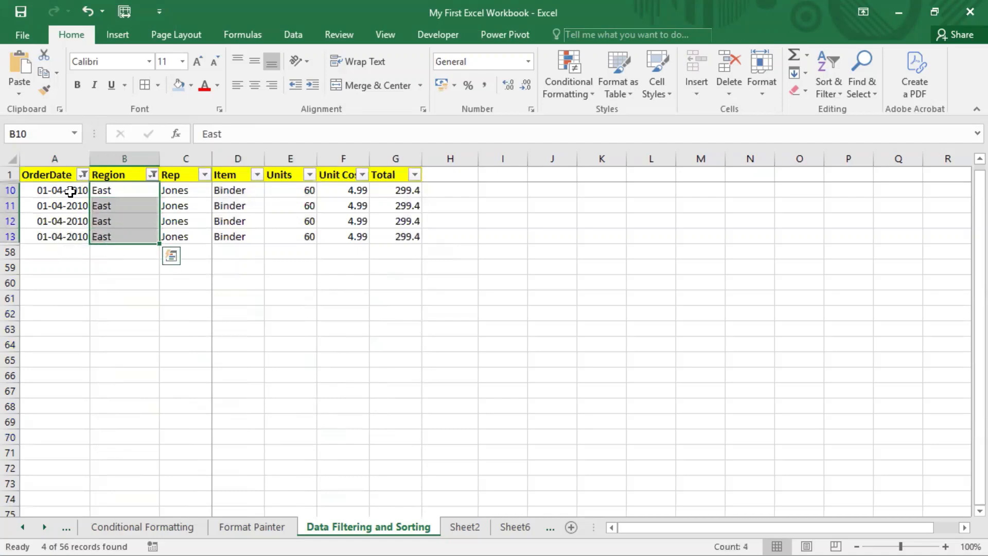
left_click_drag(75, 191, 74, 233)
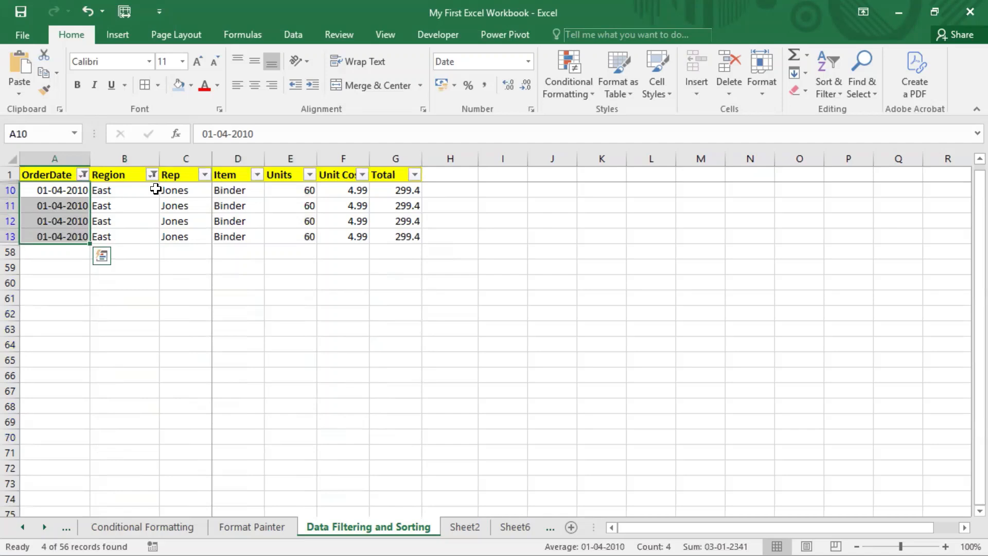
Reselect all values in the OrderDate filter and in the Region filter to show every record.
left_click(124, 176)
left_click(83, 175)
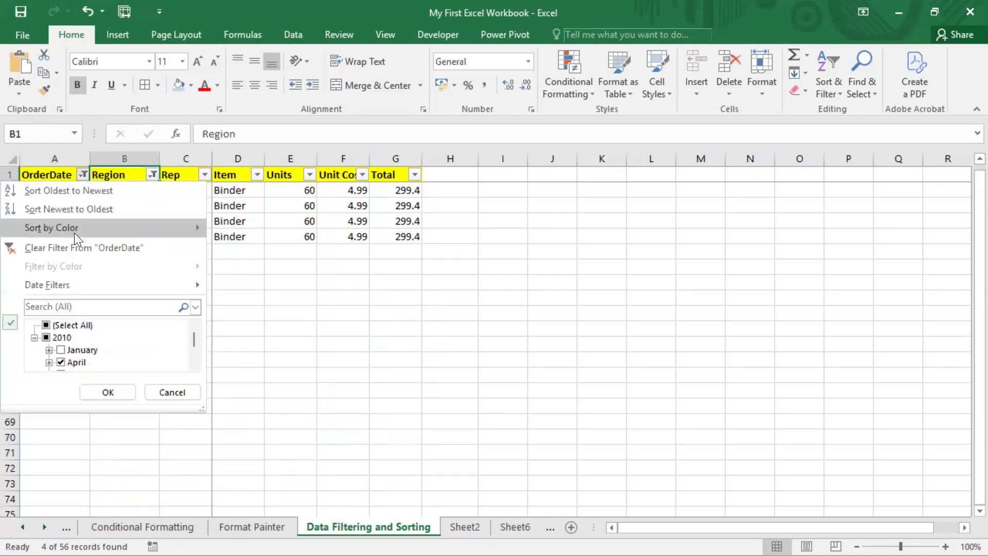
left_click(46, 325)
left_click(105, 392)
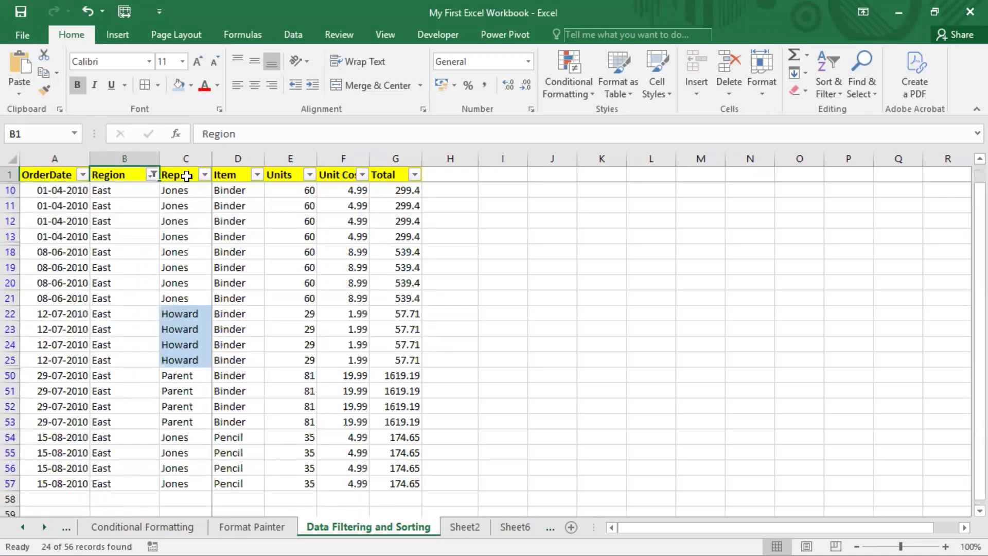
left_click(153, 175)
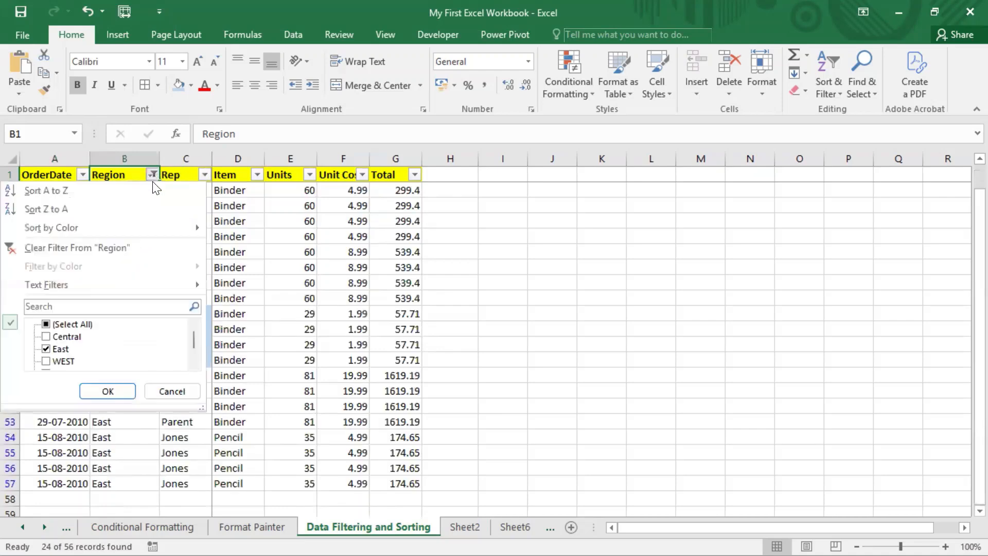
left_click(46, 324)
left_click(103, 388)
left_click(150, 236)
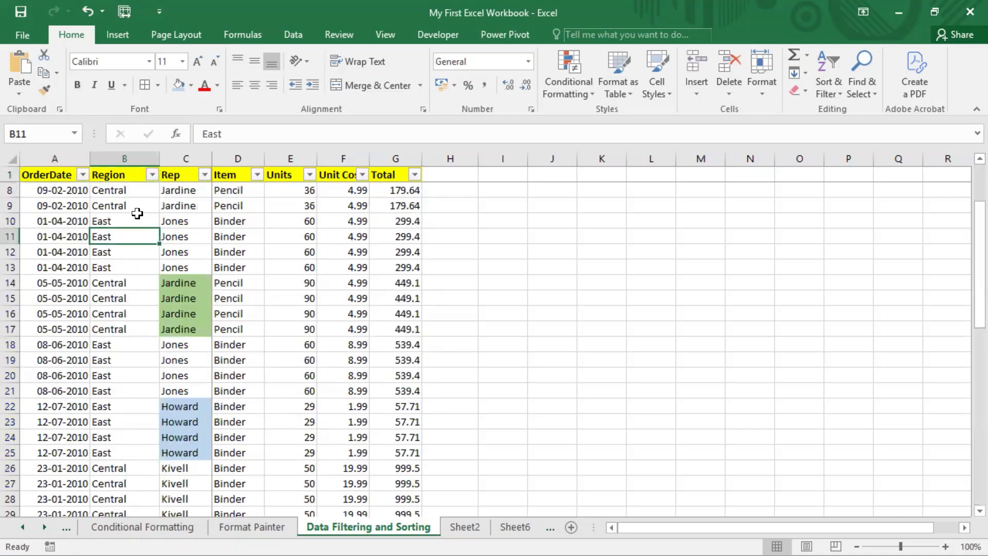
Look at the filter lists of the Units and Region columns and close them without filtering.
left_click(310, 175)
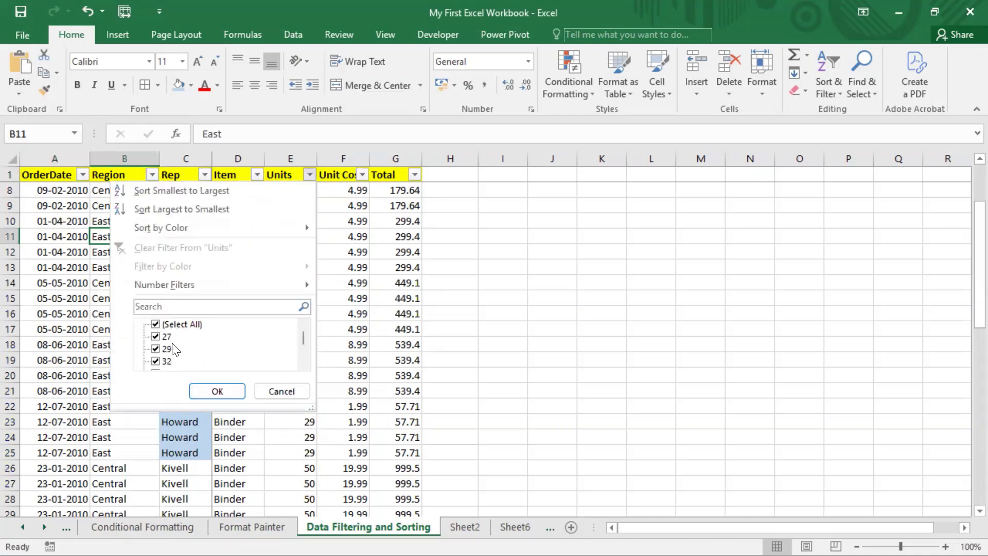
left_click(379, 333)
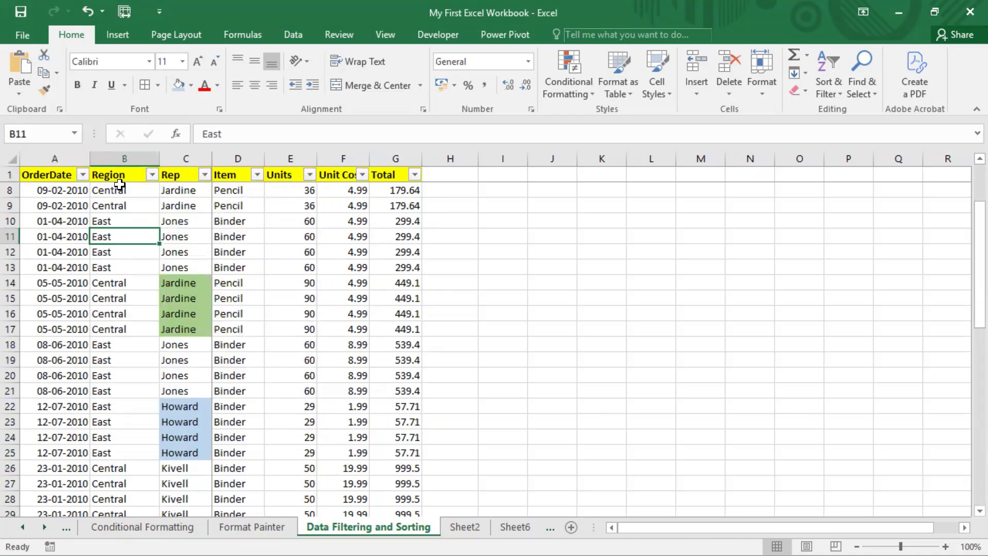
left_click(152, 175)
left_click(247, 214)
Search the Item filter for "pen", apply the matching items, and check the Item cells in the filtered rows.
left_click(237, 175)
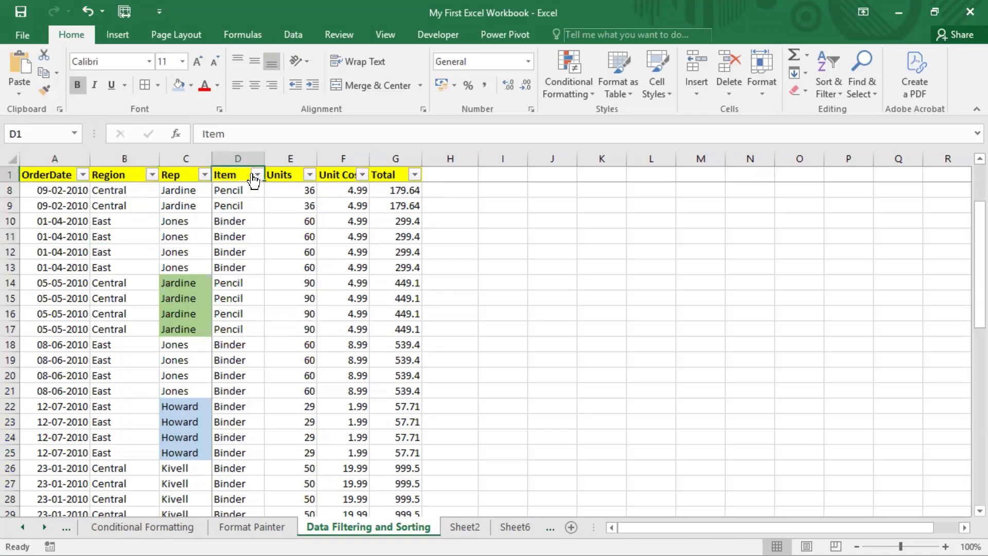
left_click(257, 175)
left_click(196, 305)
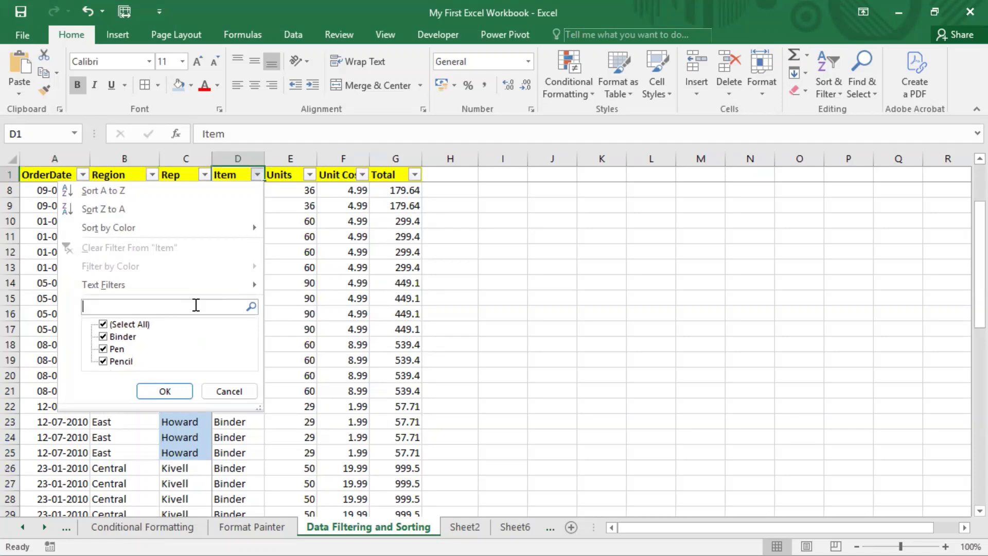
type("pen")
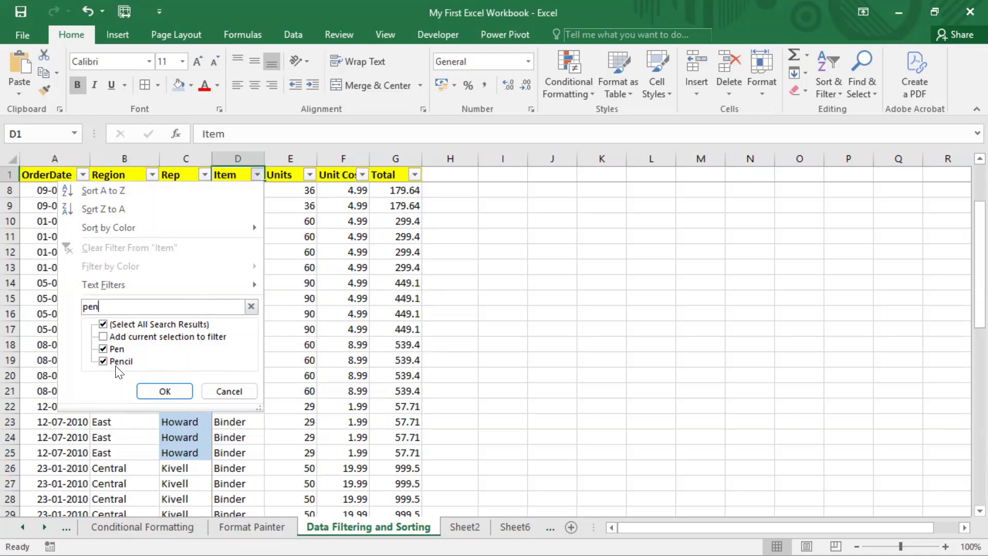
left_click(165, 393)
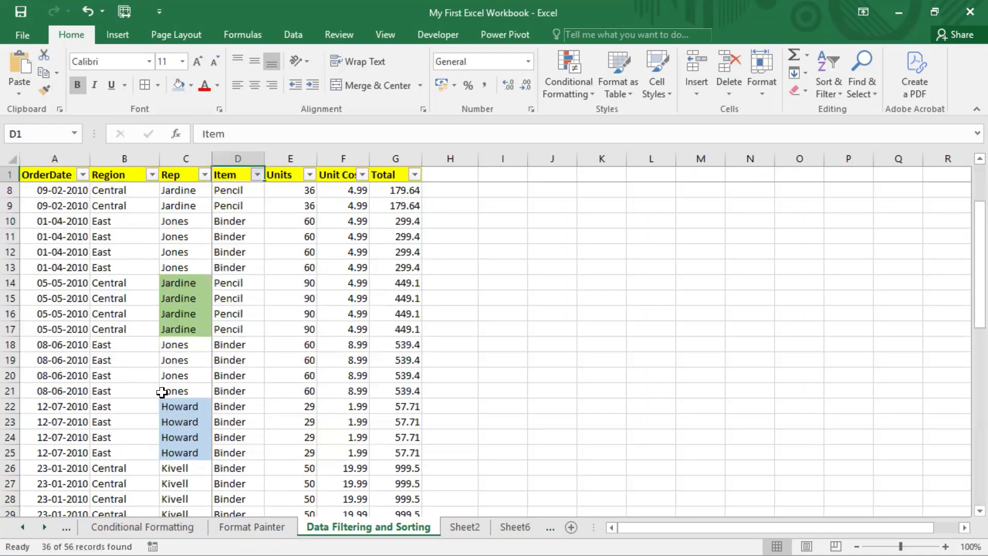
left_click_drag(230, 221, 244, 455)
scroll(263, 363, "down", 6)
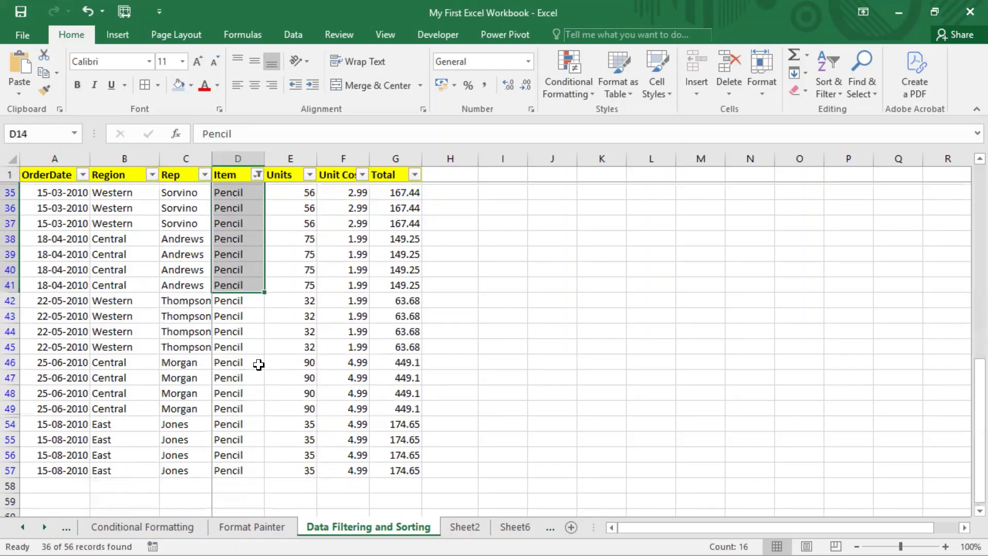
scroll(258, 364, "up", 7)
scroll(258, 364, "up", 2)
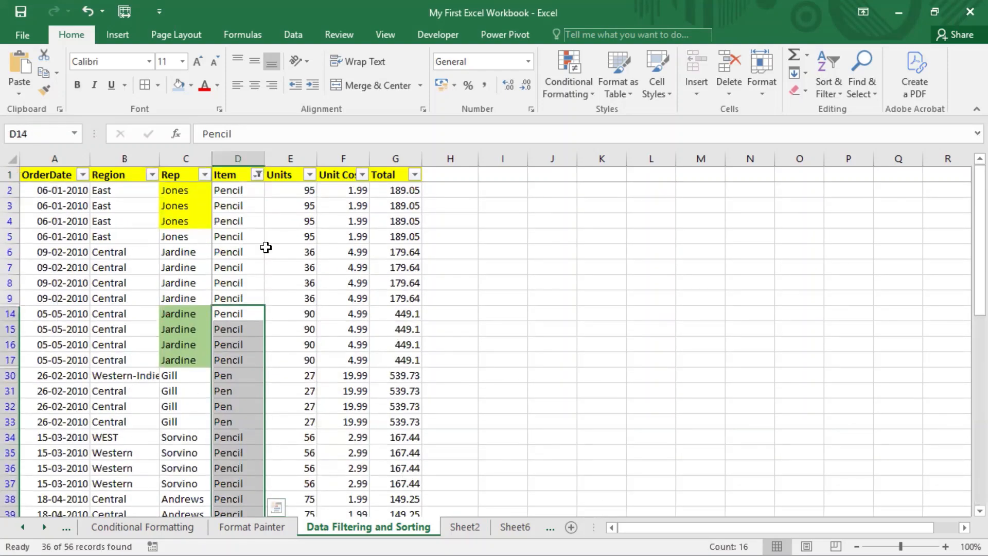
Reselect all values in the Item filter to show every record.
left_click(257, 174)
left_click(104, 324)
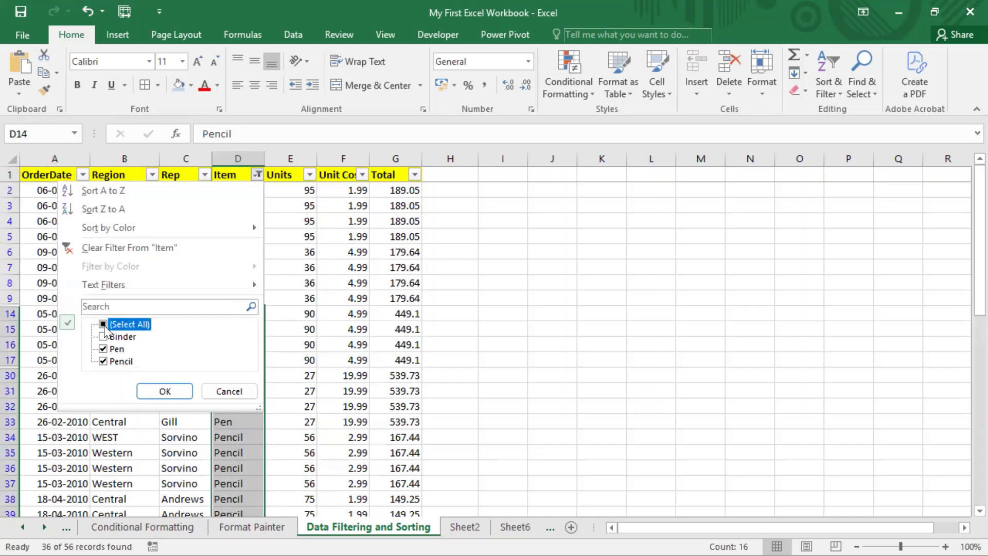
left_click(164, 390)
left_click(262, 312)
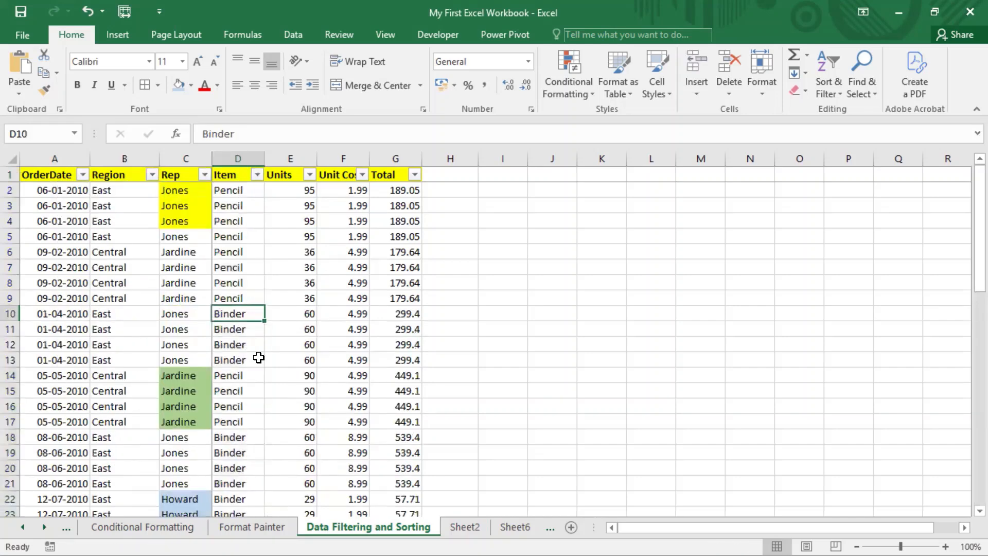
left_click(274, 248)
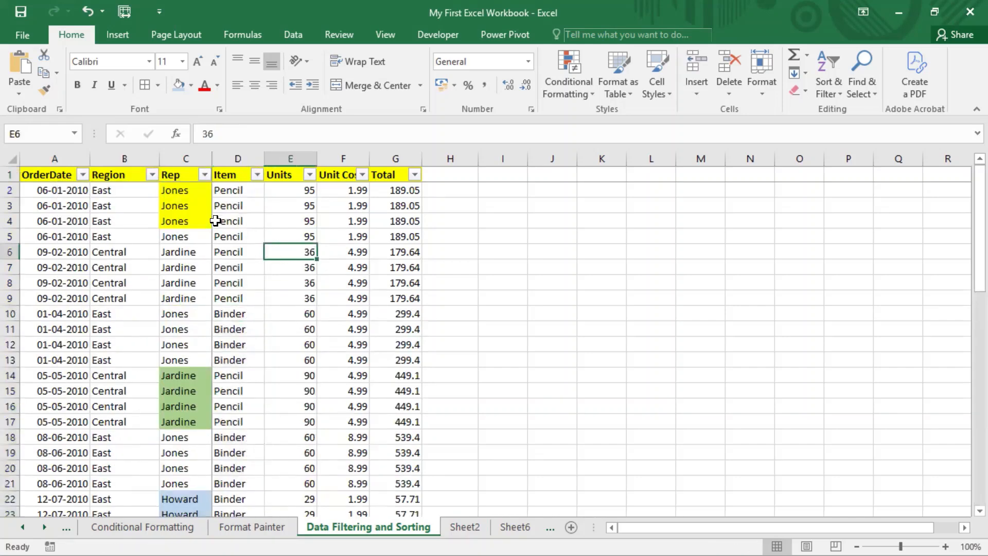
Look at the values in the Item filter list and close it without filtering.
left_click(257, 175)
left_click(141, 309)
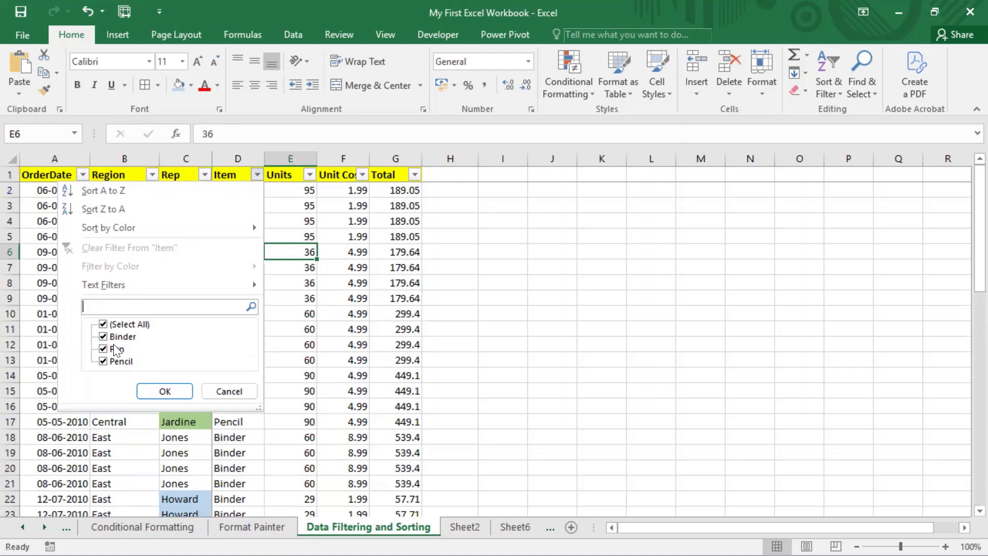
left_click(228, 391)
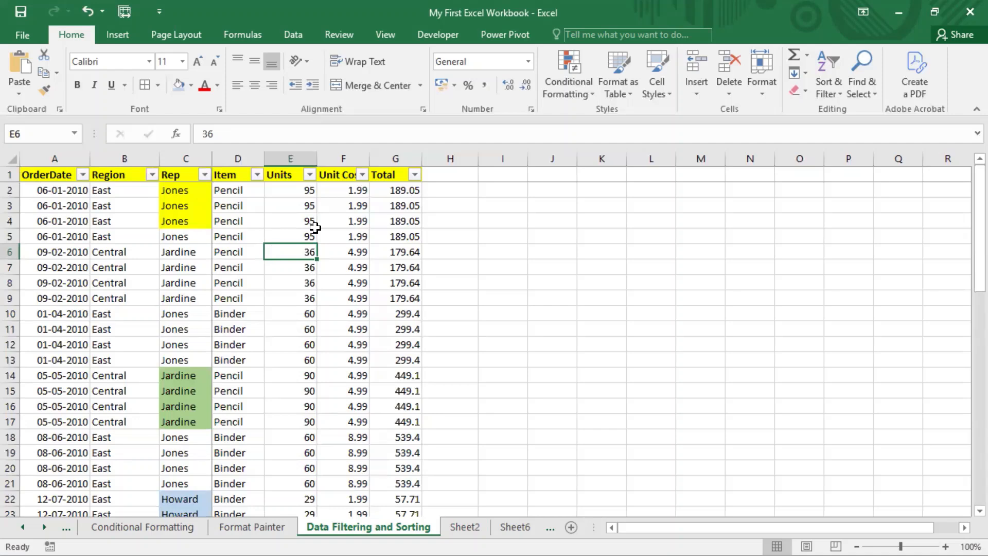
key("Up")
key("Up")
key("Up")
key("Up")
left_click(284, 314)
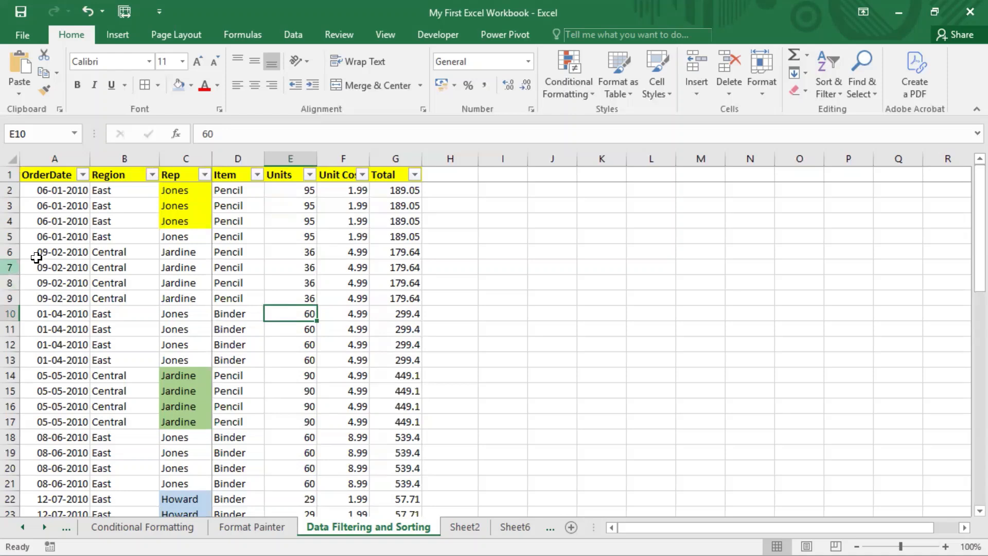
left_click(80, 252)
left_click(136, 204)
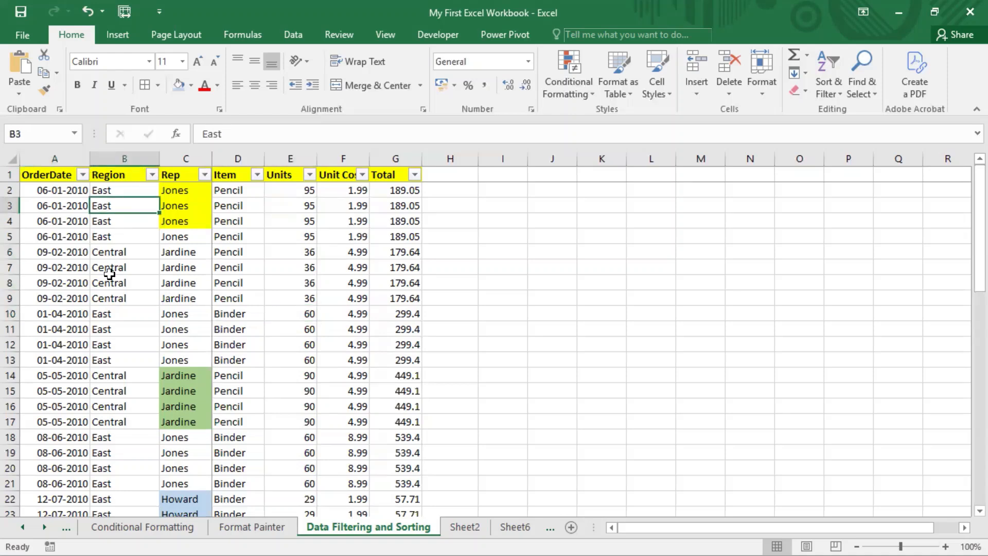
Filter the Region column so that only East records are shown.
left_click(152, 175)
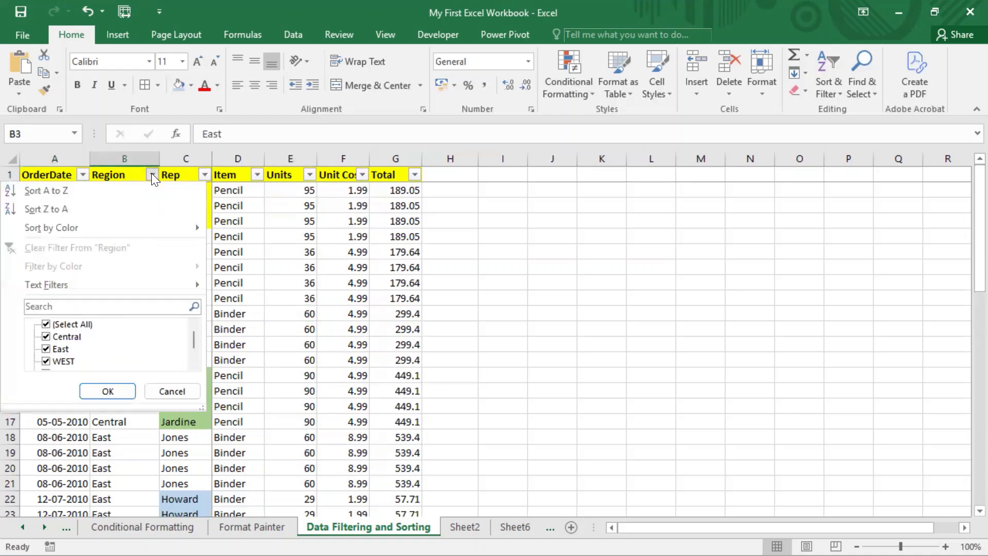
left_click(45, 325)
left_click(47, 349)
left_click(108, 391)
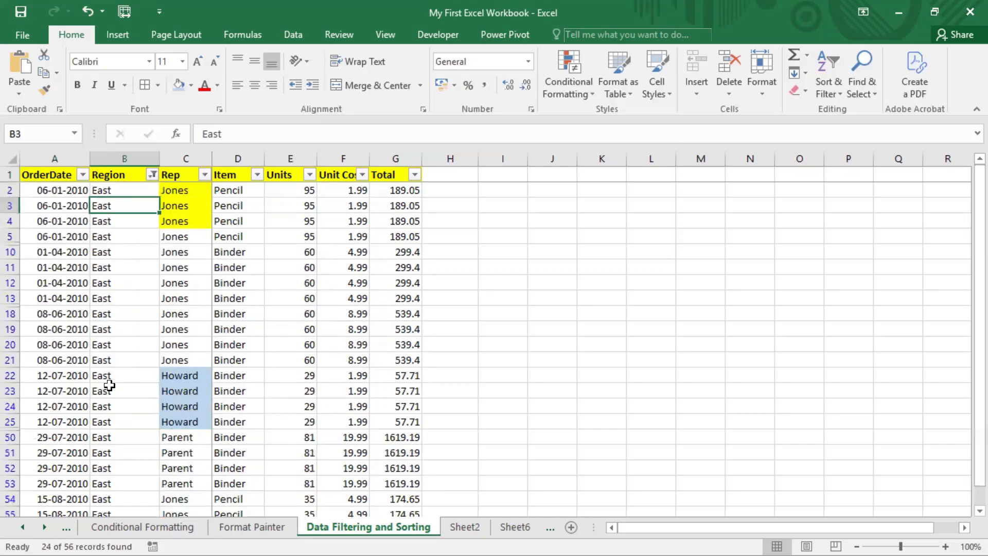
Restrict the East records to April 2010 in the OrderDate filter and check the Units cells of the remaining rows.
left_click(82, 175)
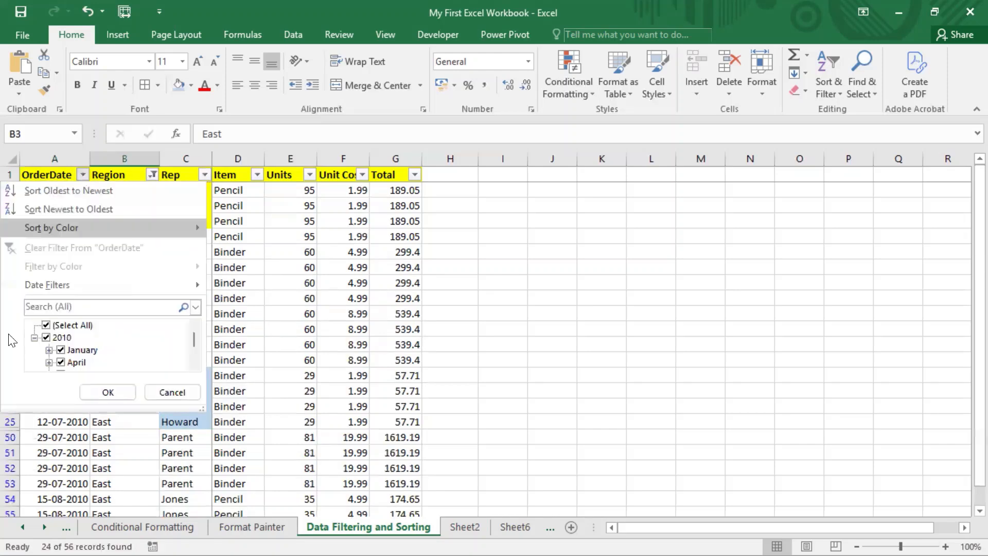
left_click(45, 325)
left_click(61, 362)
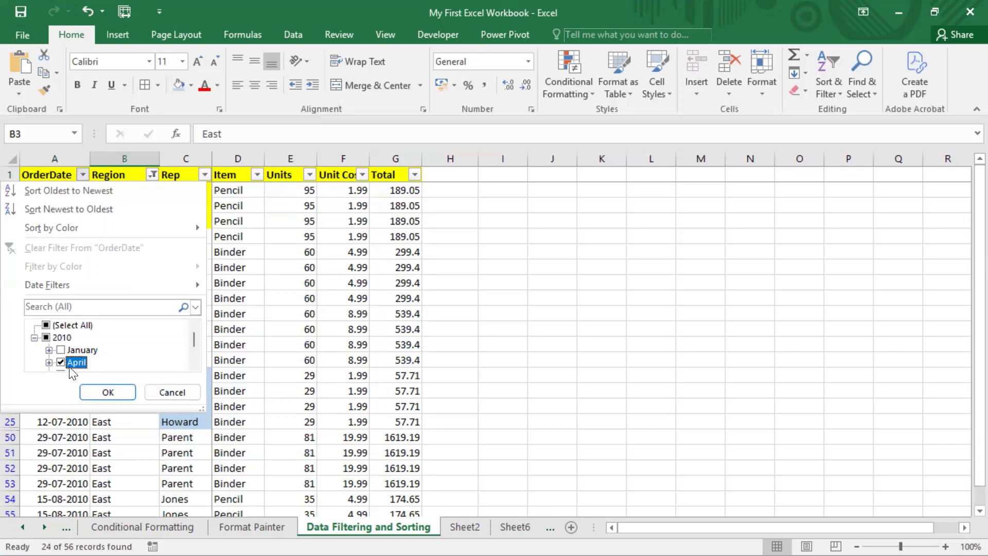
left_click(107, 393)
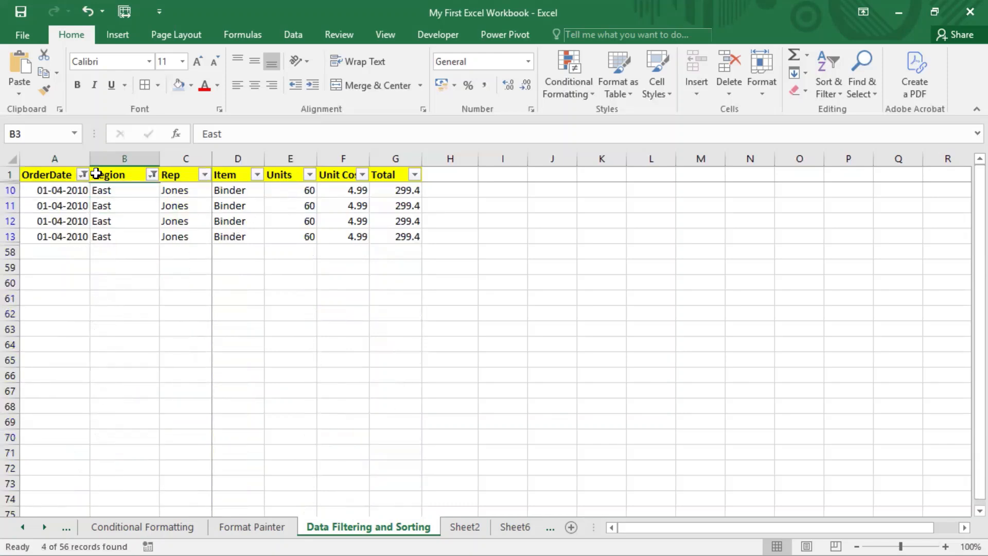
left_click_drag(304, 206, 305, 235)
Reselect all values in the Region filter and in the OrderDate filter to show the full table.
left_click(152, 176)
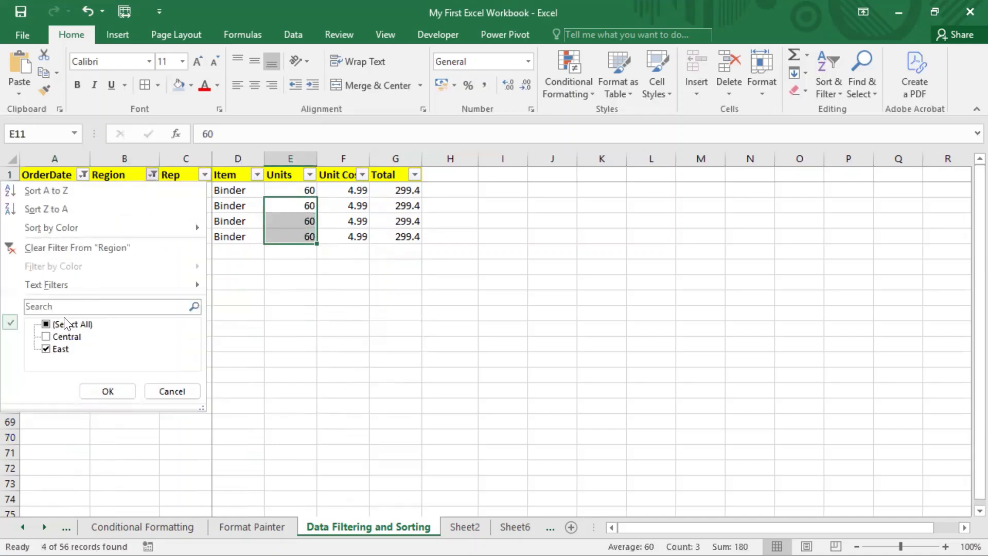
left_click(46, 325)
left_click(108, 391)
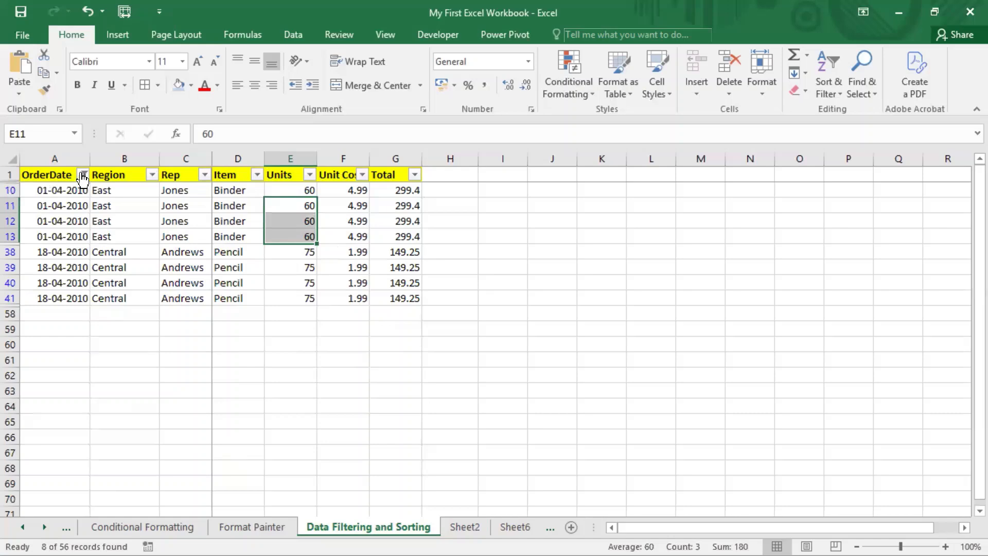
left_click(83, 175)
left_click(46, 325)
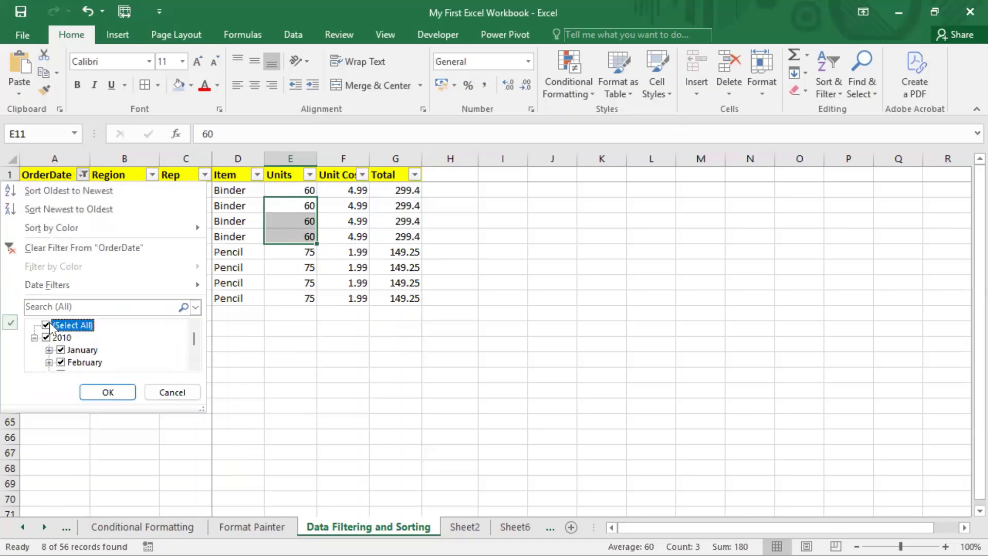
left_click(108, 393)
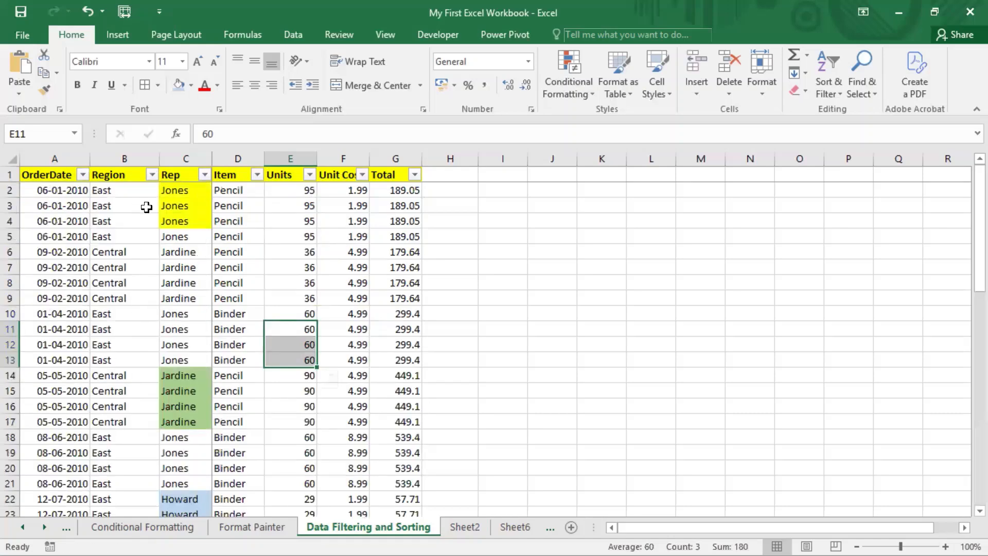
Filter the Region column to show only the WEST and Western records.
left_click(152, 175)
left_click(60, 324)
left_click(69, 360)
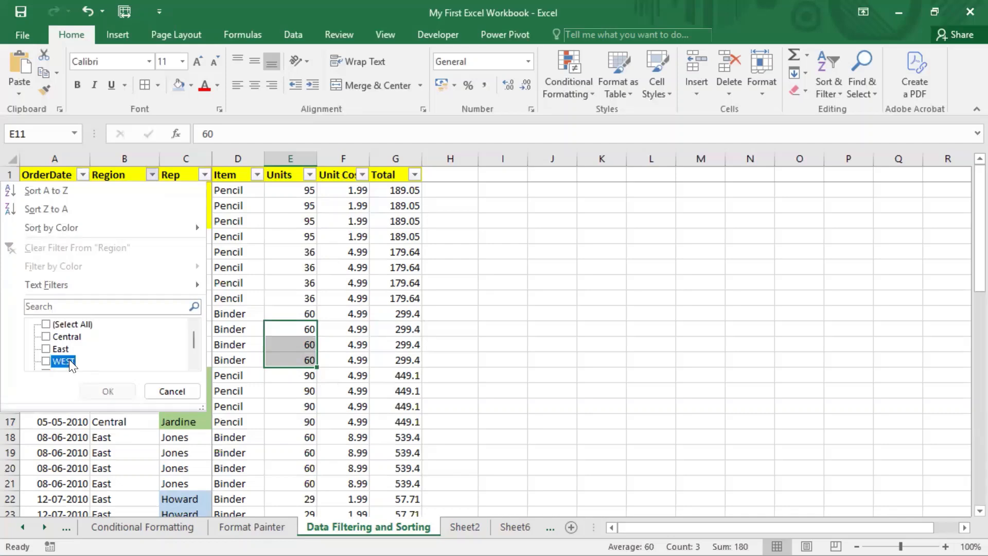
scroll(136, 344, "down", 1)
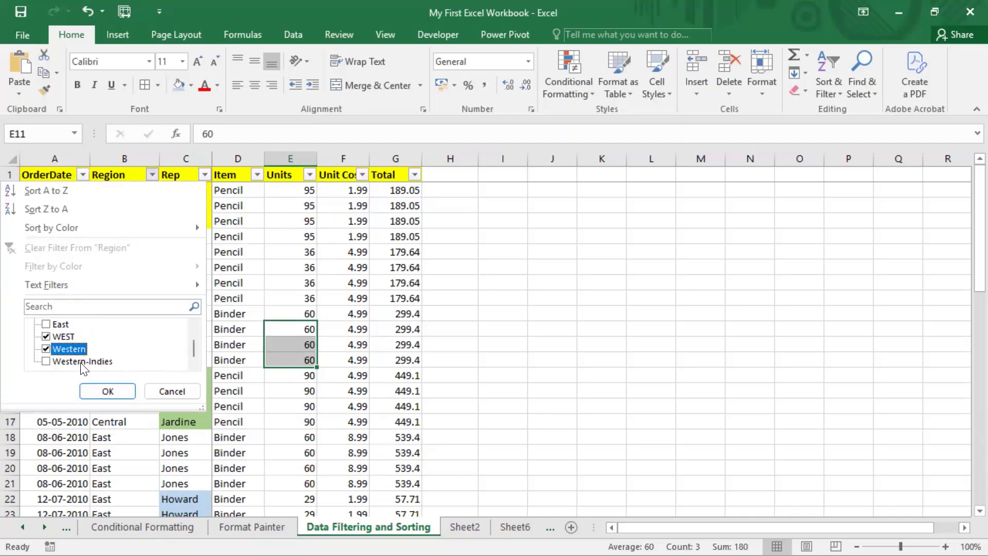
left_click(108, 391)
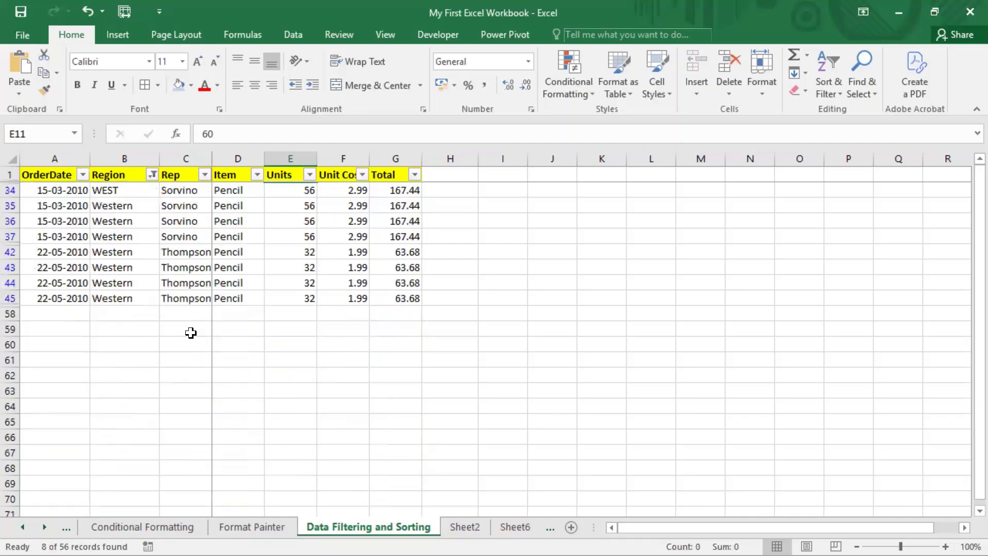
View the OrderDate filter list without changing it, and filter the Units column to show only 56.
left_click(81, 175)
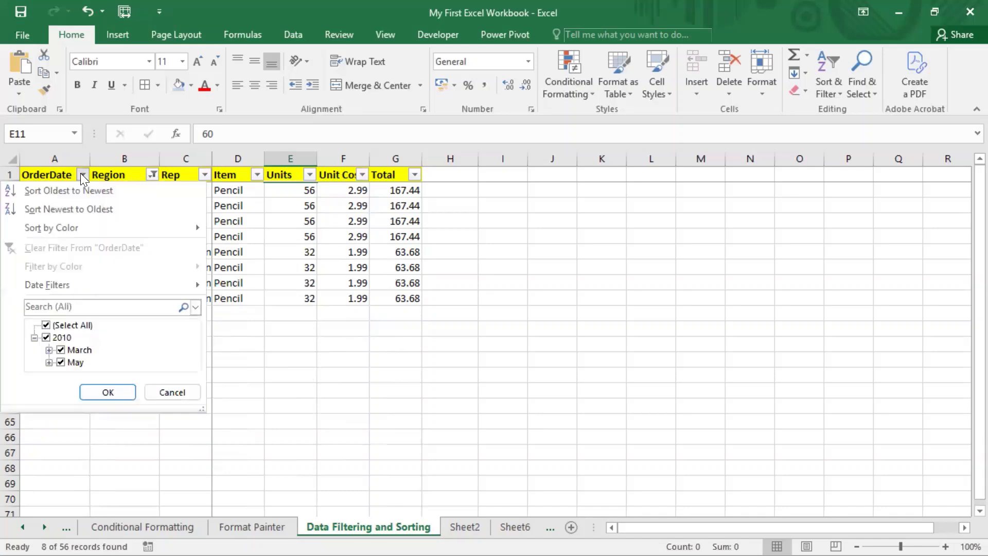
left_click(244, 256)
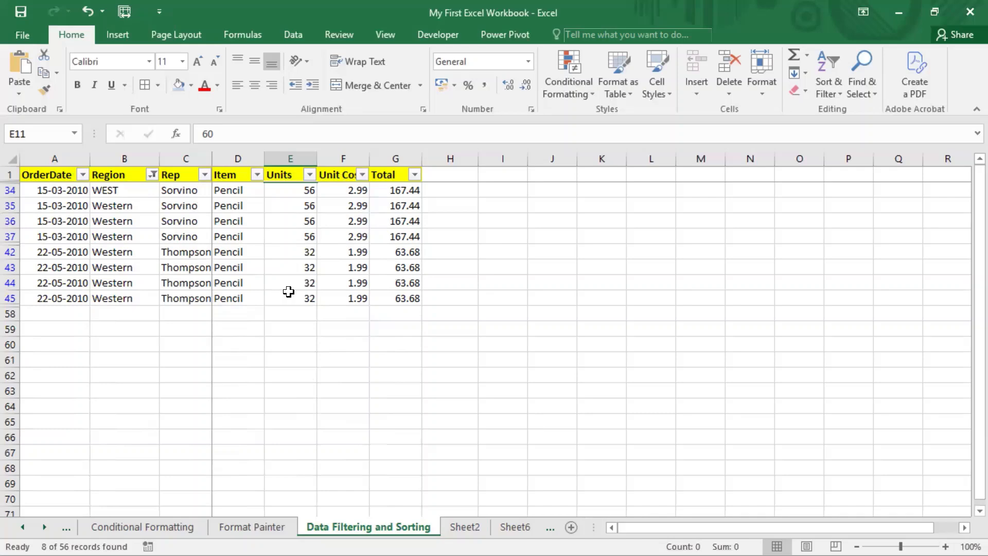
left_click(309, 175)
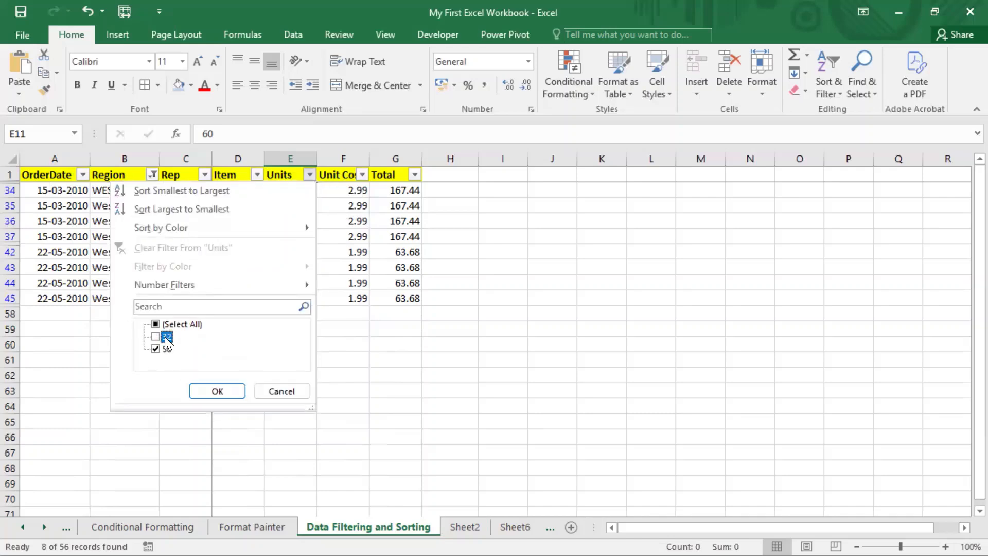
left_click(219, 390)
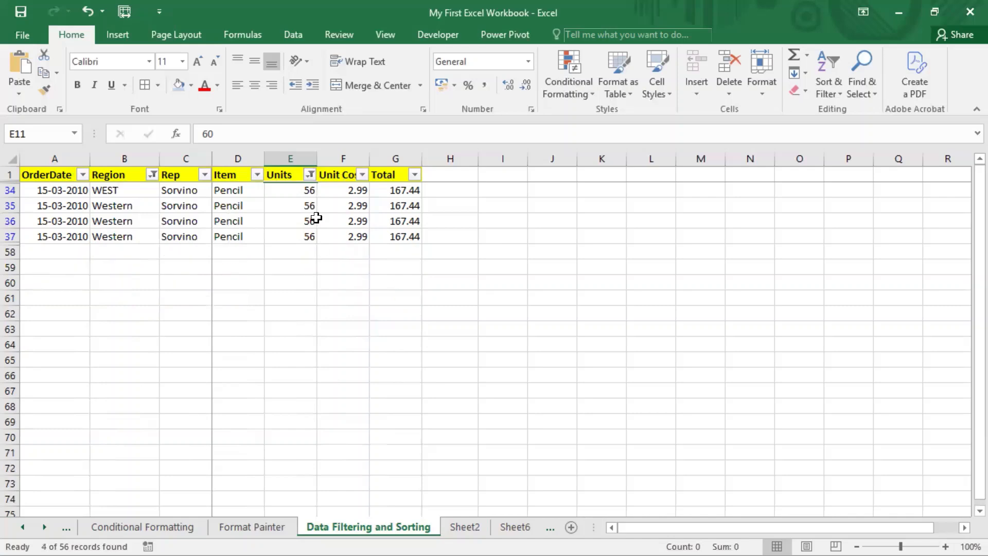
Reselect all values in the Units filter and in the Region filter to remove both filters.
left_click(309, 176)
left_click(175, 323)
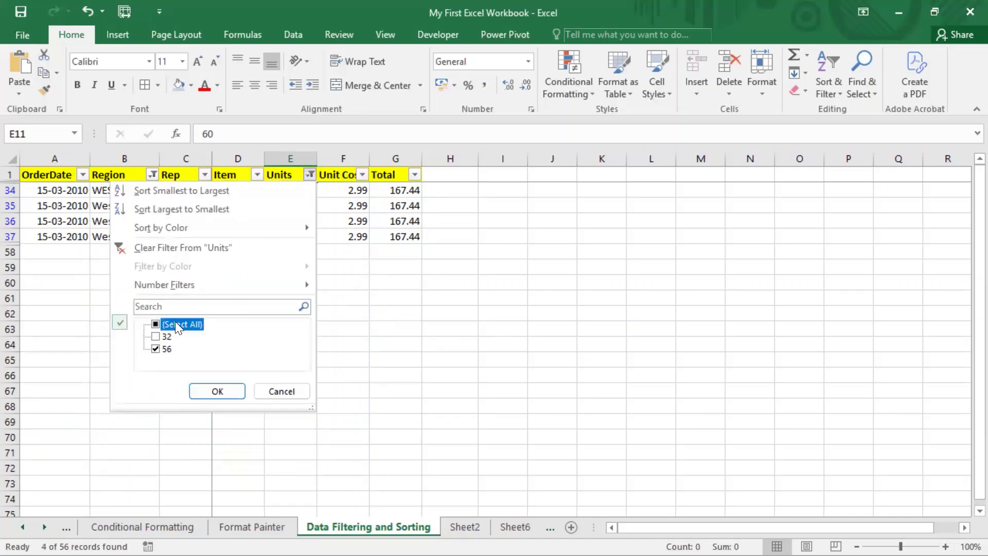
left_click(217, 391)
left_click(151, 175)
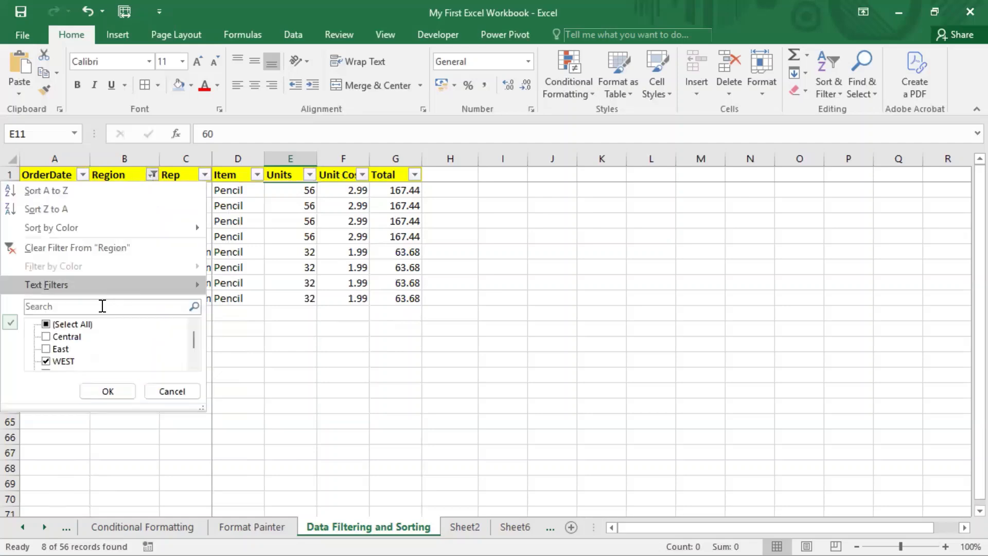
left_click(67, 324)
left_click(108, 391)
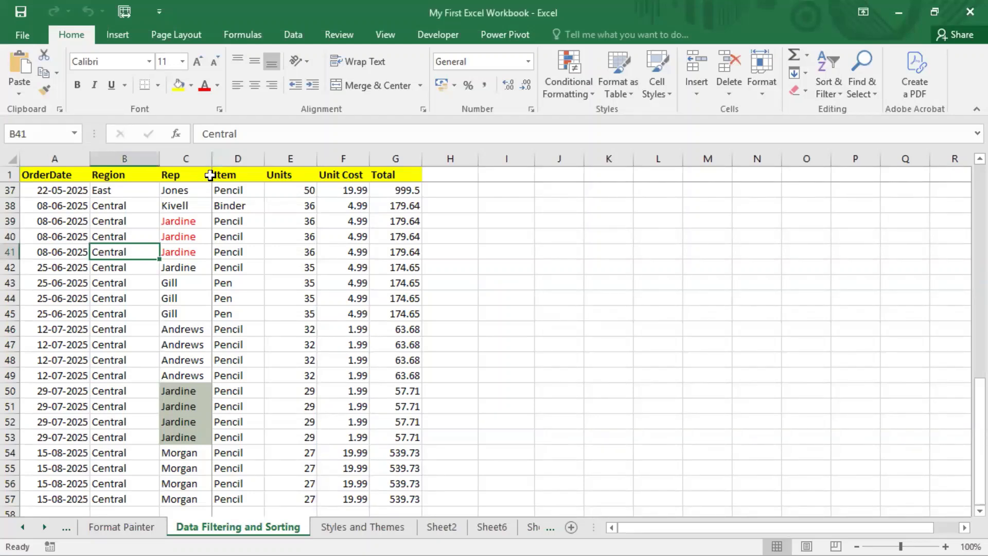
Turn on filtering for the header row and view the OrderDate filter list without changing it.
left_click(210, 176)
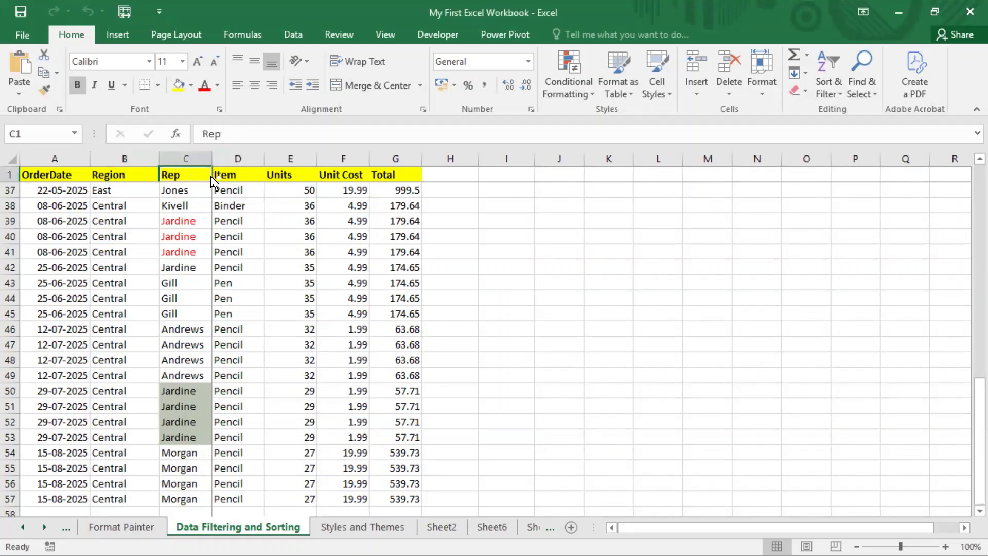
key("ctrl+shift+l")
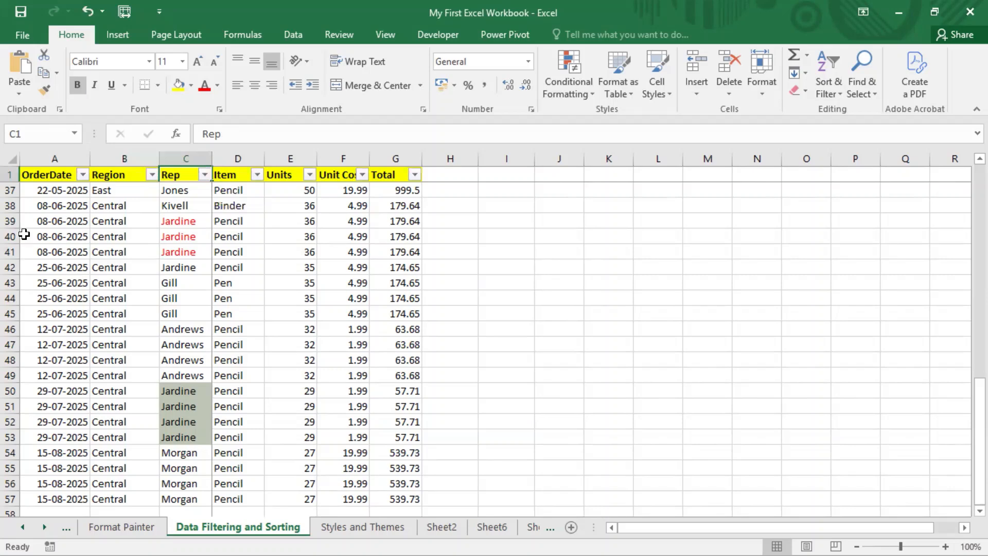
left_click(82, 175)
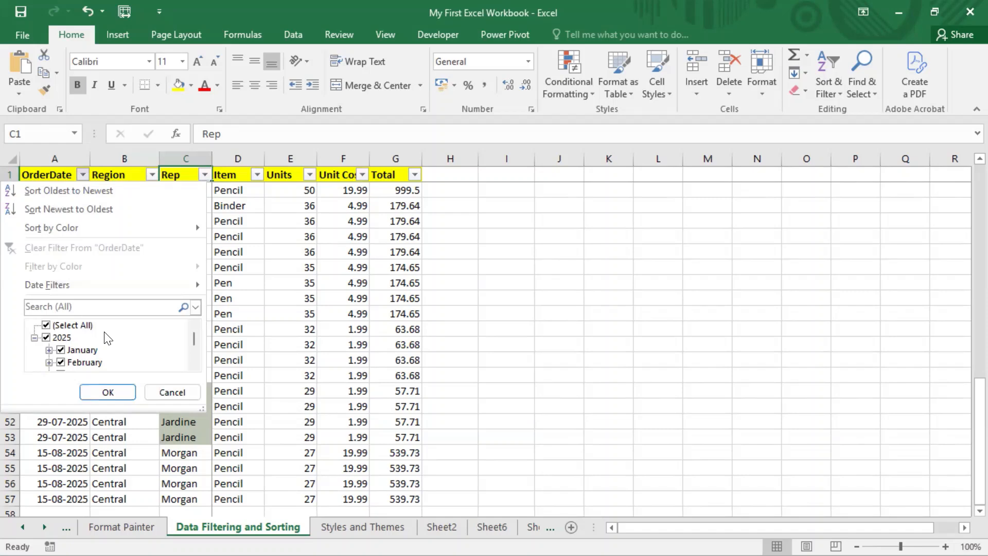
key("Escape")
Filter the OrderDate column with the Yesterday date filter.
left_click(83, 176)
left_click(87, 287)
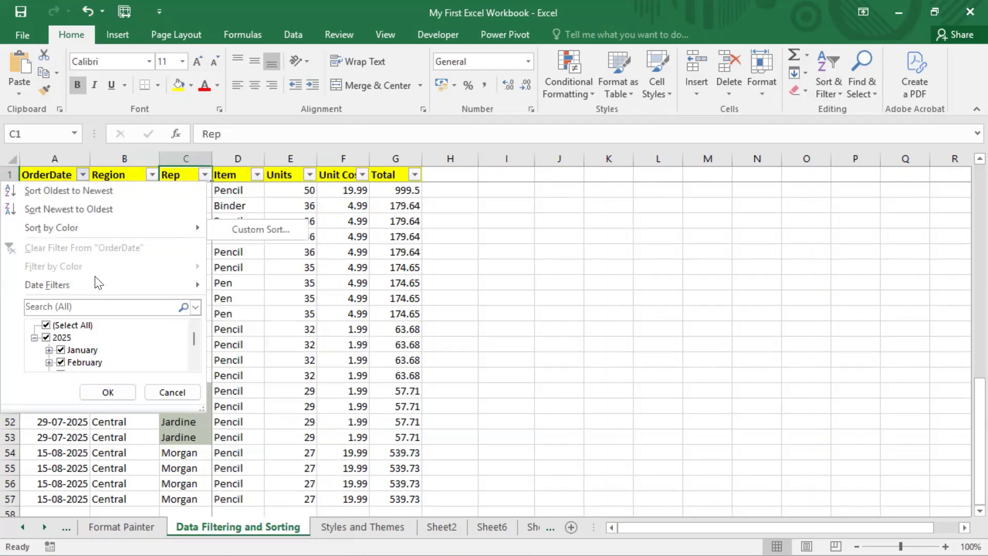
mouse_move(114, 285)
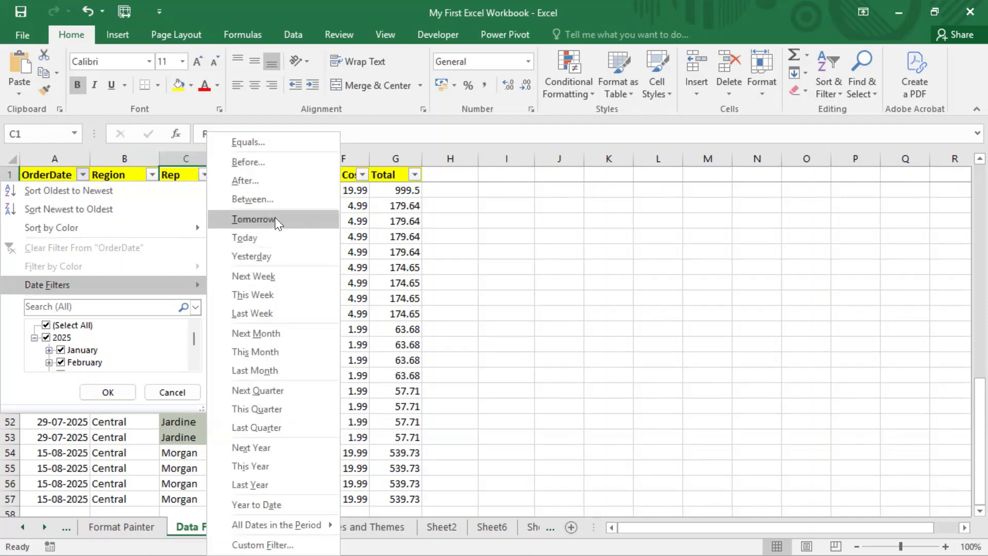
left_click(271, 257)
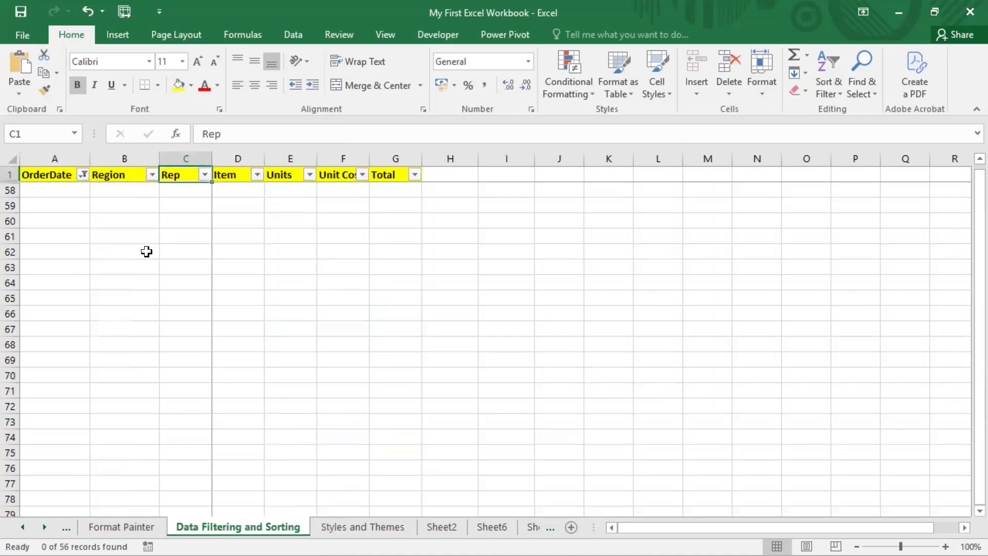
Filter the OrderDate column with the Last Week date filter and select the resulting dates.
left_click(81, 176)
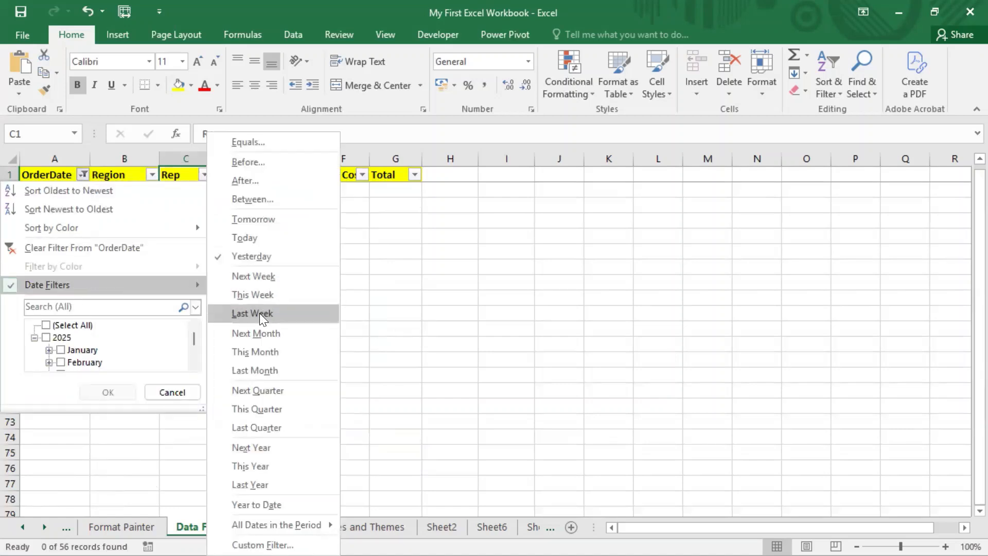
left_click(262, 318)
left_click(45, 296)
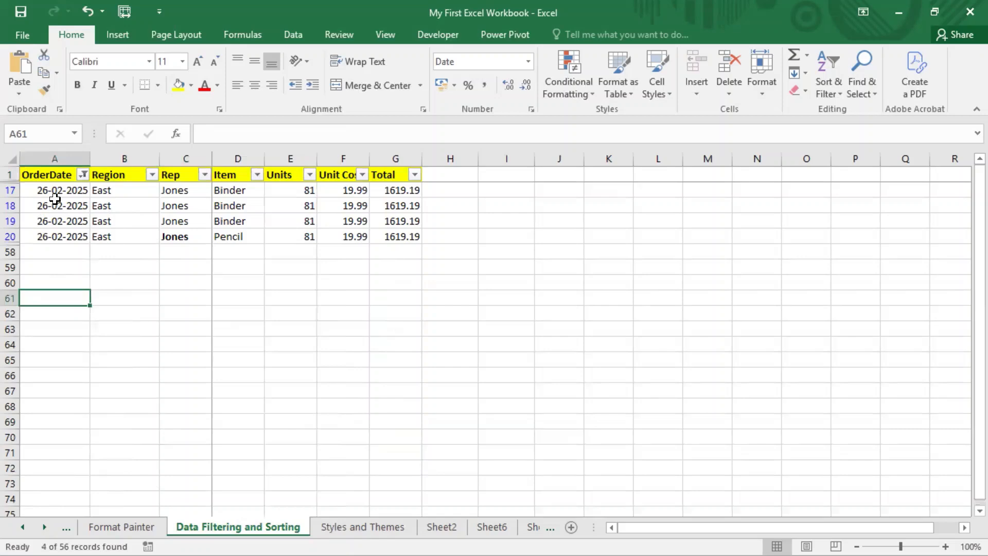
left_click_drag(60, 190, 63, 235)
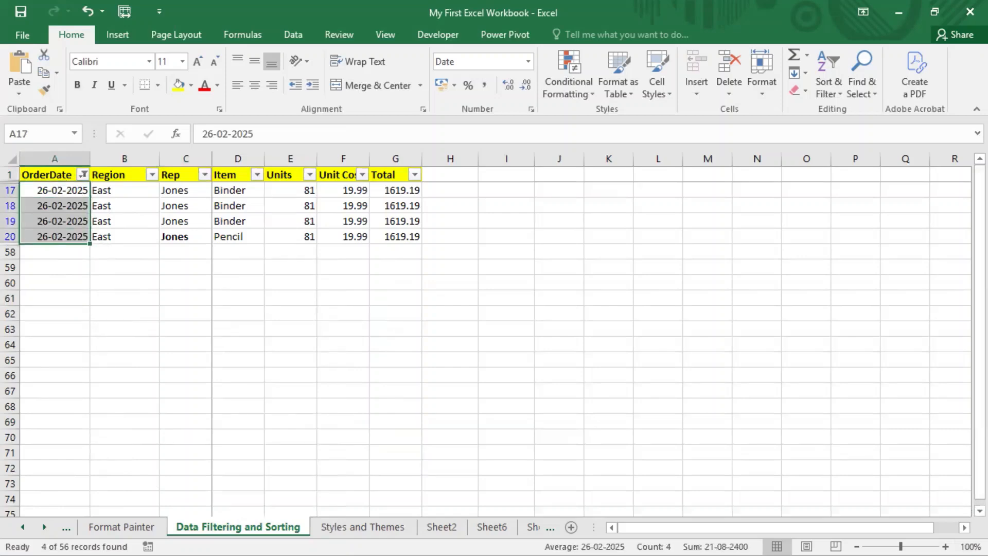
Check the system's current date and highlight the filtered order dates to compare them with it.
key("super")
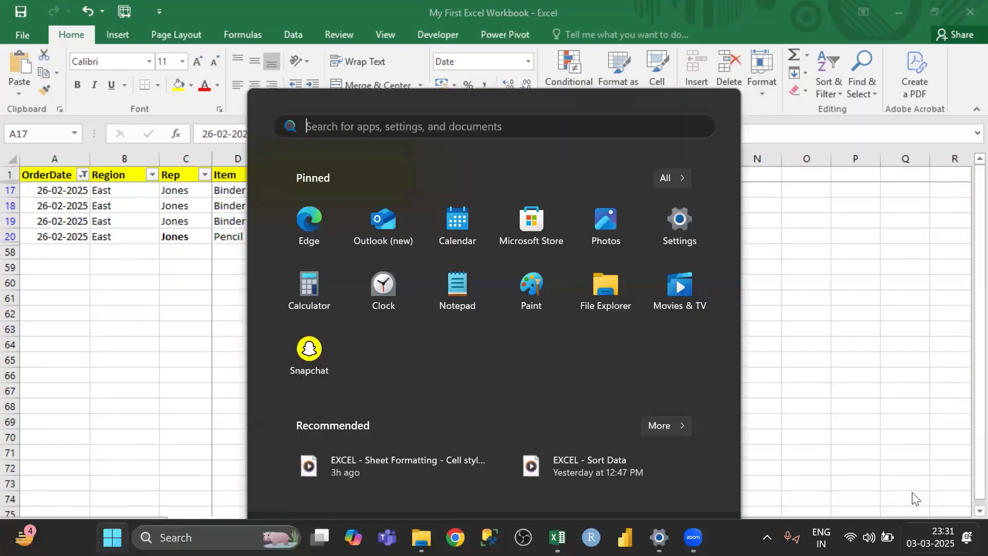
key("super")
left_click(80, 284)
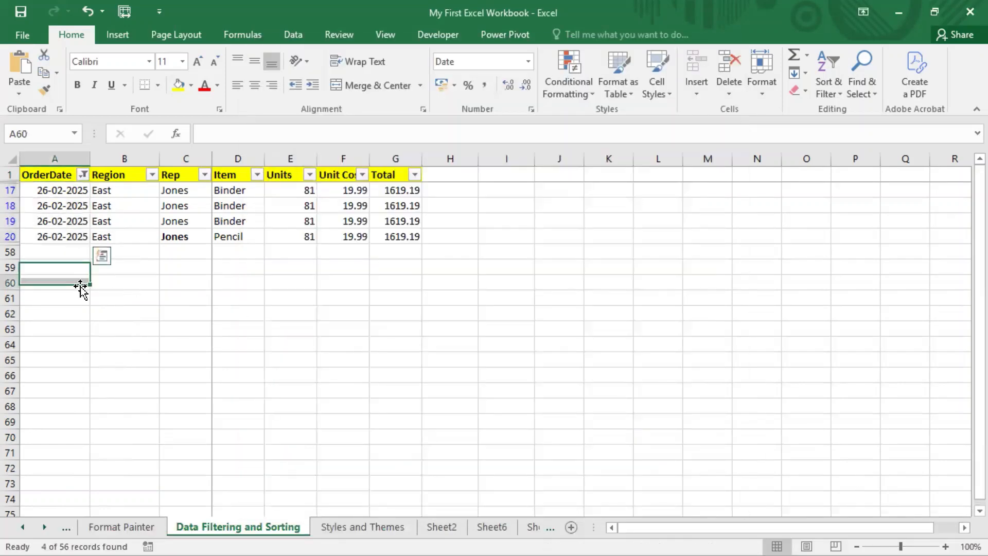
left_click_drag(60, 189, 57, 233)
mouse_move(66, 213)
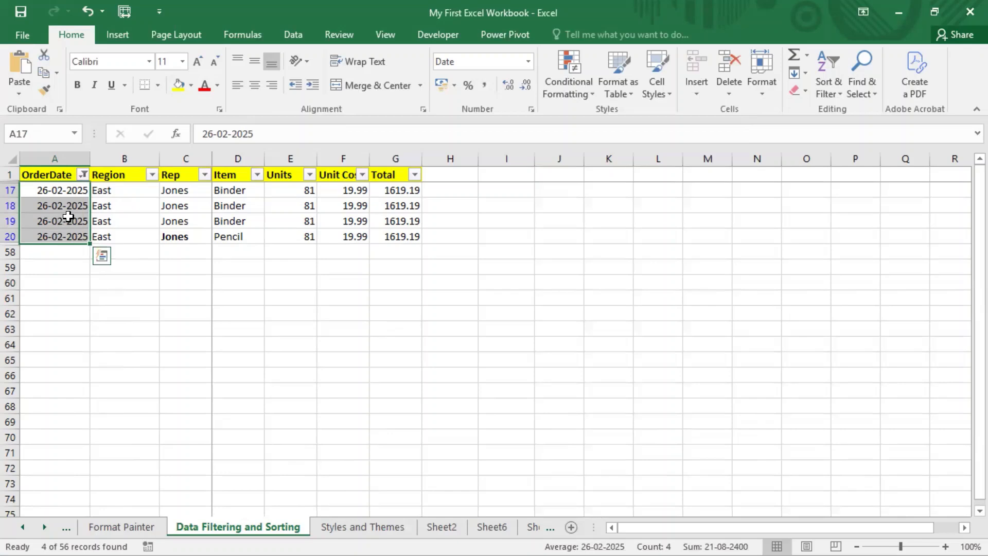
Filter the OrderDate column with the Last Month date filter and select the resulting dates.
left_click(85, 174)
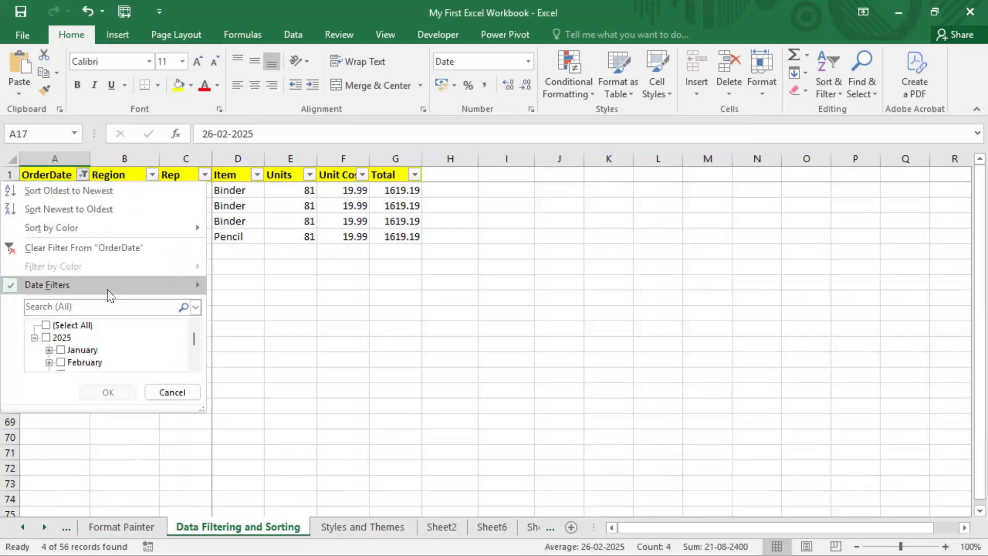
mouse_move(111, 281)
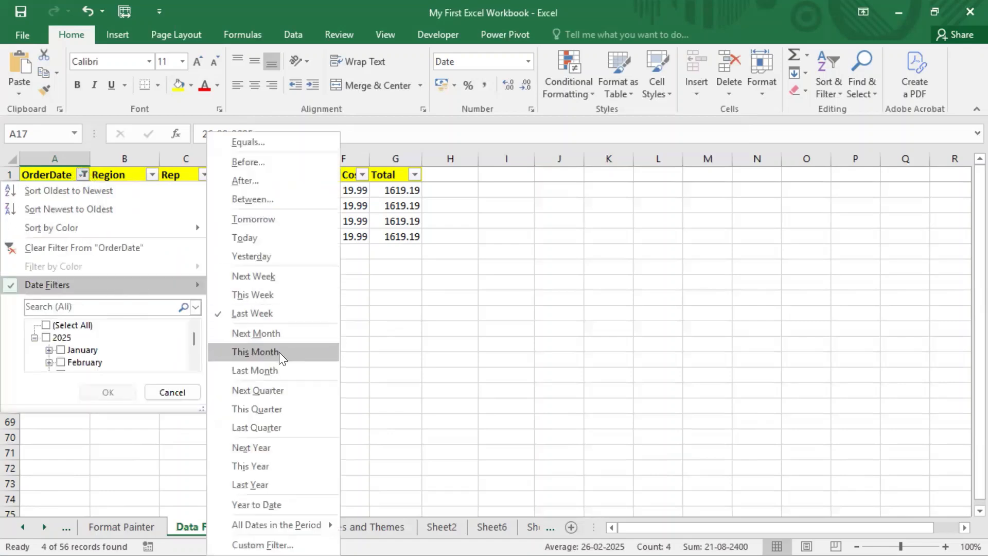
left_click(271, 372)
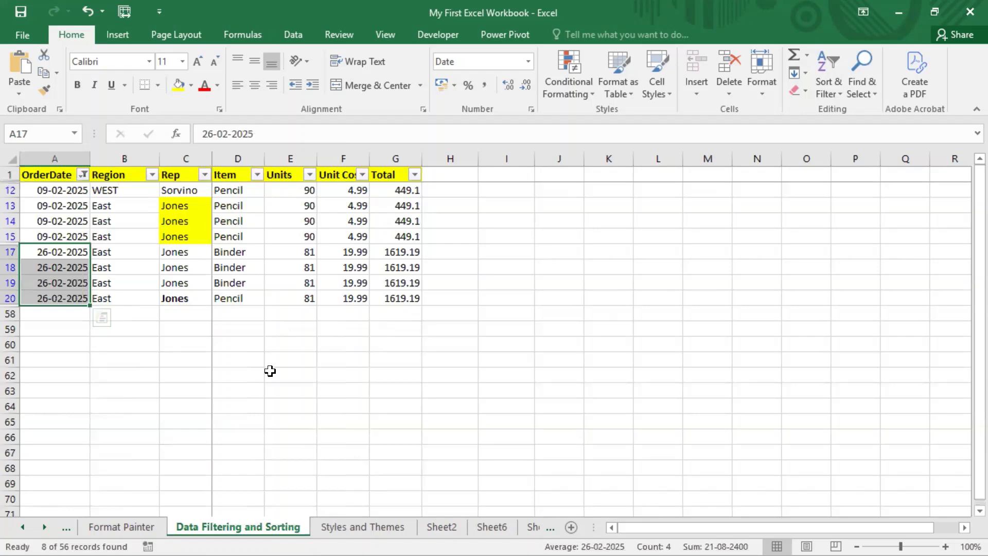
left_click(69, 216)
left_click_drag(63, 190, 62, 300)
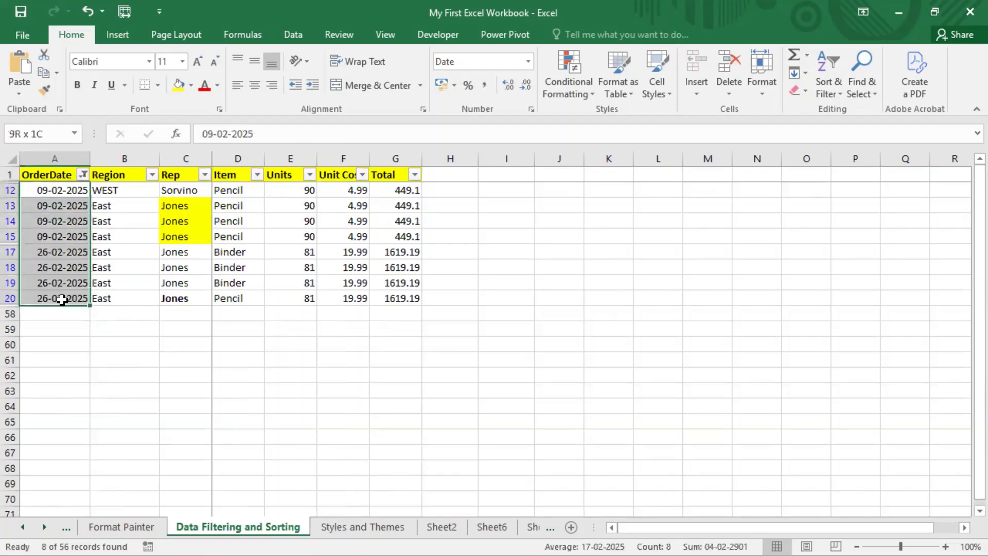
Filter the OrderDate column with the Next Month date filter and highlight the resulting dates.
left_click(82, 174)
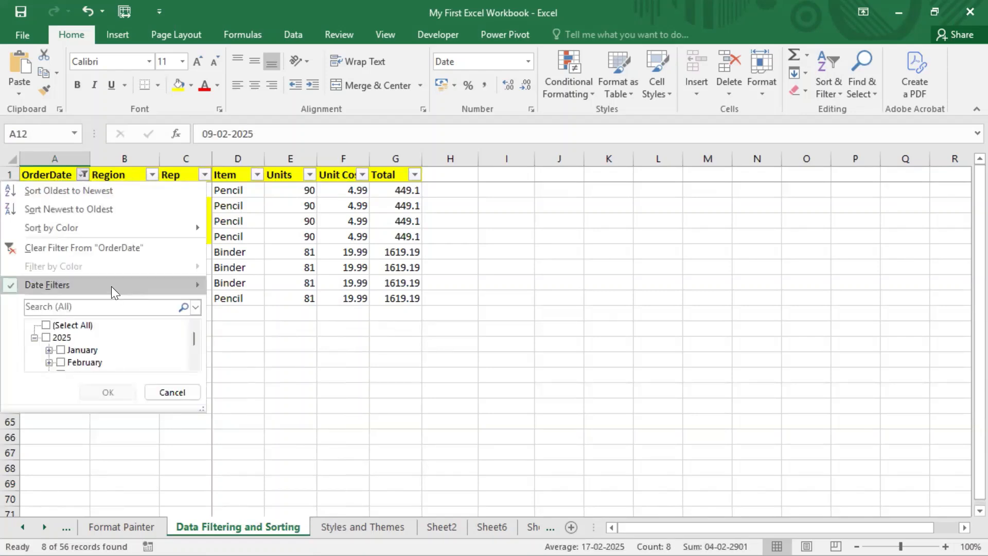
mouse_move(112, 288)
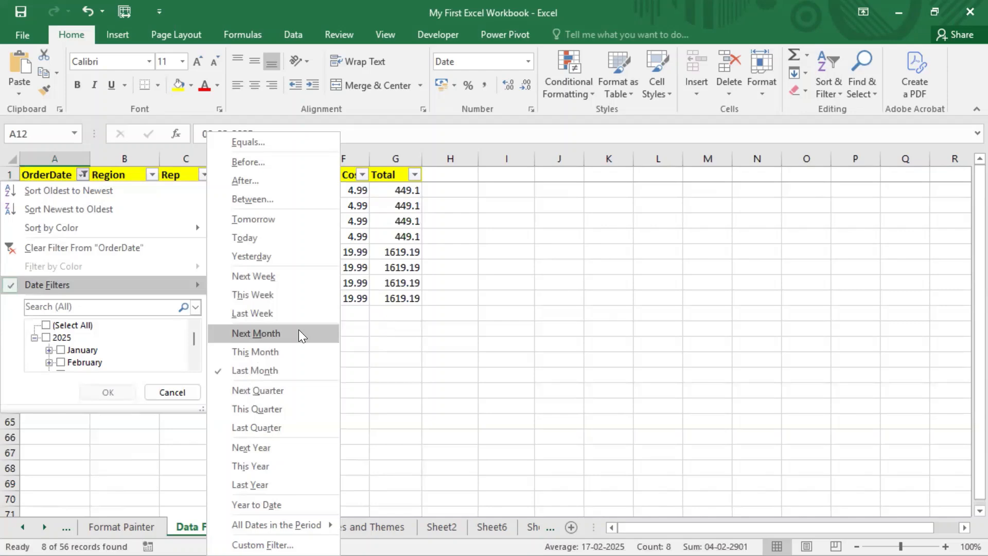
left_click(299, 334)
left_click(67, 300)
left_click_drag(62, 189, 62, 298)
left_click(124, 352)
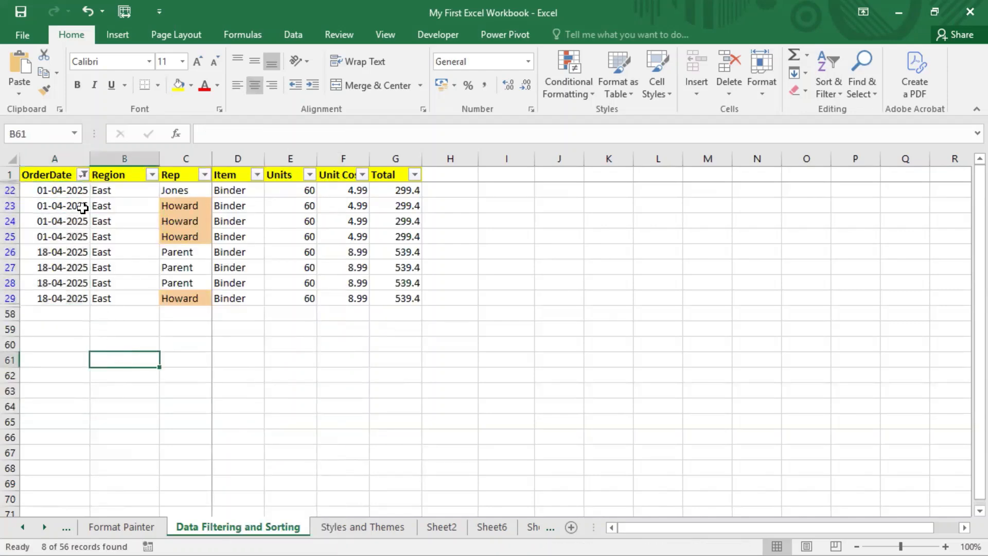
Filter the OrderDate column with the This Quarter date filter and highlight the resulting dates.
left_click(82, 175)
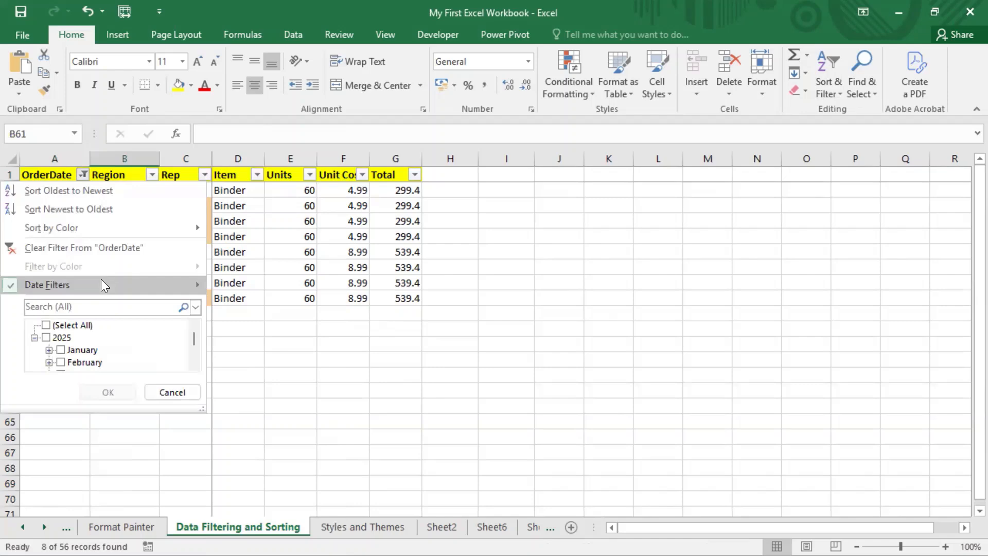
mouse_move(101, 279)
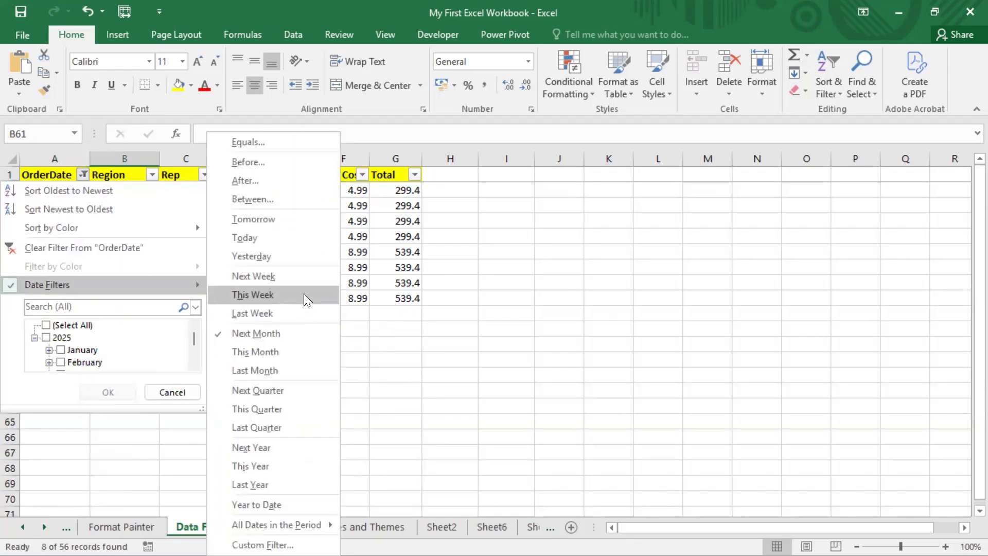
left_click(283, 409)
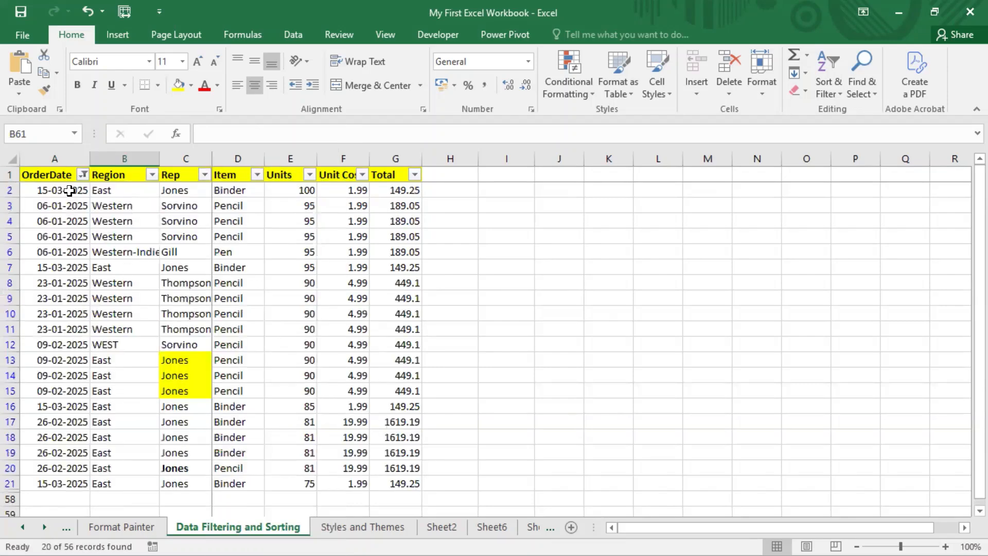
left_click_drag(69, 191, 82, 481)
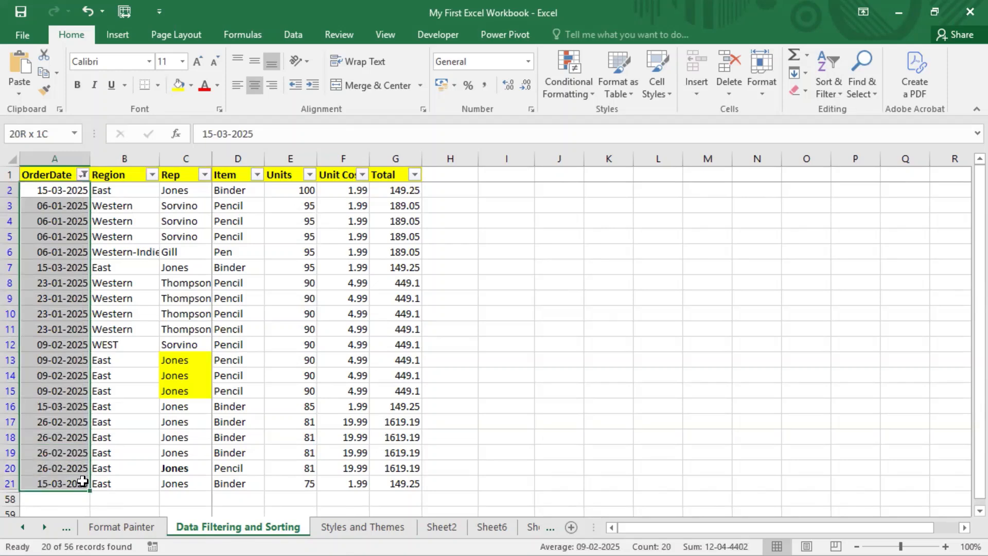
left_click(100, 344)
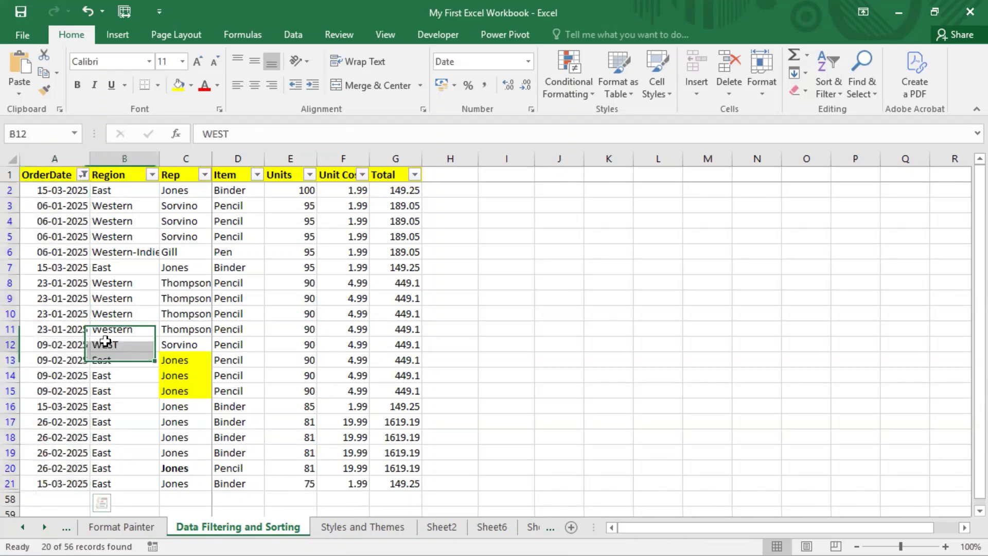
Filter the OrderDate column to all dates in the period April and select the resulting dates.
left_click(83, 174)
mouse_move(109, 284)
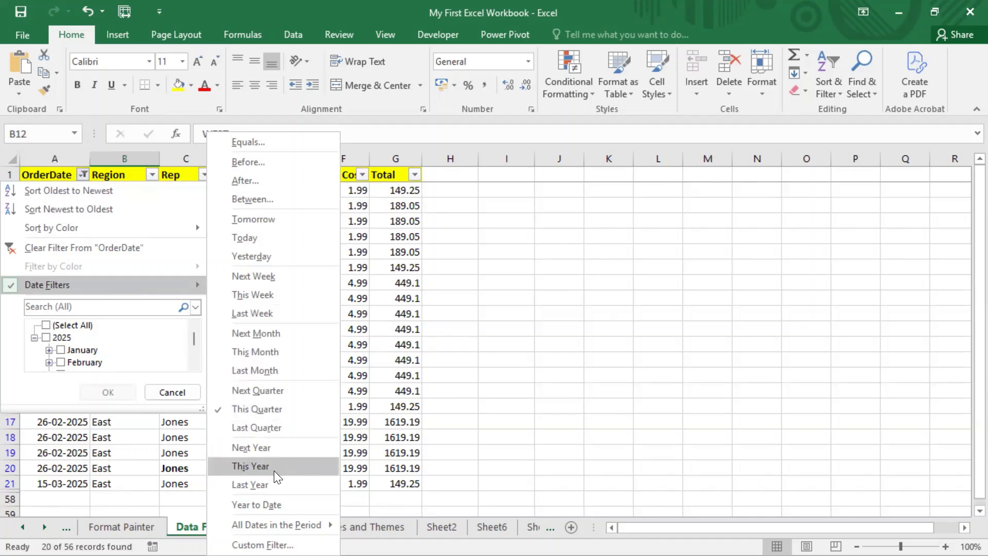
mouse_move(288, 525)
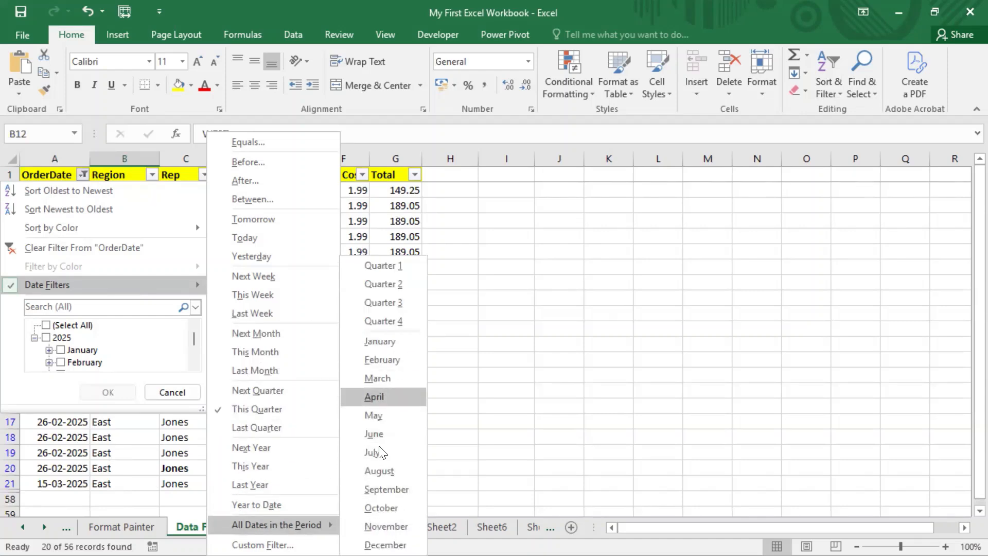
left_click(385, 397)
left_click_drag(70, 191, 69, 307)
Look through the comparison operators of the custom filter for OrderDate and cancel without applying one.
left_click(82, 175)
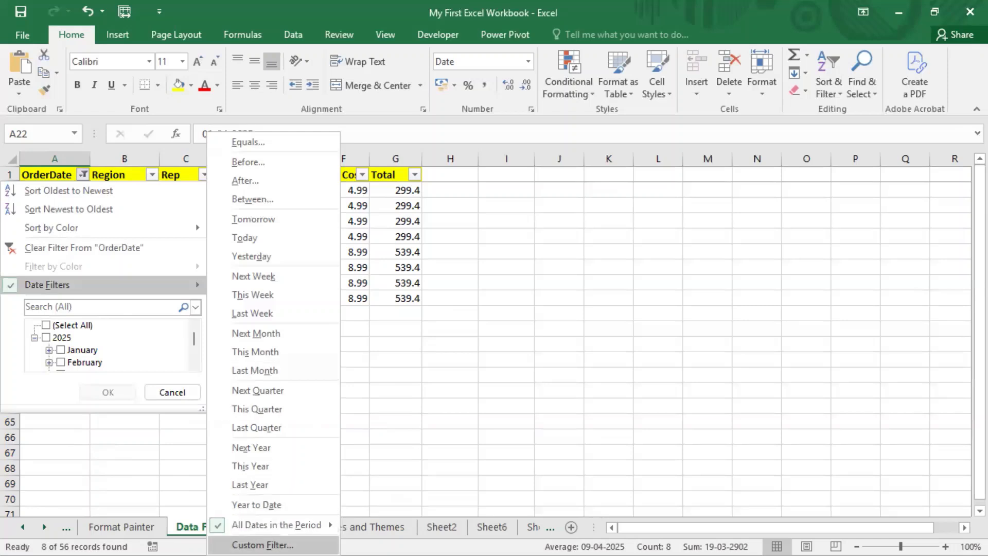
left_click(263, 544)
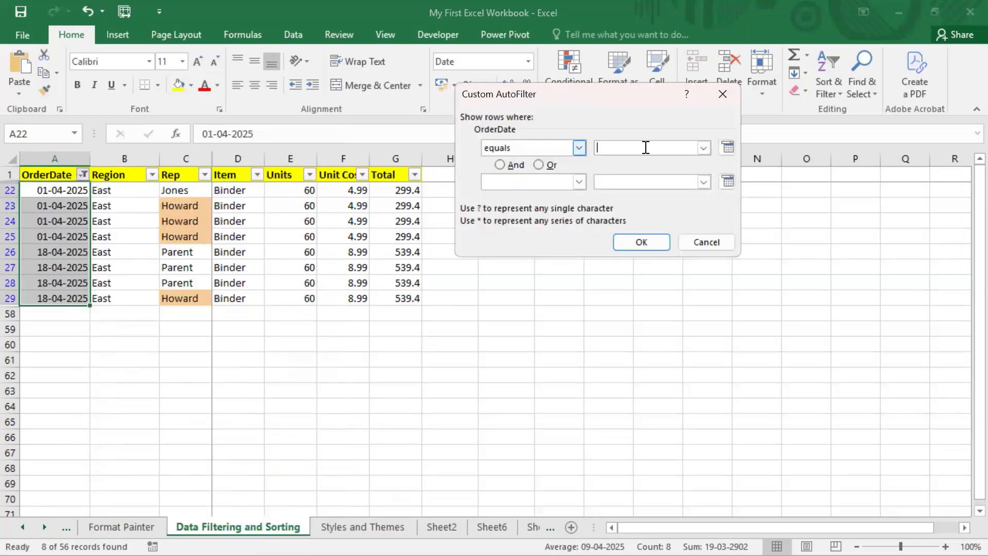
left_click(578, 147)
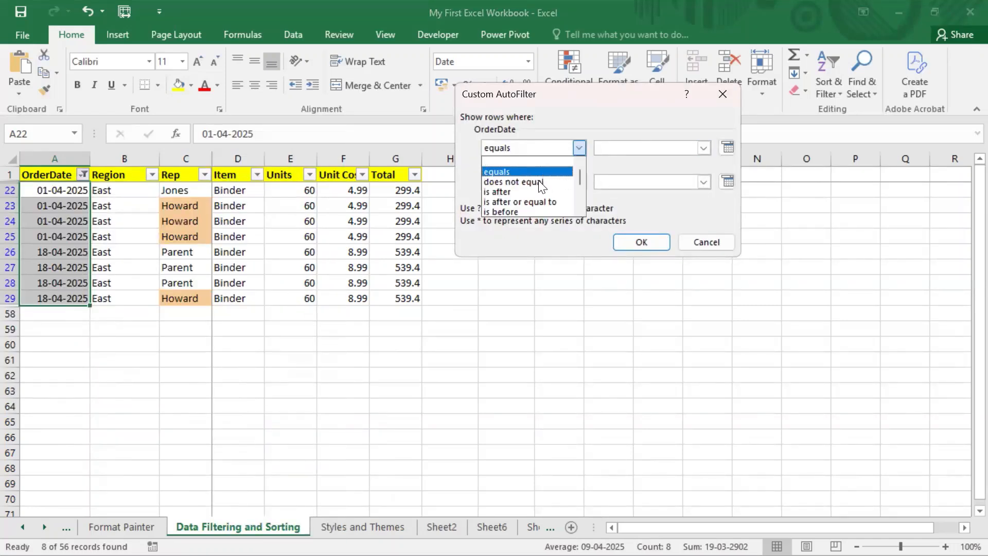
scroll(577, 185, "down", 2)
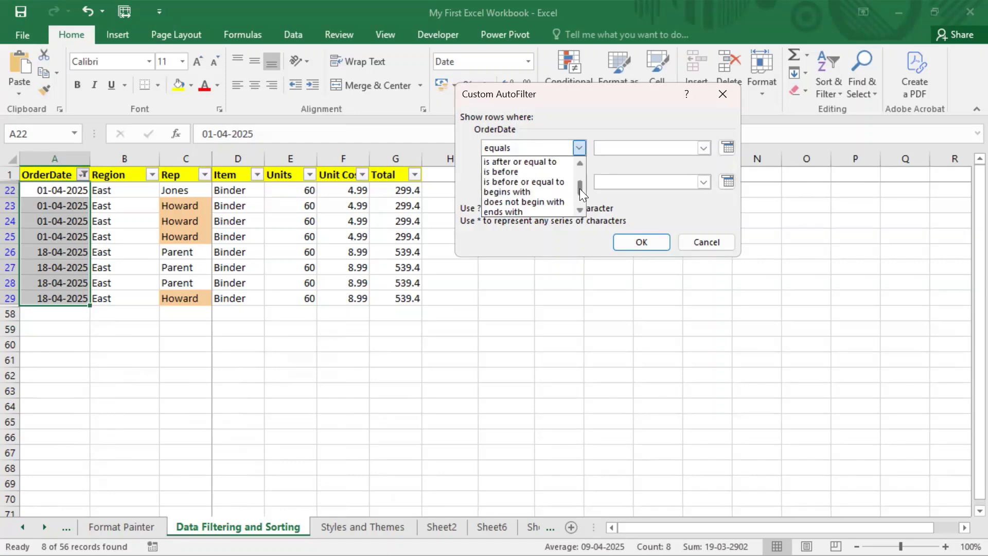
left_click(617, 164)
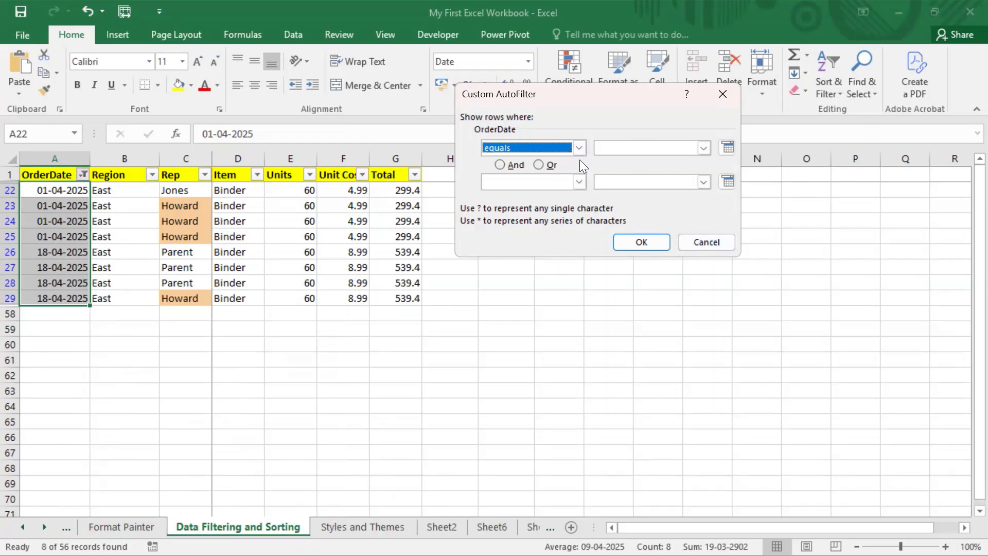
left_click(701, 242)
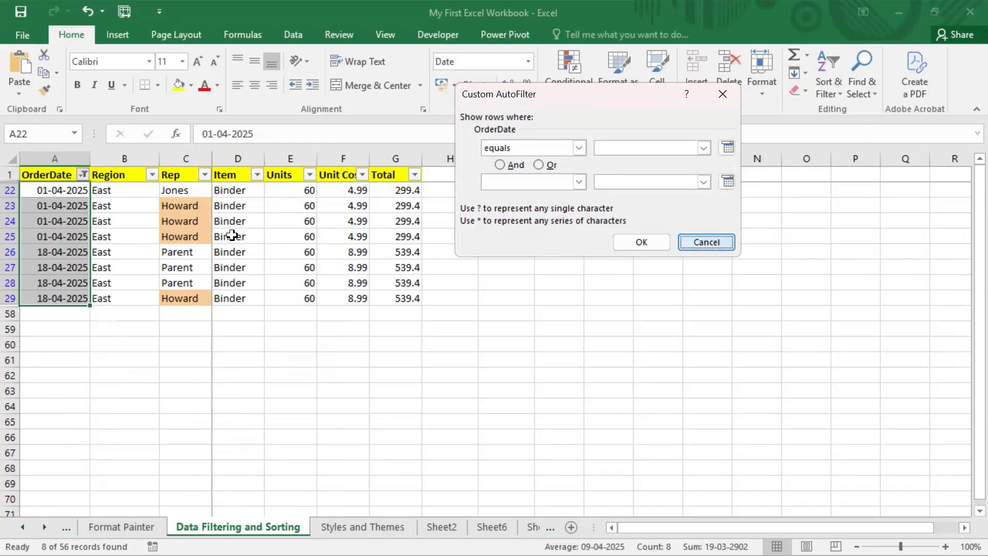
Remove the OrderDate filter by selecting all dates again and look over the dates in the full table.
left_click(82, 175)
mouse_move(98, 287)
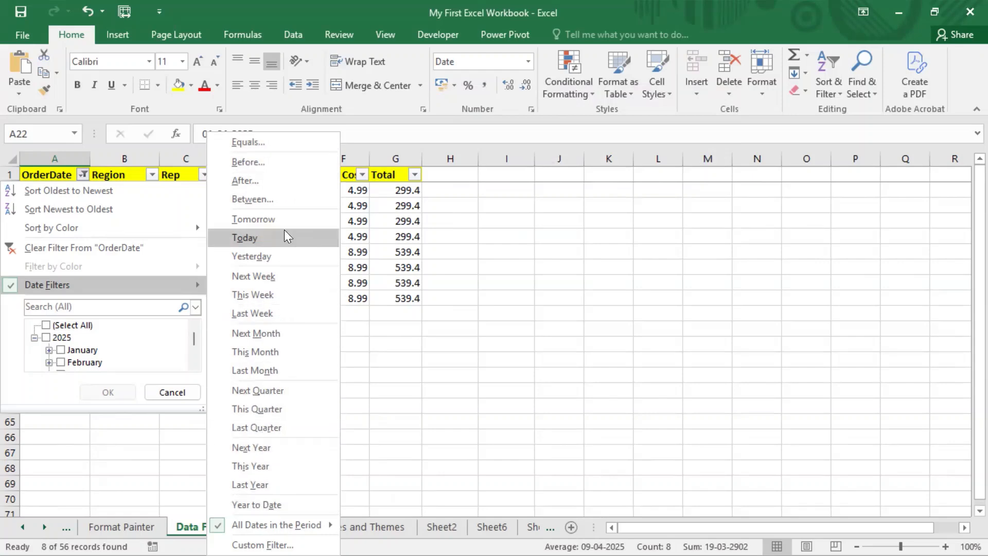
left_click(237, 222)
left_click(83, 175)
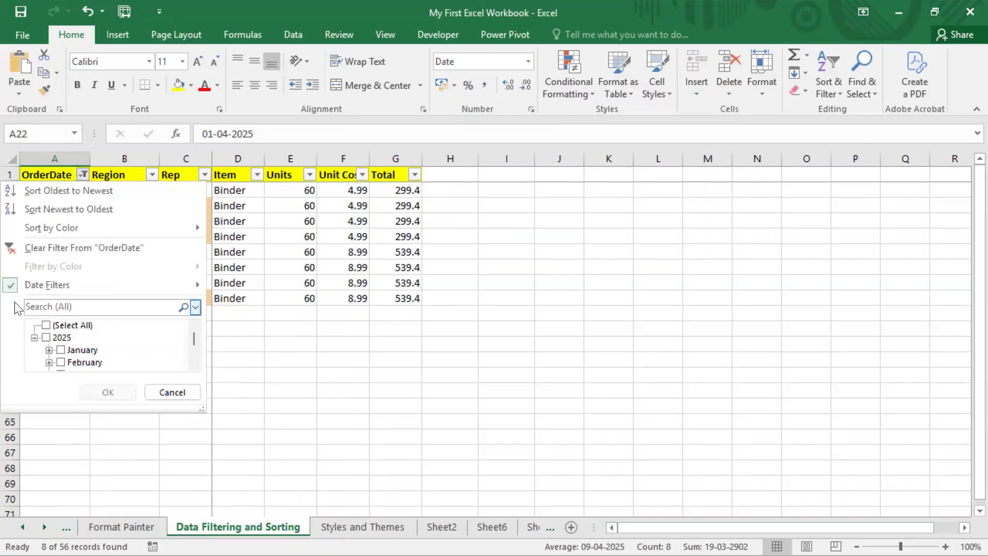
left_click(46, 324)
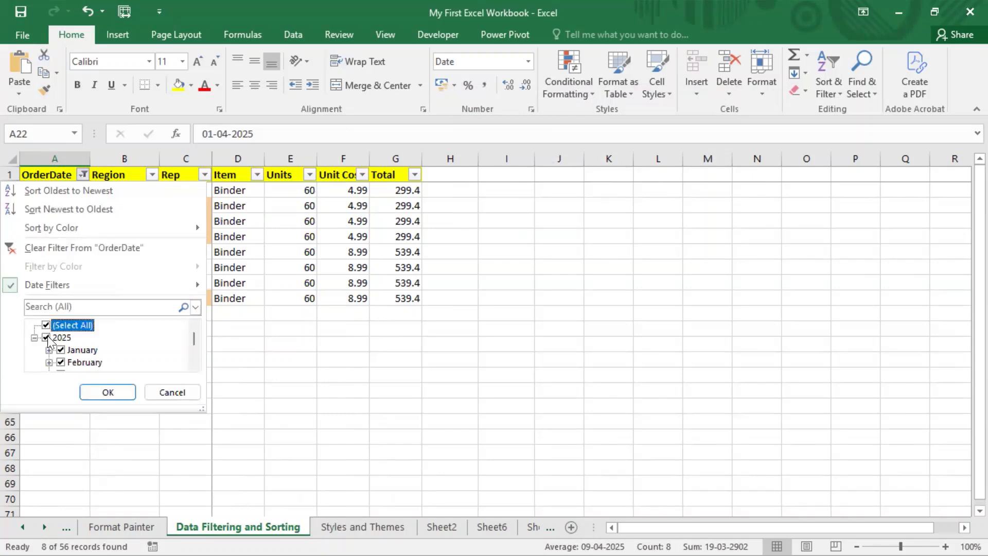
left_click(105, 391)
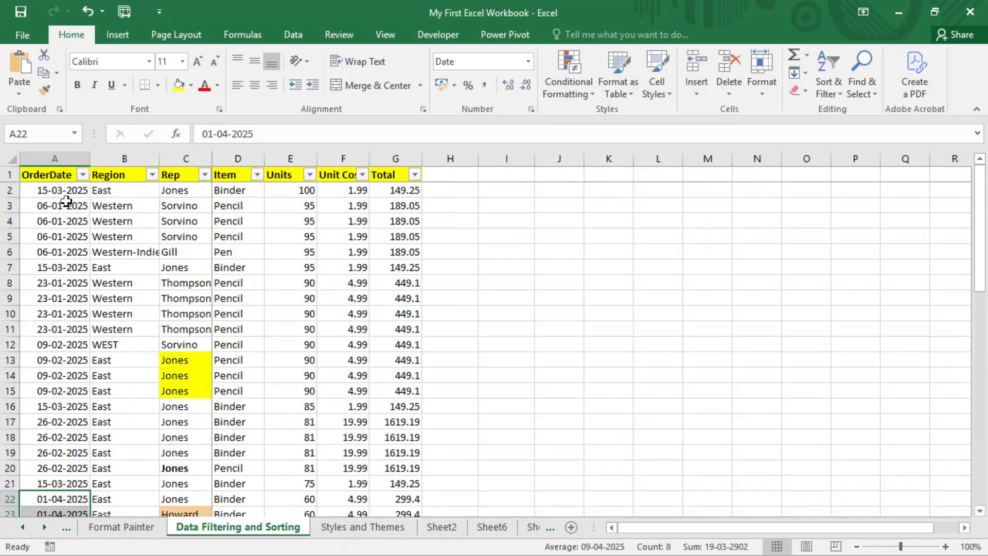
left_click_drag(61, 205, 64, 329)
left_click(66, 415)
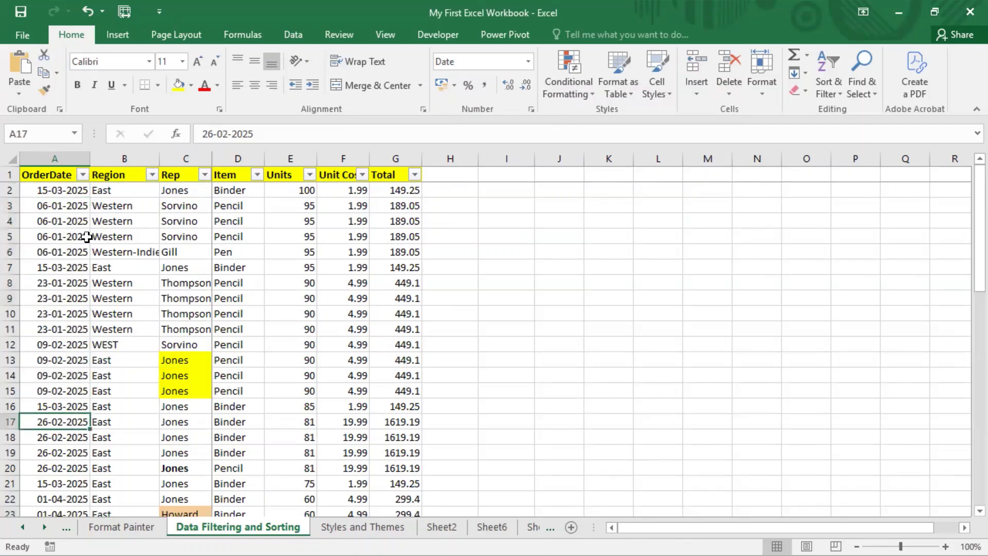
left_click(62, 191)
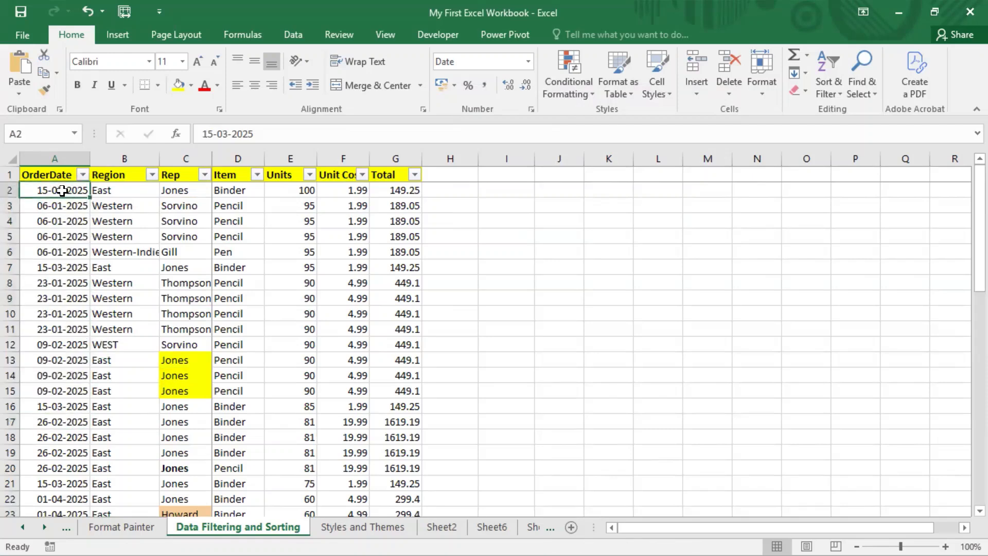
Filter the Region column with a text filter for values that begin with "S".
left_click(160, 179)
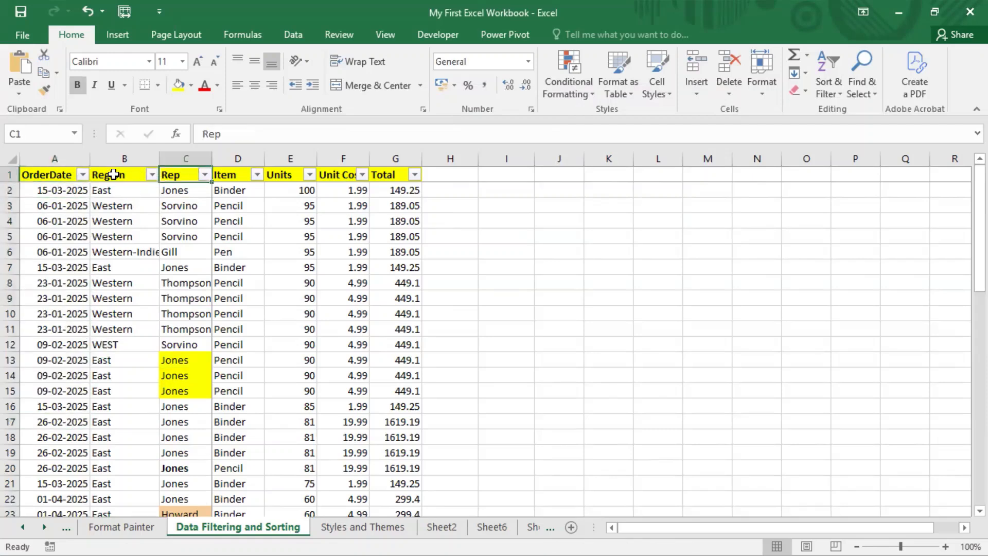
left_click(114, 175)
left_click(154, 176)
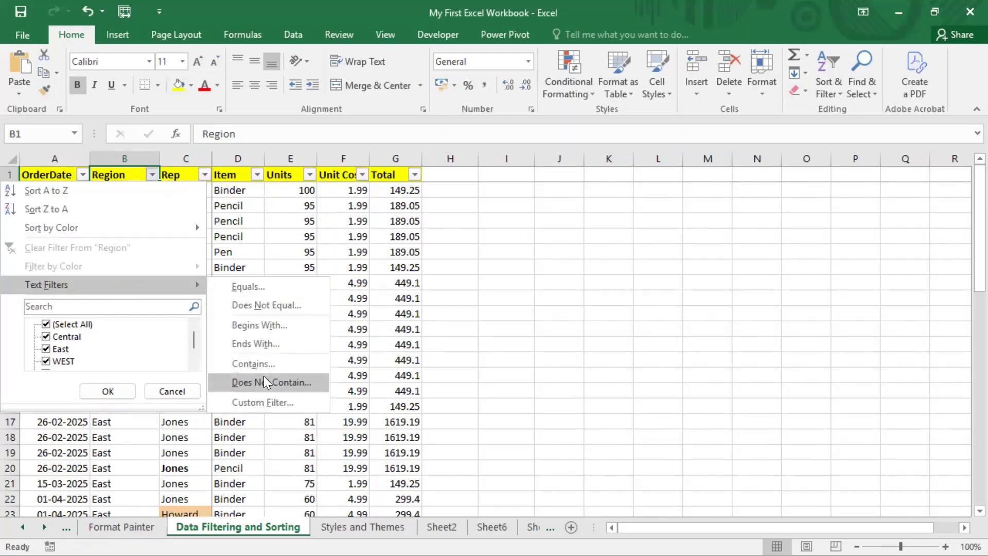
left_click(281, 324)
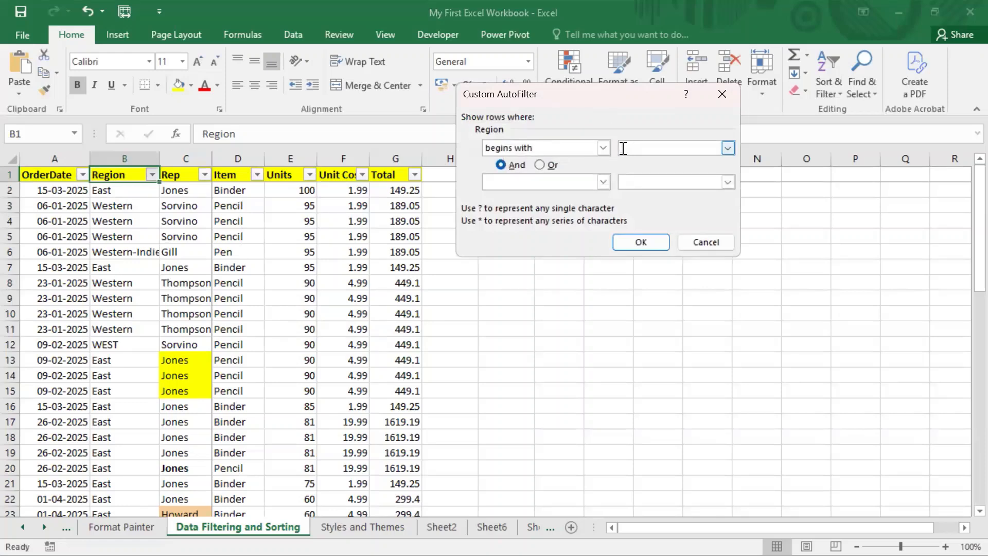
type("S")
left_click(653, 242)
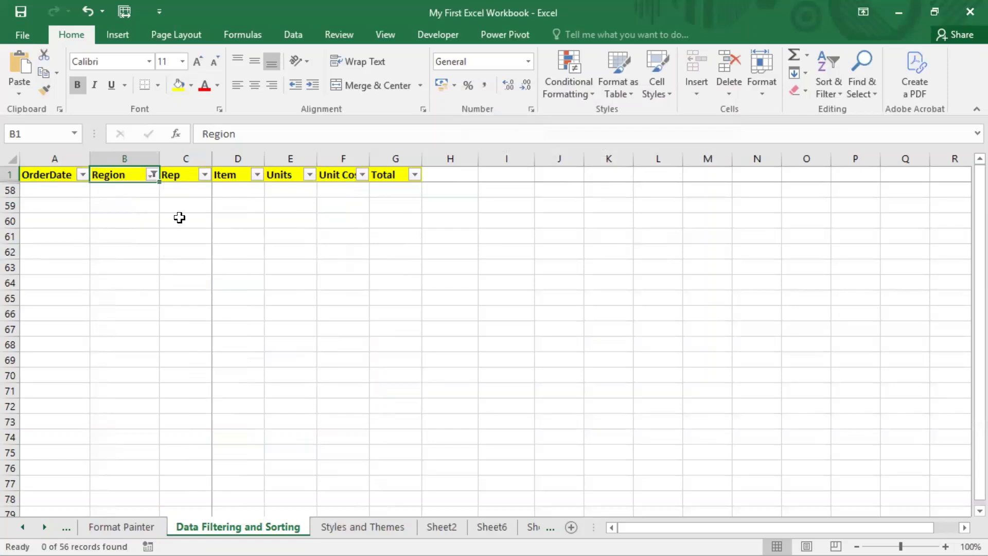
Recheck the criterion of the Region begins-with filter and inspect the rows below the header.
left_click(153, 174)
mouse_move(116, 286)
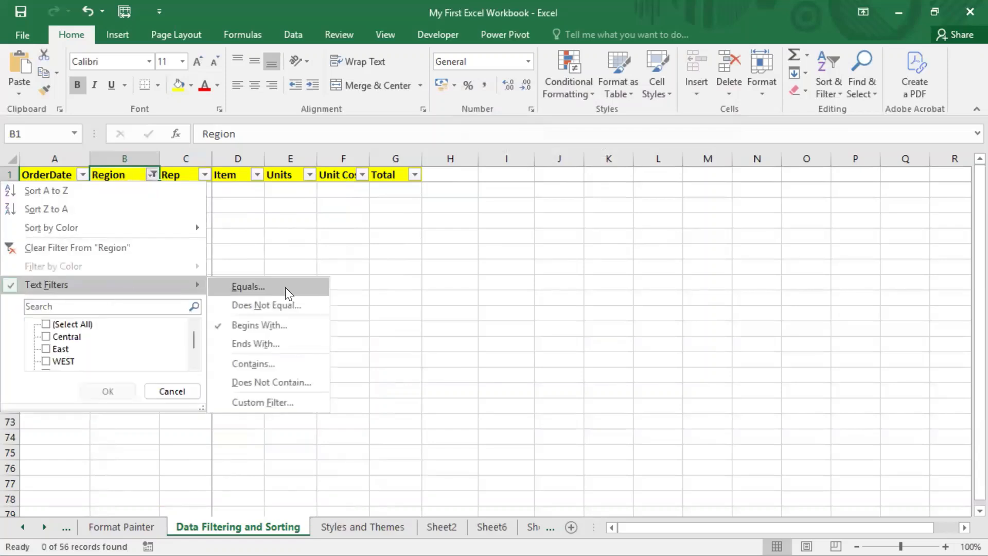
left_click(275, 326)
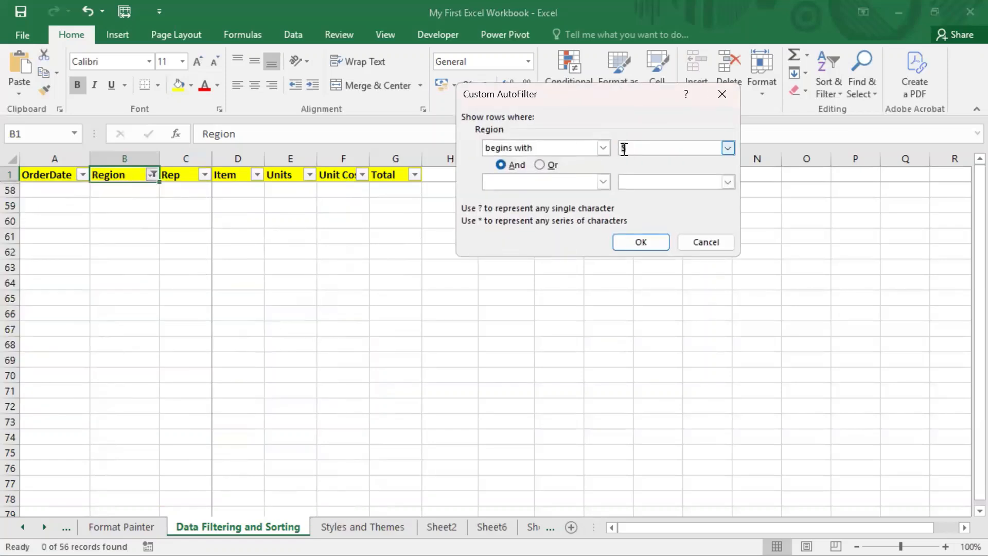
left_click(638, 240)
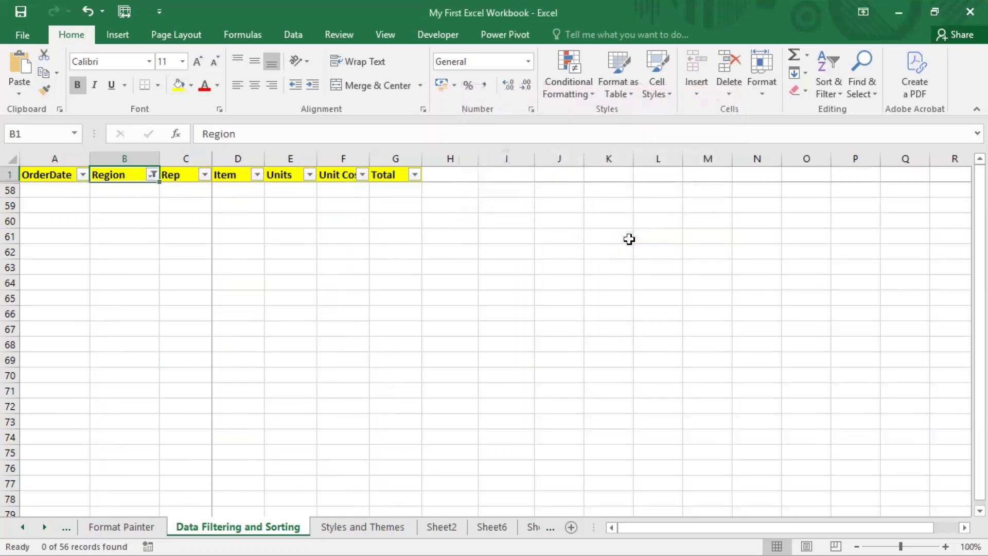
scroll(104, 218, "down", 7)
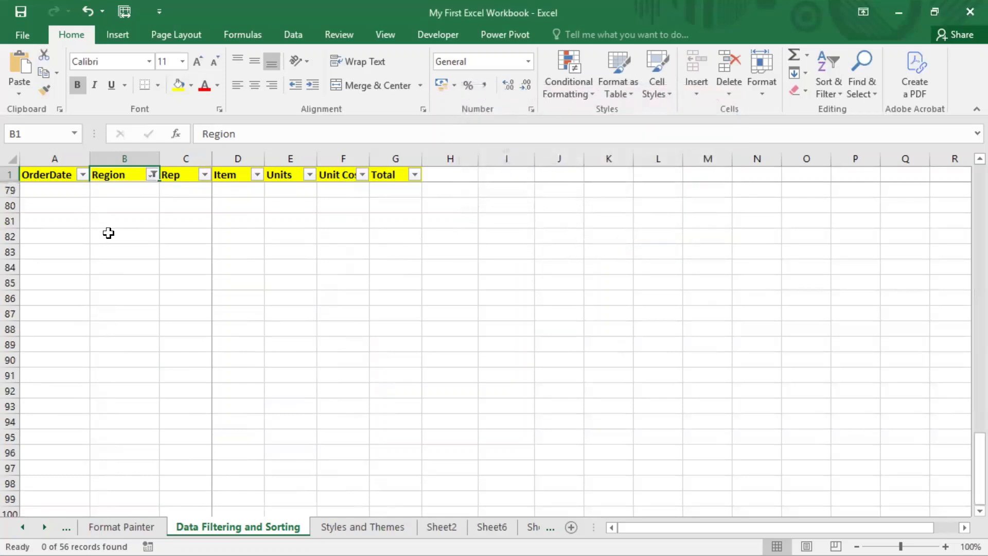
key("Down")
key("Down")
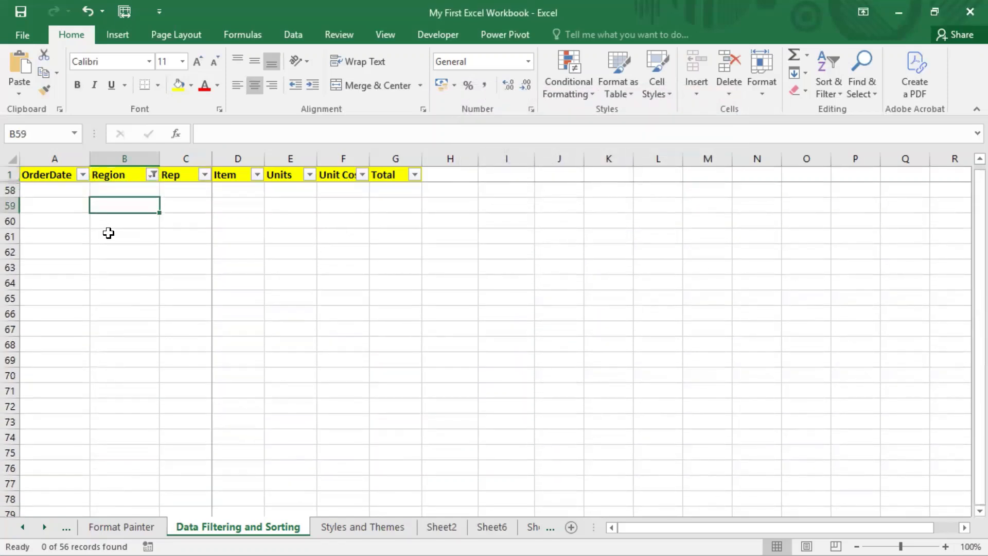
key("Up")
key("Up")
key("Down")
key("Up")
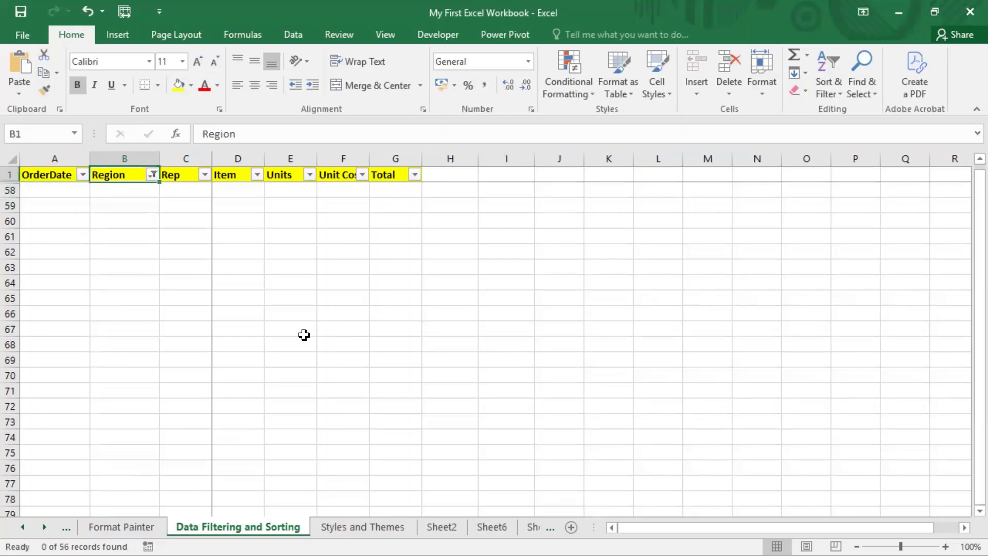
Remove the Region filter by selecting all of its values again and return to the first data row.
left_click(153, 175)
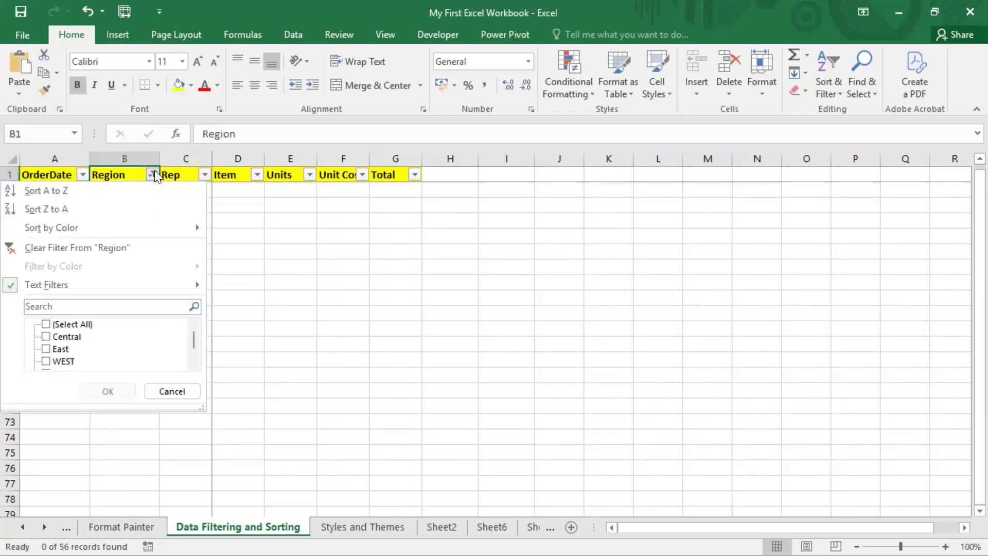
left_click(63, 323)
left_click(107, 391)
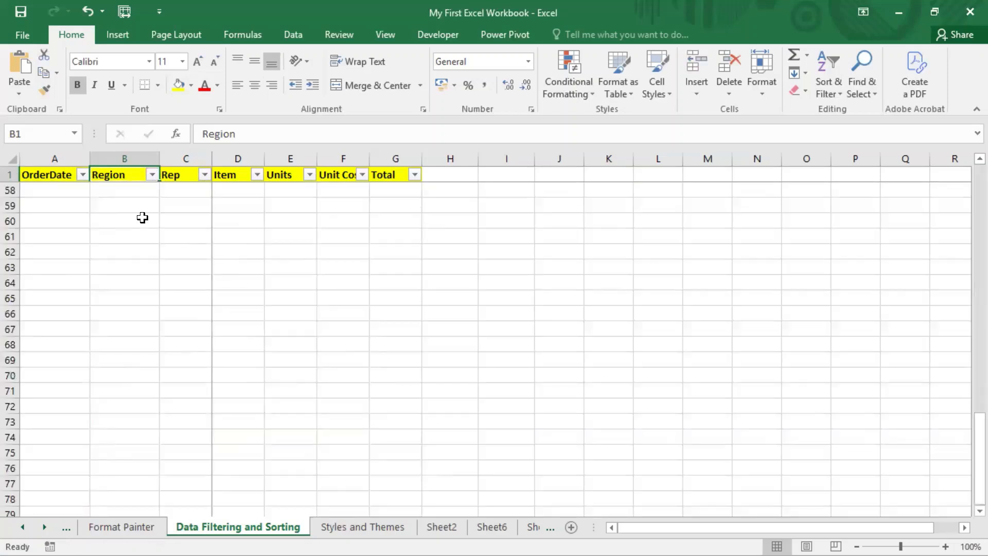
key("Down")
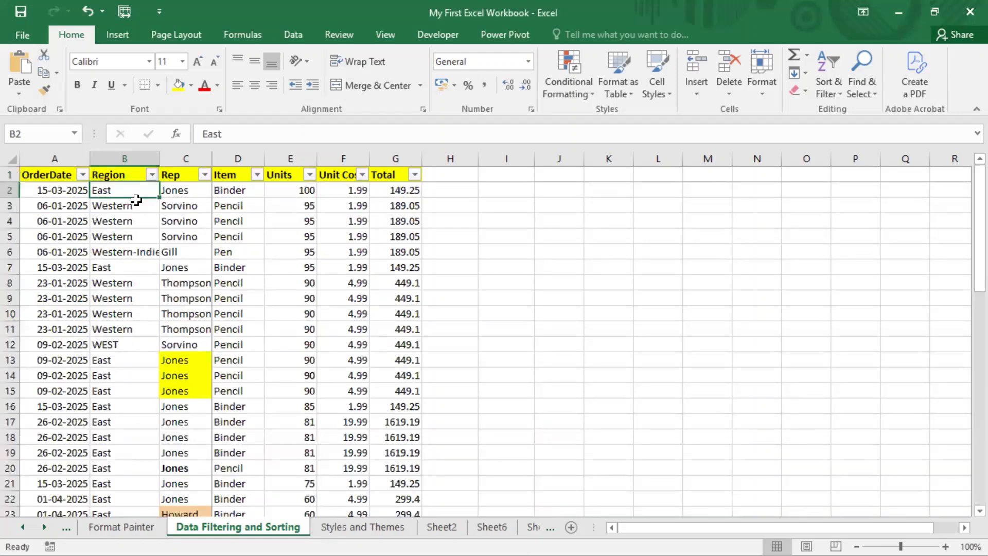
Filter the Rep column with a text filter for names that begin with "H" and highlight the resulting names.
left_click(193, 253)
left_click(204, 176)
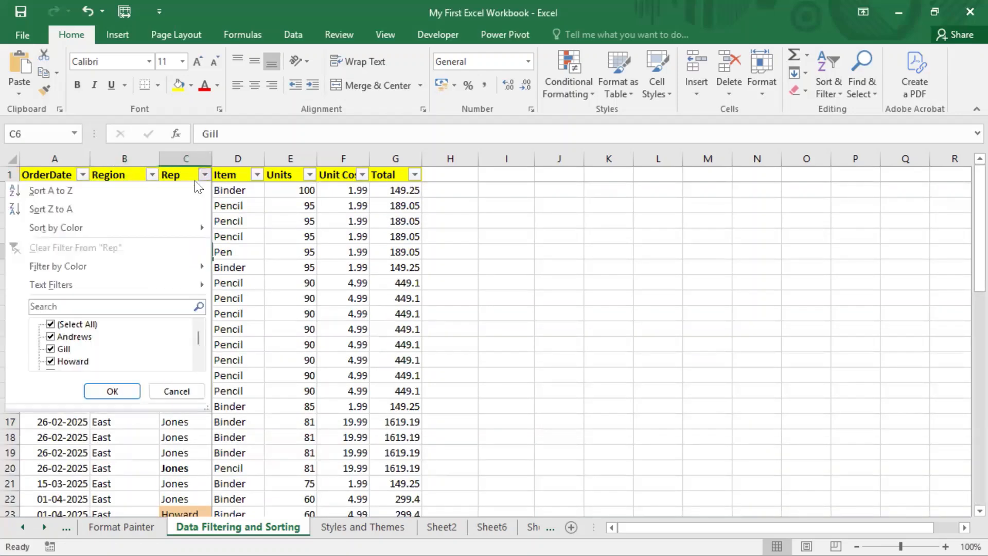
mouse_move(109, 285)
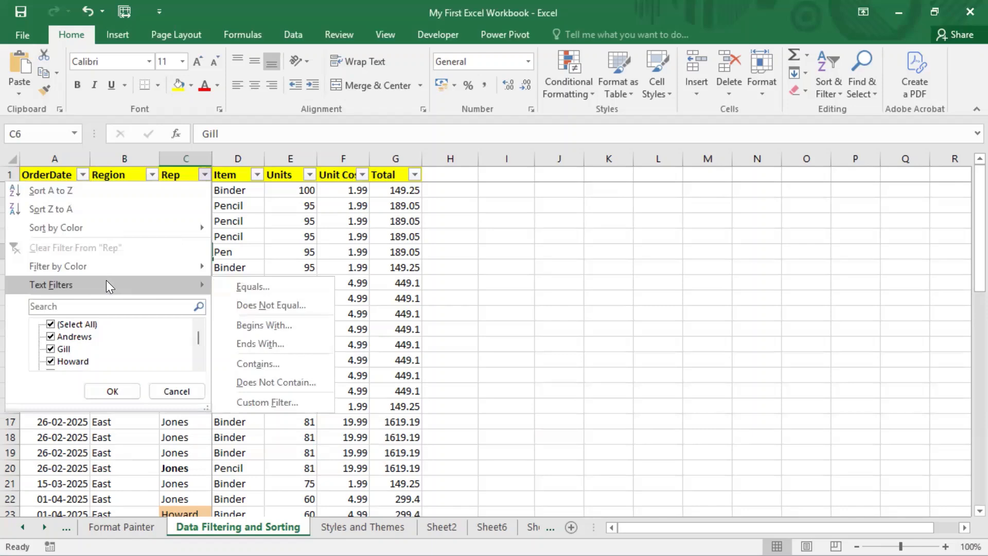
left_click(95, 307)
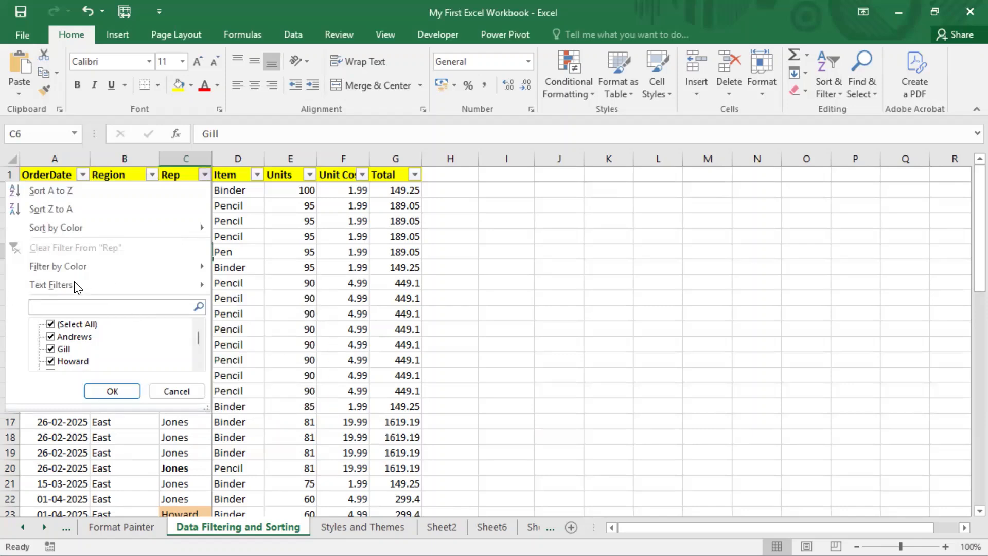
mouse_move(76, 287)
left_click(295, 317)
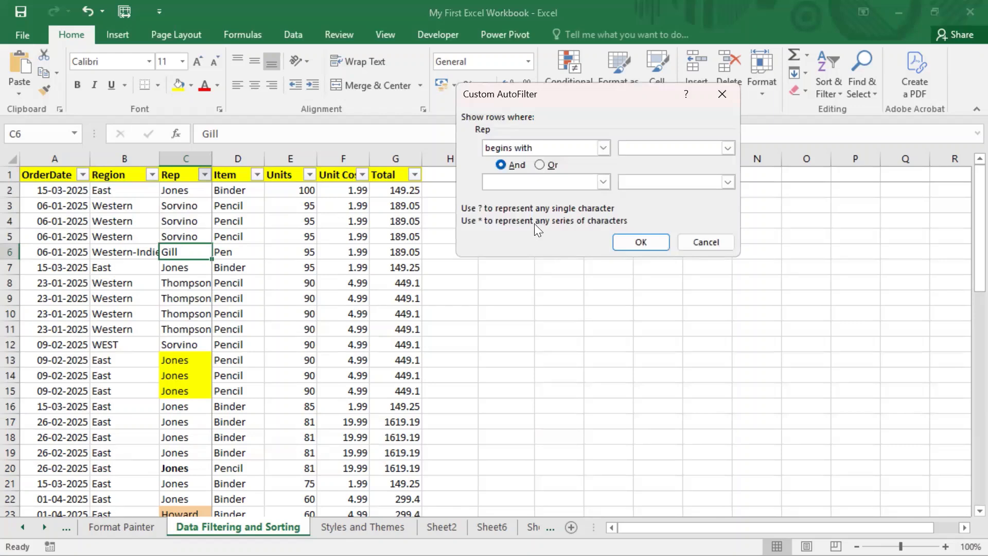
type("H")
left_click(637, 242)
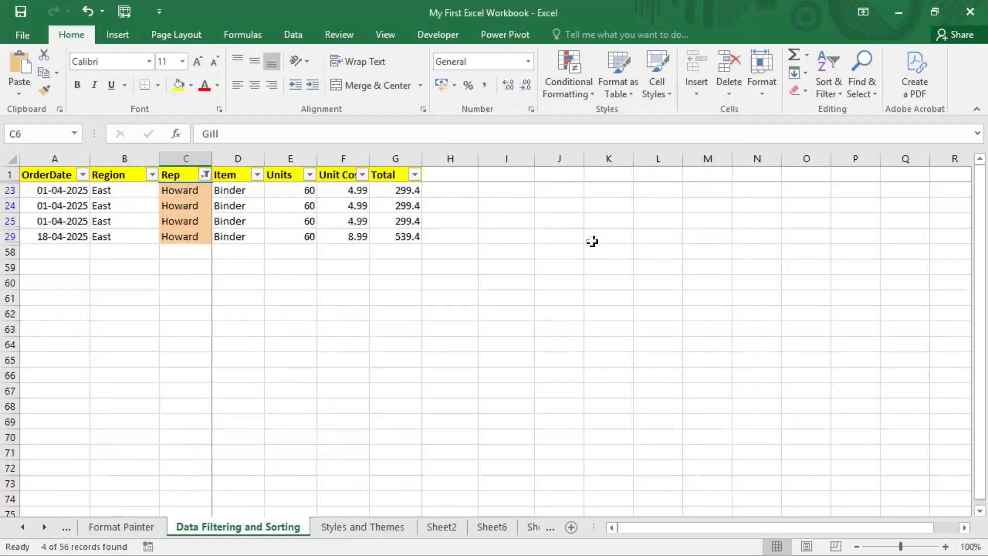
left_click_drag(198, 191, 195, 252)
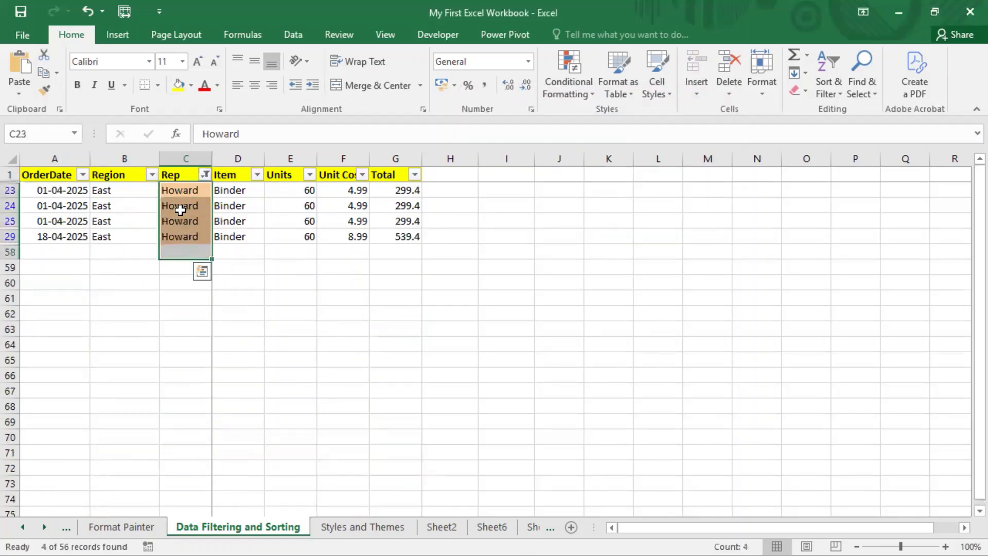
left_click_drag(180, 210, 180, 217)
left_click(164, 189)
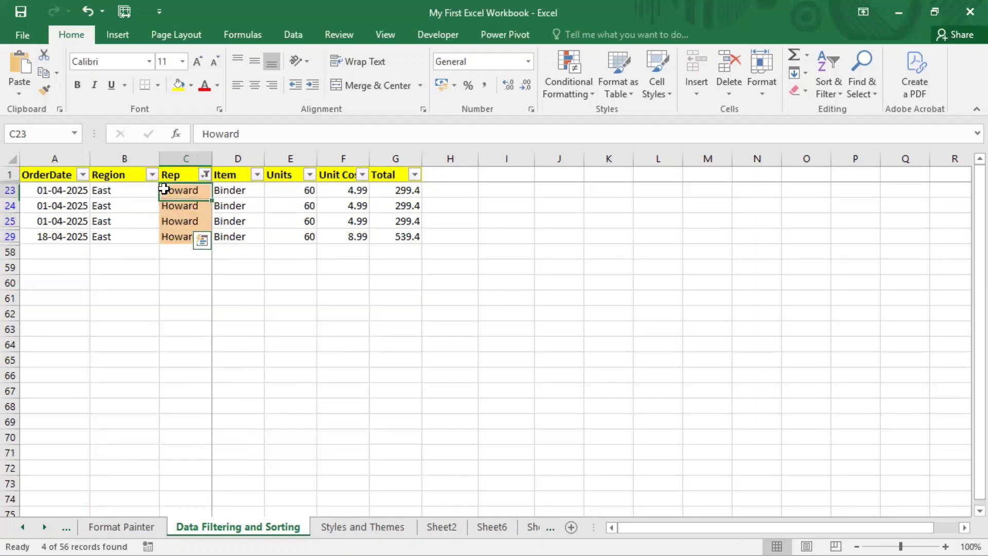
Change the Rep text filter to names that contain "on" and check the resulting names.
left_click(205, 174)
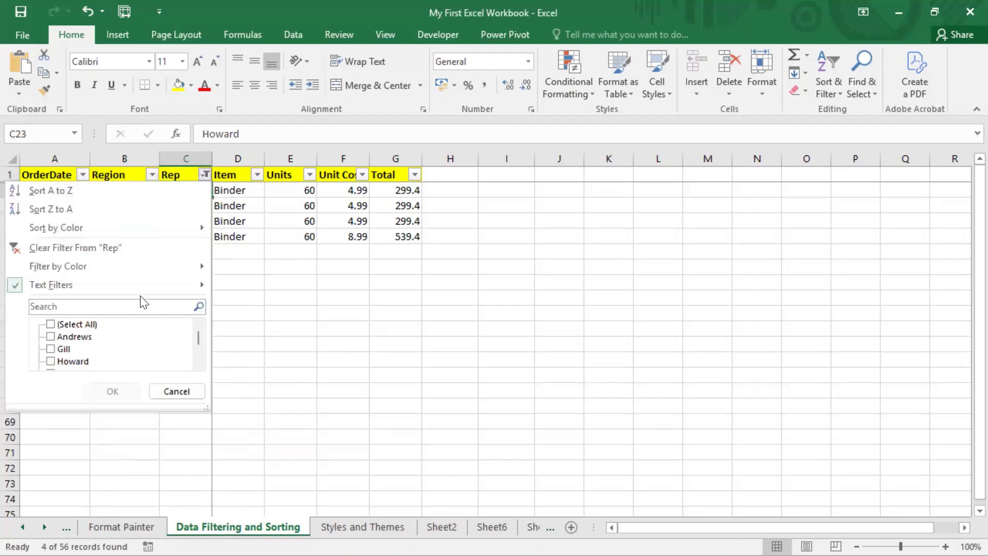
mouse_move(141, 289)
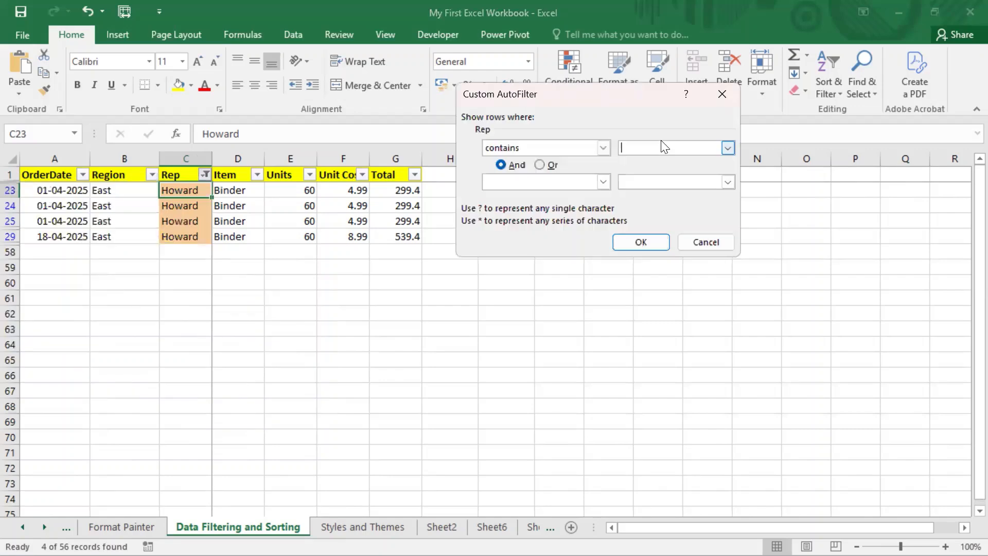
type("on")
left_click(641, 240)
left_click(170, 344)
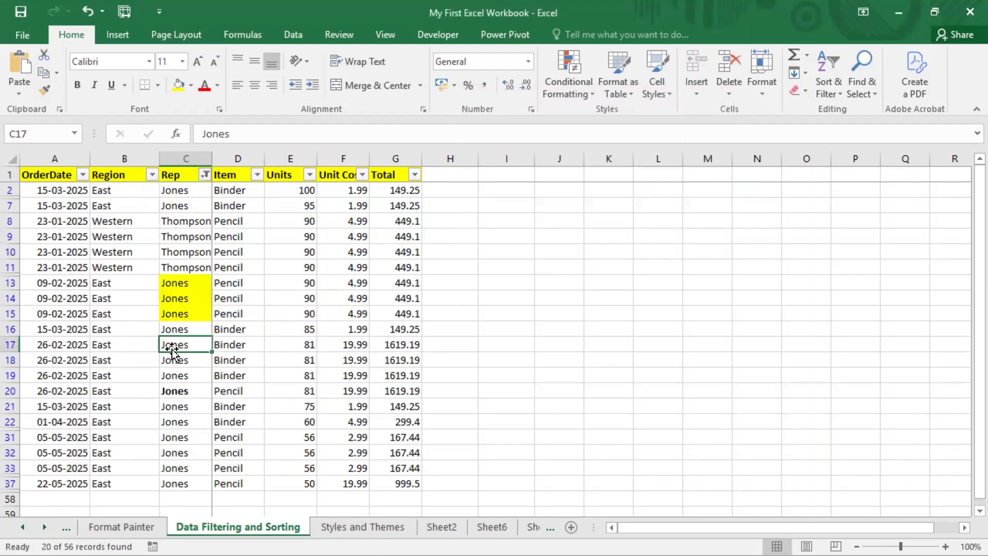
left_click(180, 288)
left_click(183, 250)
left_click(183, 193)
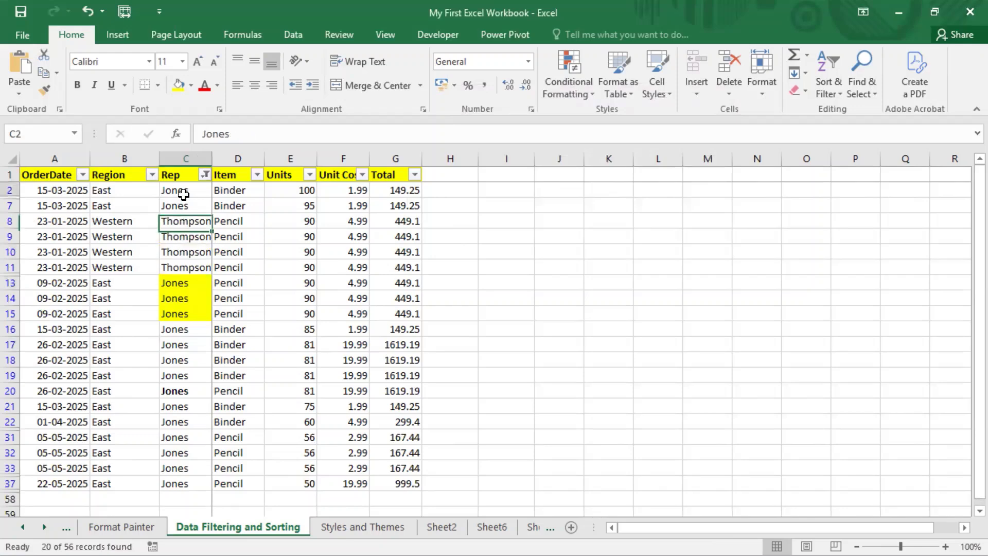
Change the Rep text filter to names that end with "s" and check the resulting names.
left_click(205, 174)
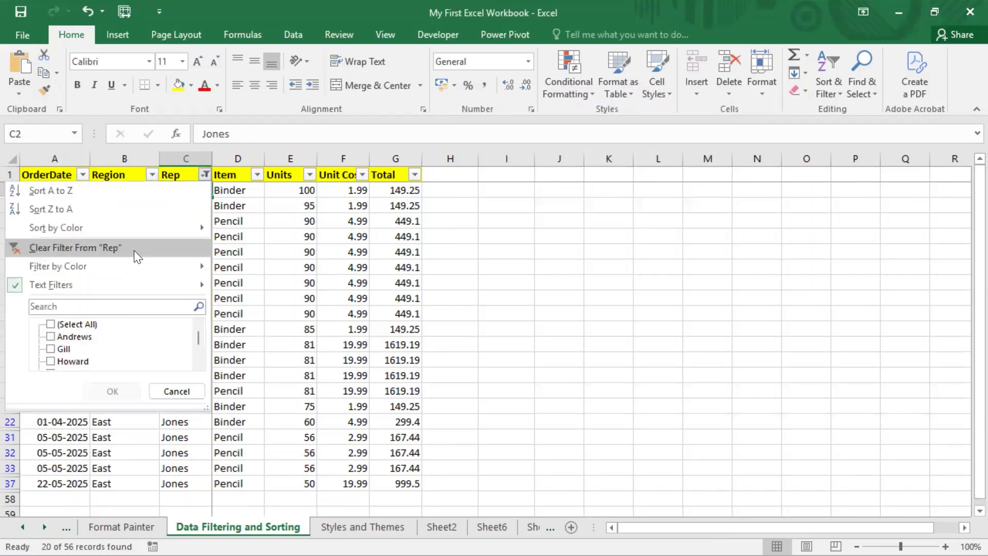
mouse_move(128, 281)
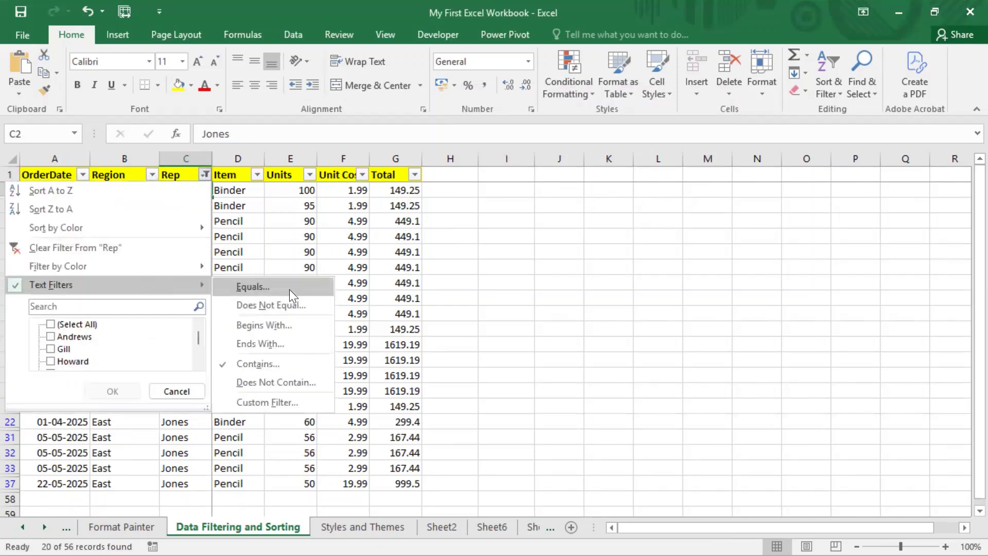
left_click(282, 345)
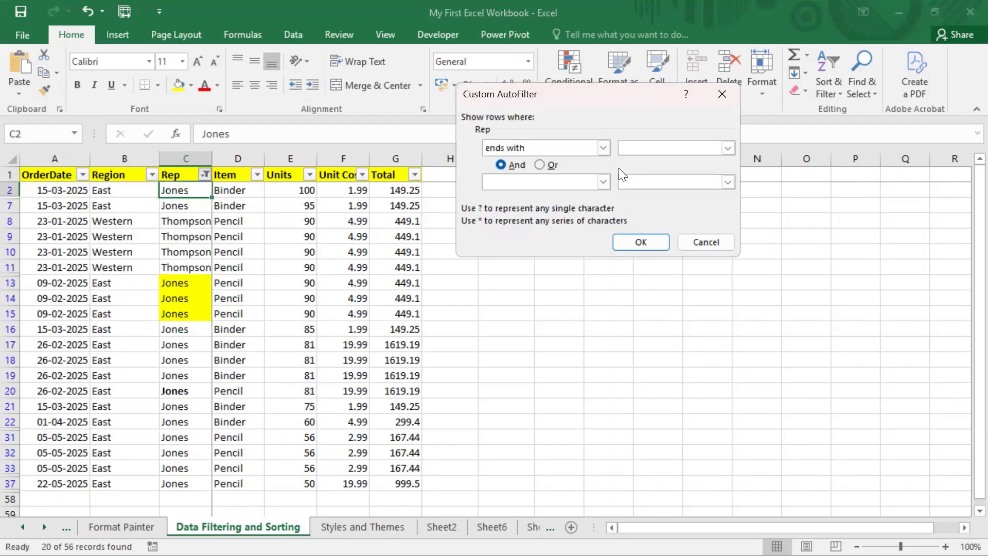
type("s")
left_click(641, 242)
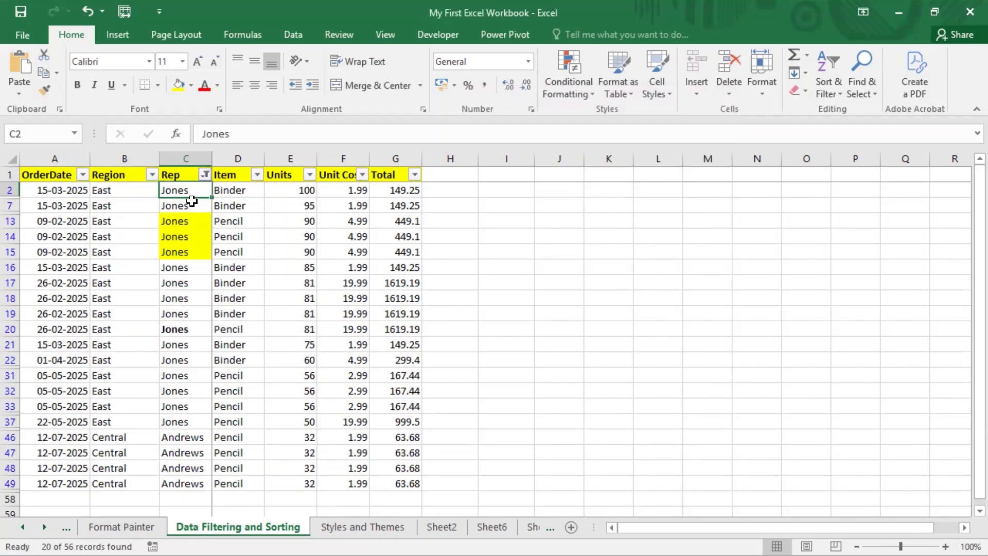
left_click_drag(186, 193, 183, 215)
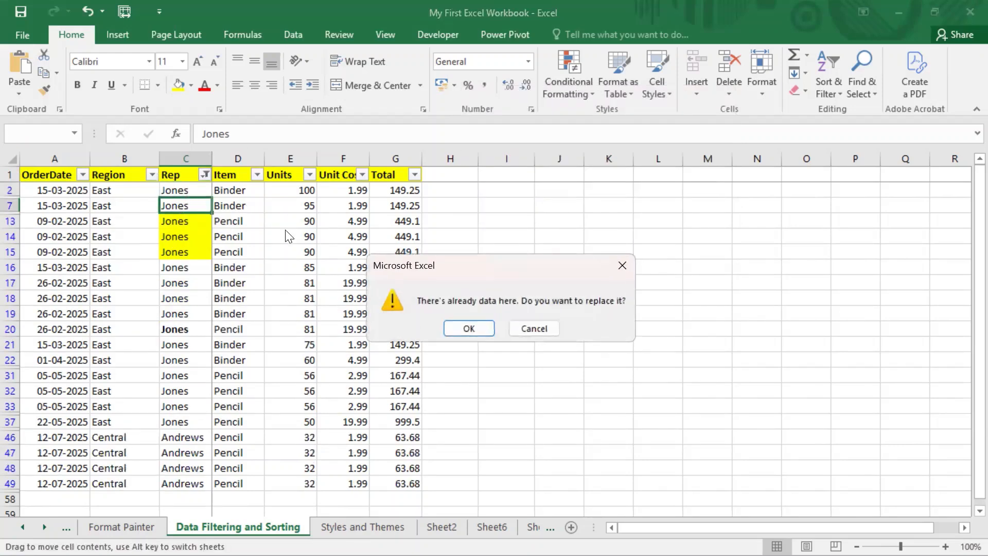
key("Escape")
Review the comparison operators offered in the custom filter for the Rep column, leaving the criterion as it is.
left_click(205, 175)
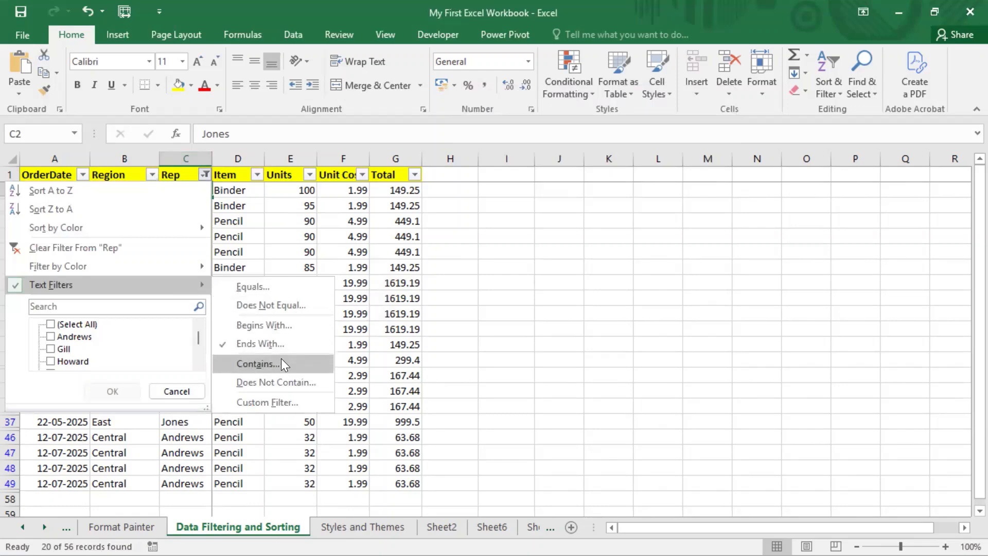
left_click(280, 404)
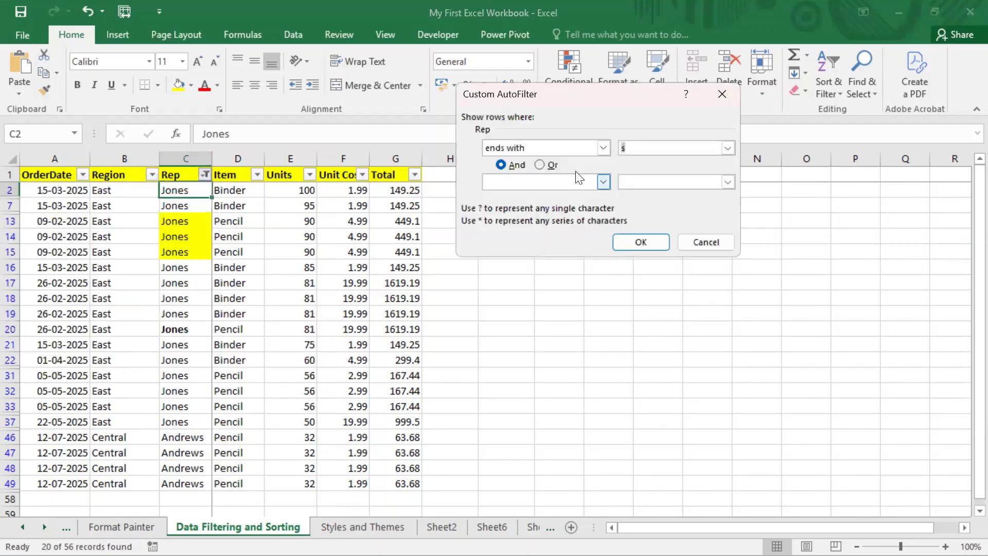
left_click(598, 149)
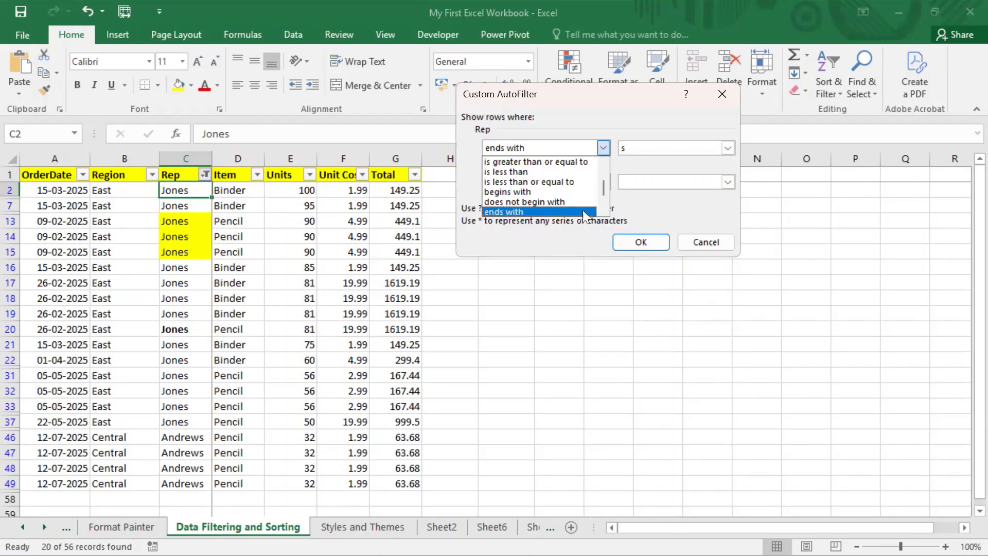
left_click_drag(606, 191, 604, 166)
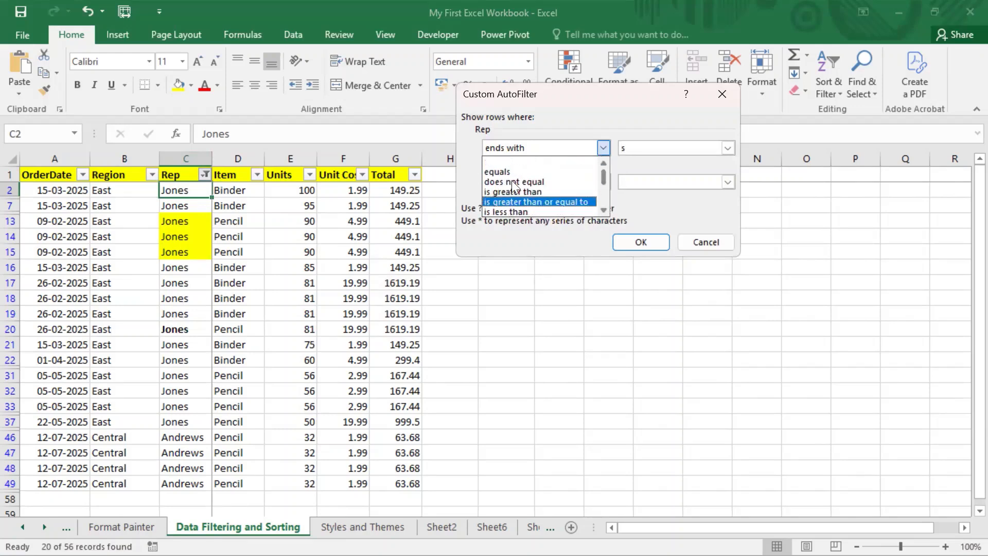
left_click(638, 201)
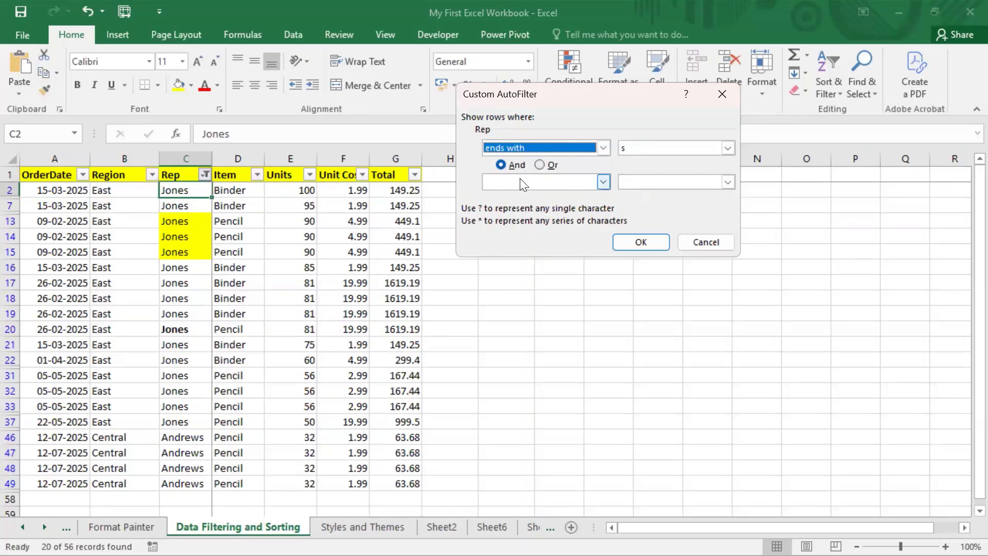
left_click(701, 238)
left_click(178, 237)
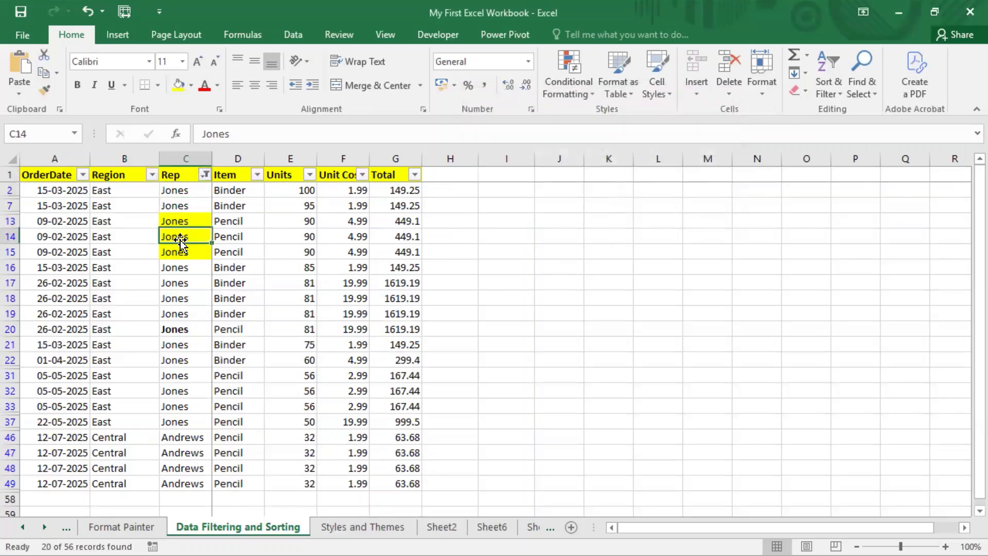
Remove the Rep filter by selecting all of its values again.
left_click(204, 175)
left_click(64, 324)
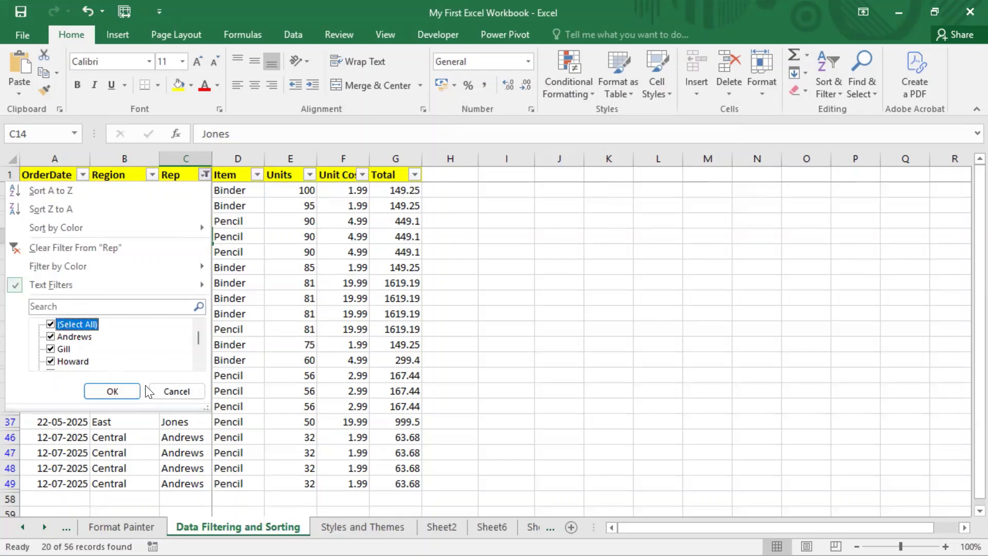
left_click(113, 391)
left_click(339, 204)
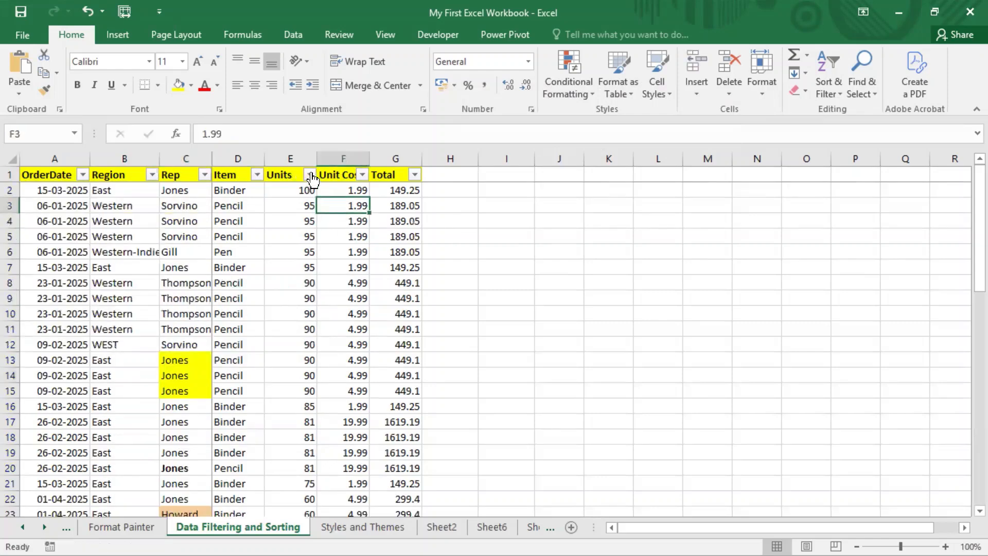
Filter the Units column with a number filter for values greater than or equal to 50.
left_click(309, 175)
mouse_move(180, 291)
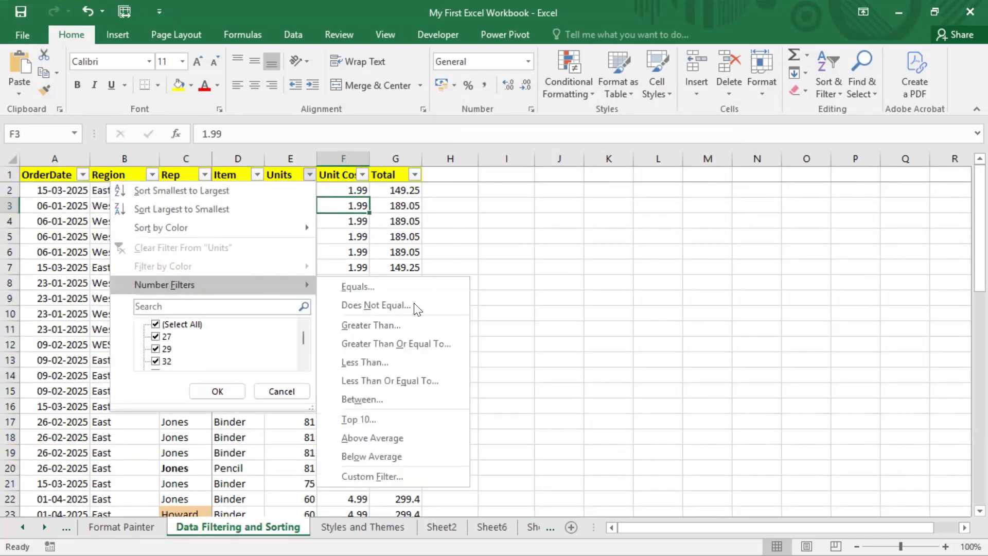
left_click(387, 344)
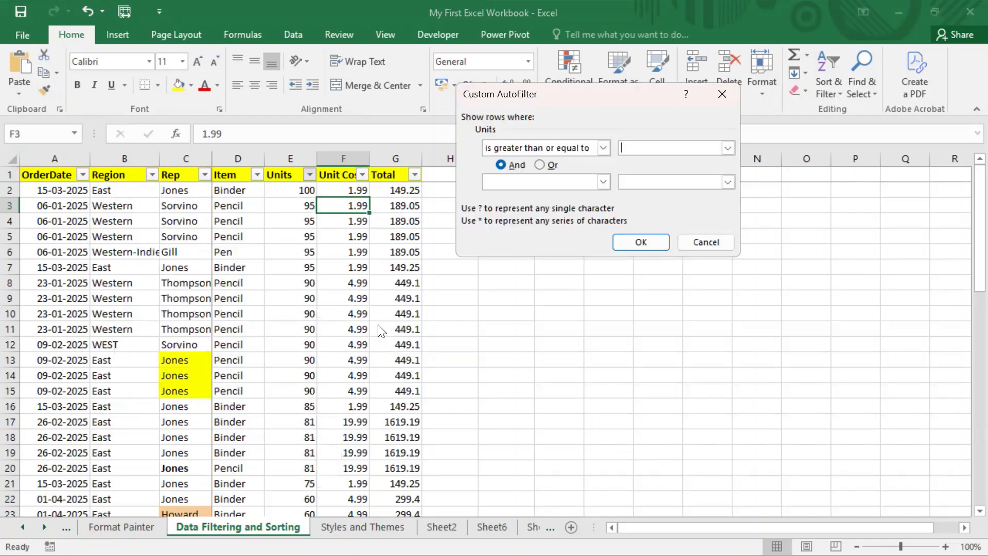
left_click(622, 151)
left_click(622, 151)
type("50")
key("Return")
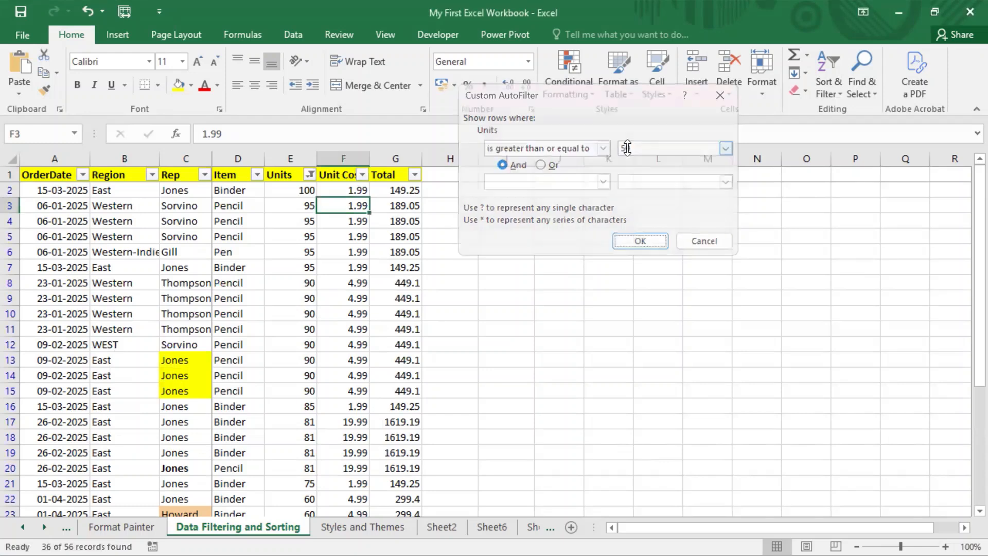
Highlight the filtered Units values down to the last data row to check them against the criterion.
left_click(329, 236)
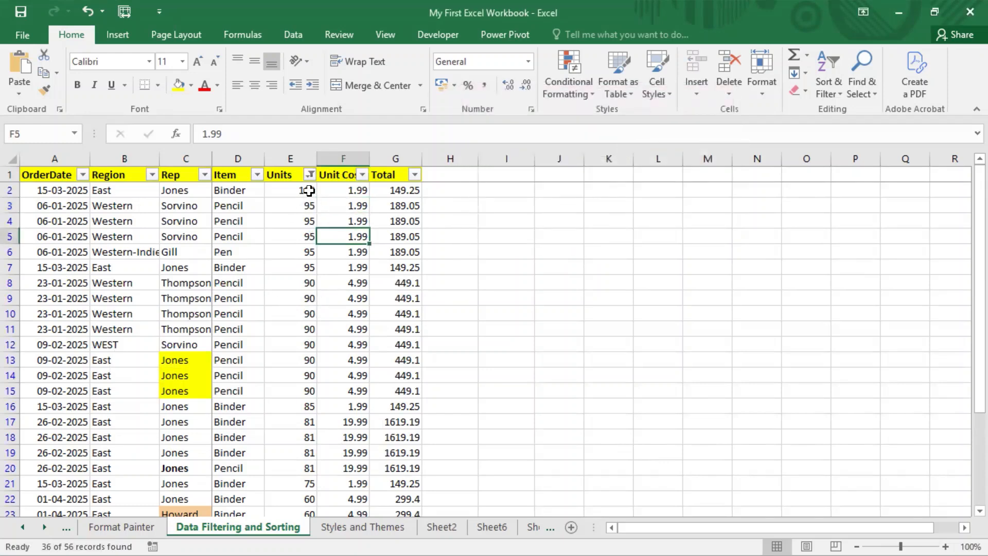
left_click_drag(309, 190, 304, 438)
scroll(298, 446, "down", 1)
scroll(299, 446, "down", 9)
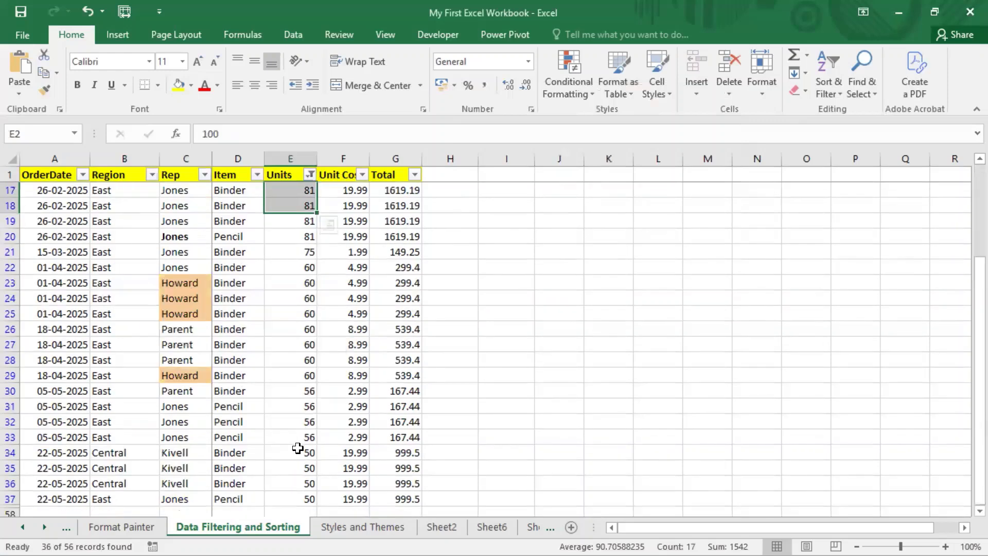
scroll(296, 448, "up", 5)
left_click_drag(293, 191, 286, 404)
scroll(287, 404, "down", 5)
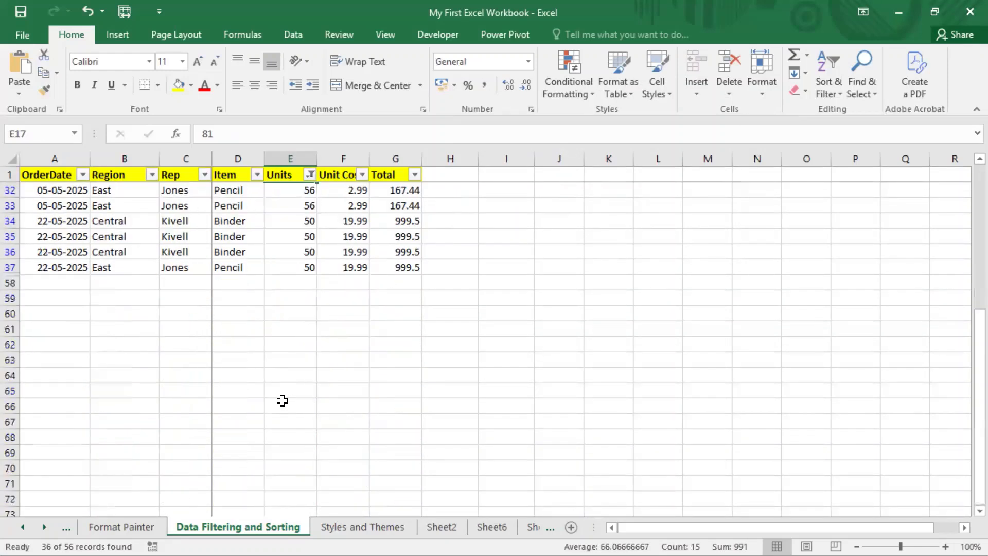
left_click(289, 263, "shift")
Replace the Units filter with a Top 10 filter for top items, adjusting the number of items.
left_click(310, 175)
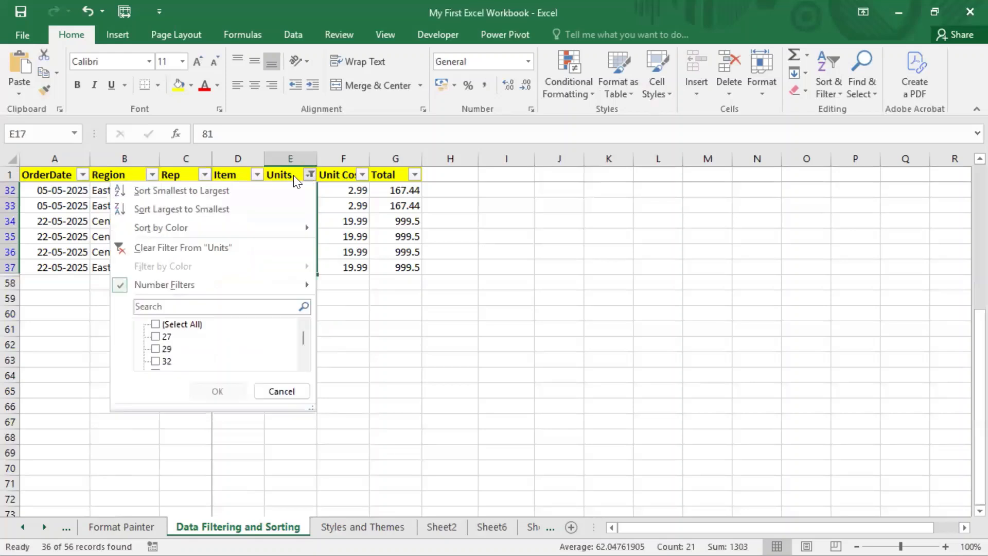
mouse_move(207, 291)
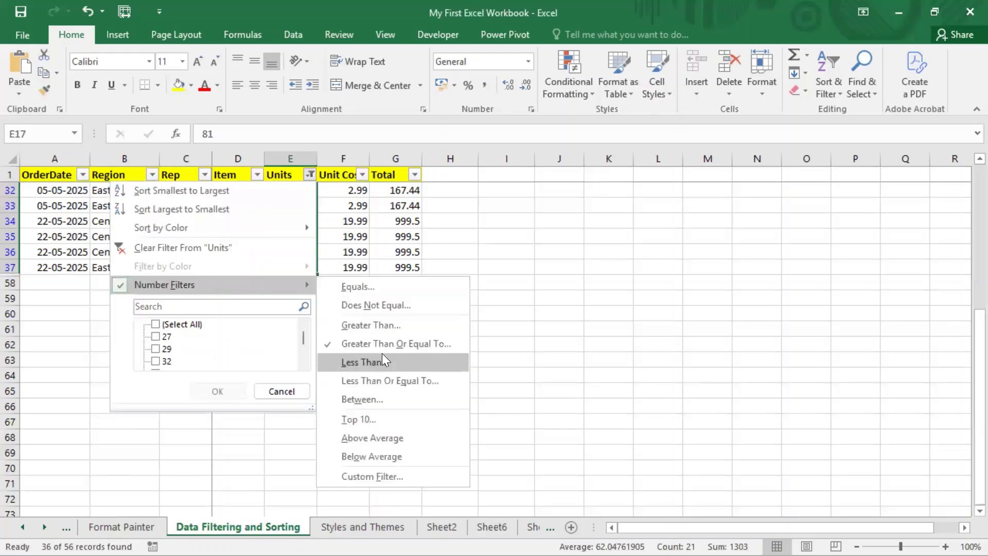
left_click(374, 417)
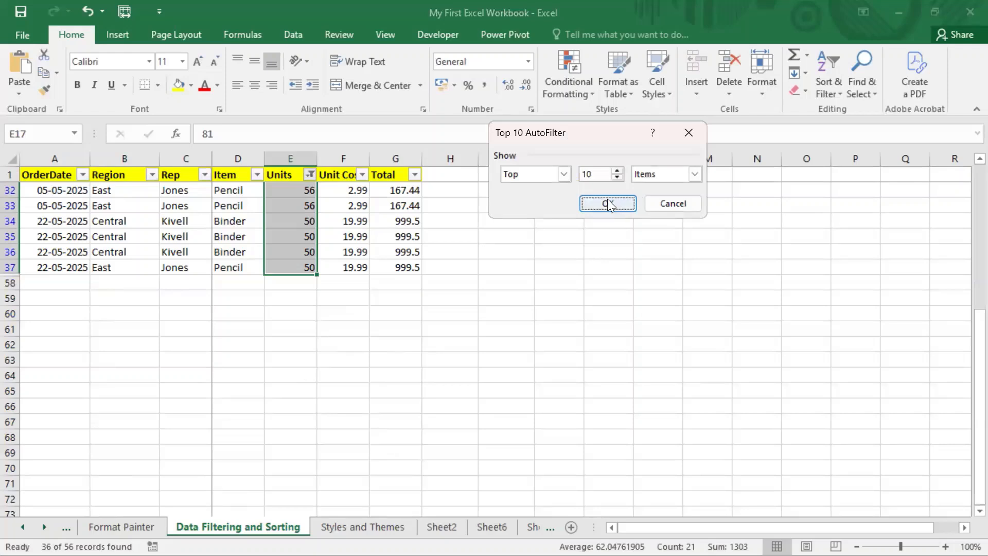
left_click(616, 172)
left_click(602, 201)
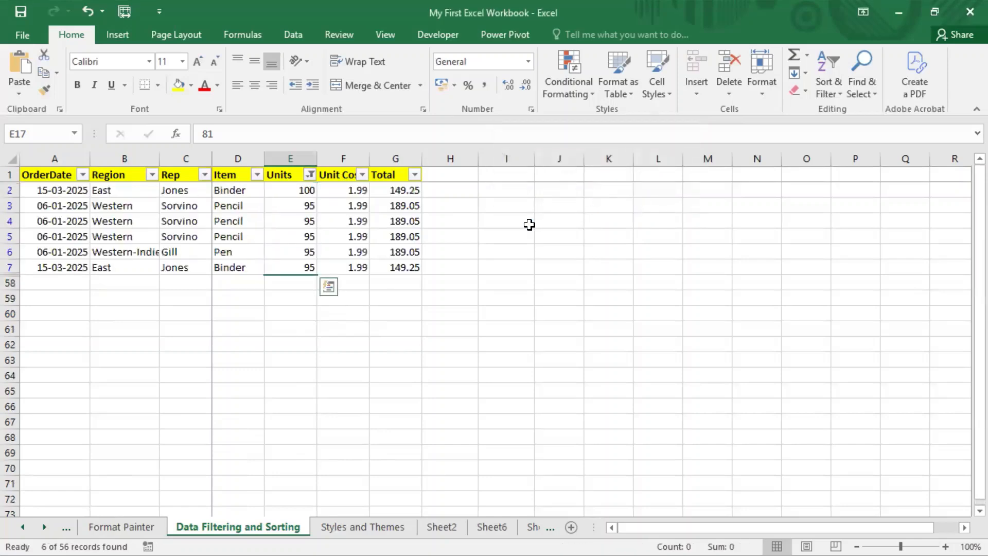
Highlight the filtered Units values to examine repeated quantities, and review the number filter options for the column.
left_click_drag(305, 192, 290, 267)
left_click(295, 315)
left_click_drag(304, 206, 297, 268)
left_click(290, 300)
left_click_drag(298, 207, 293, 273)
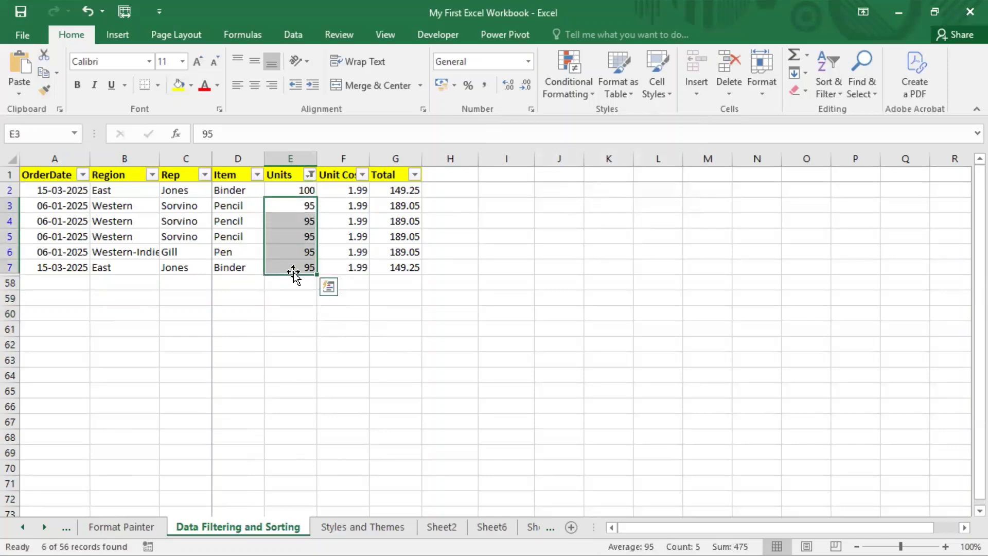
left_click(292, 344)
left_click(309, 174)
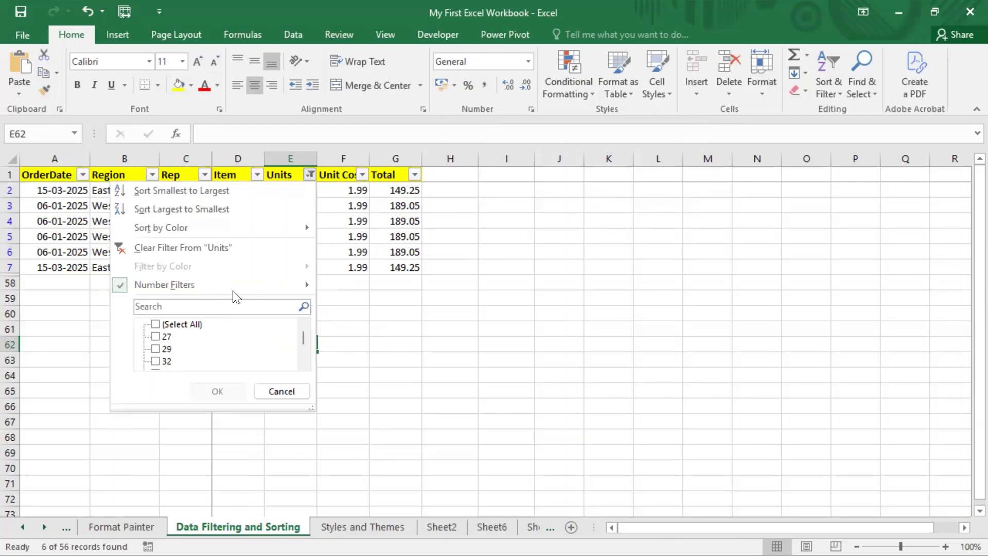
mouse_move(234, 285)
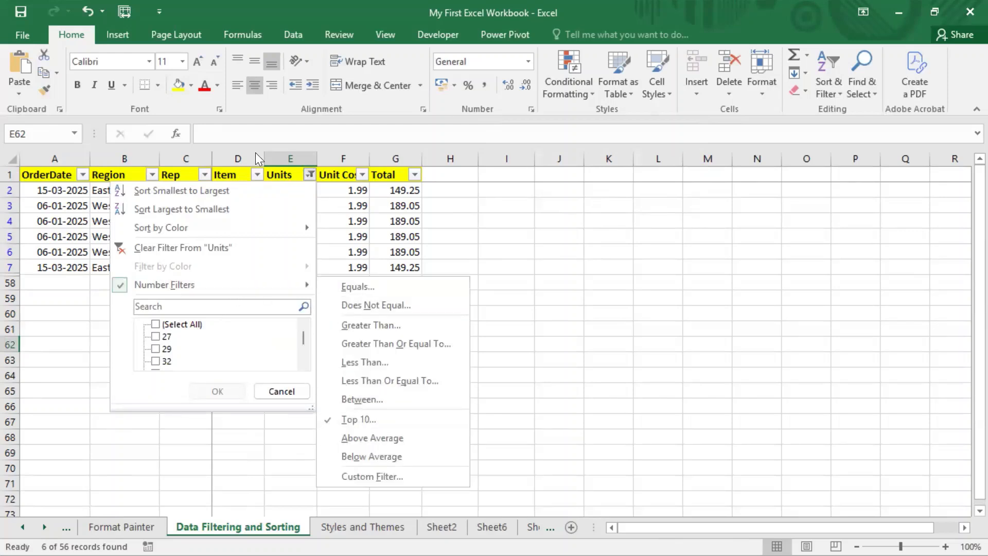
left_click(278, 173)
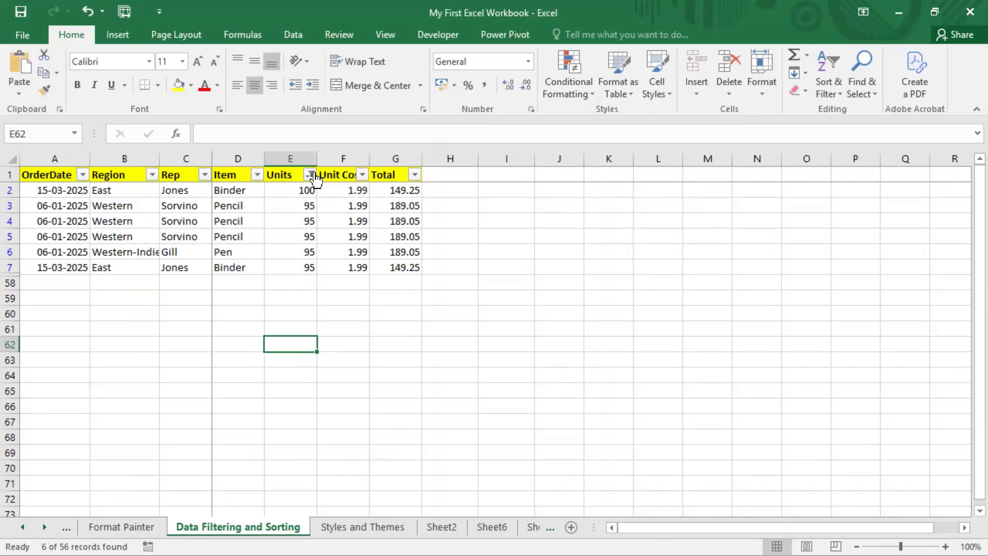
Remove the Units filter by selecting all of its values again.
left_click(309, 175)
left_click(173, 323)
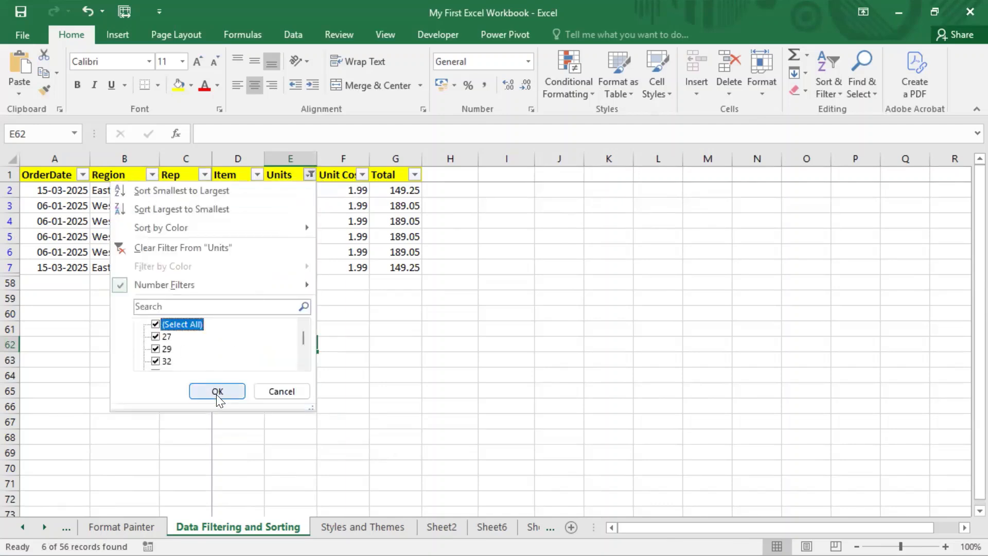
left_click(216, 392)
Calculate the average of the whole Units column in cell I1 with =AVERAGE(E:E) and check the formula.
left_click_drag(470, 175, 506, 178)
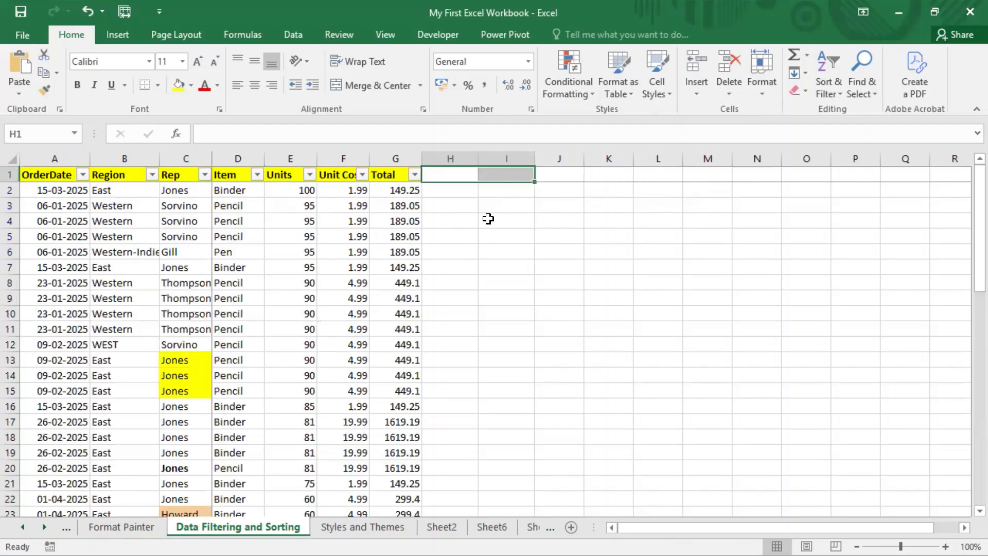
left_click(511, 178)
type("=av")
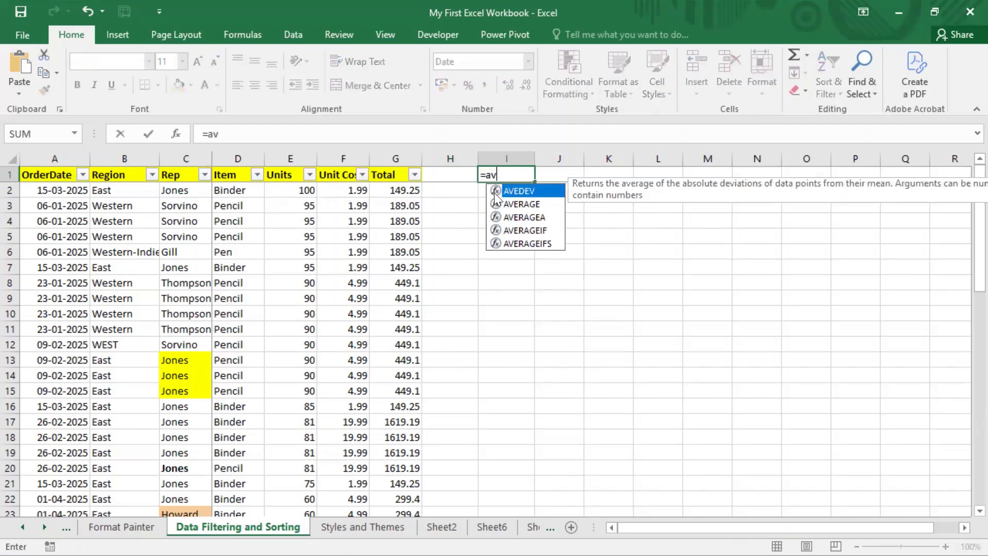
left_click(521, 205)
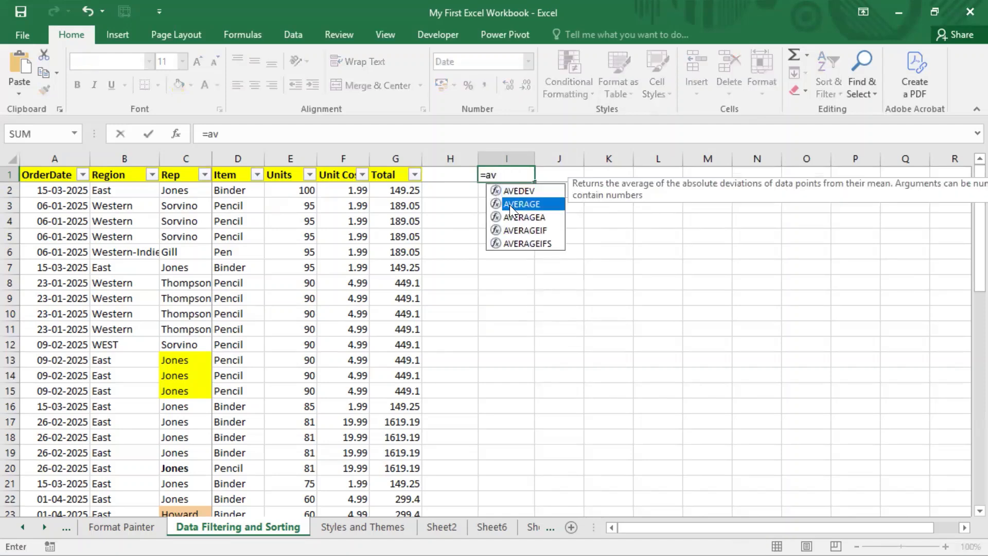
key("Tab")
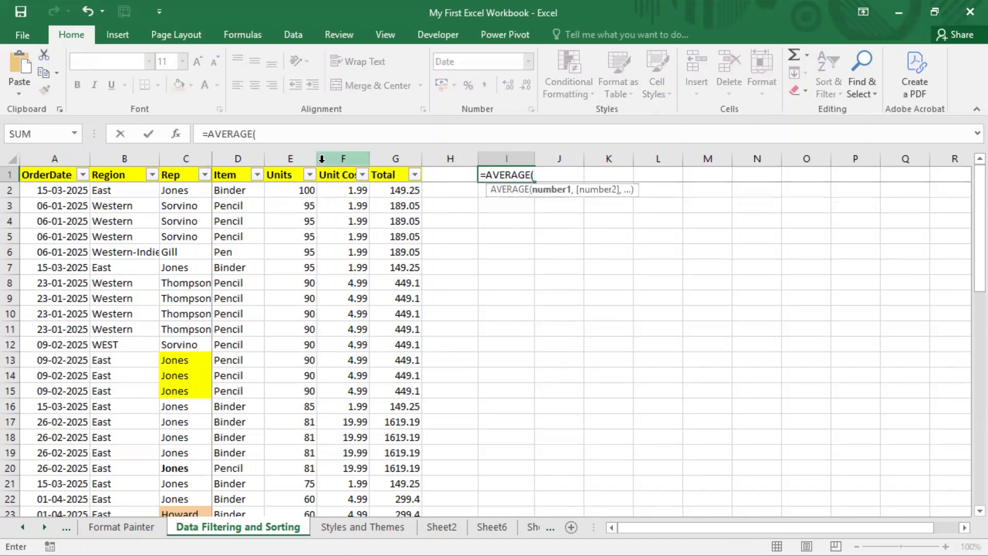
left_click(294, 158)
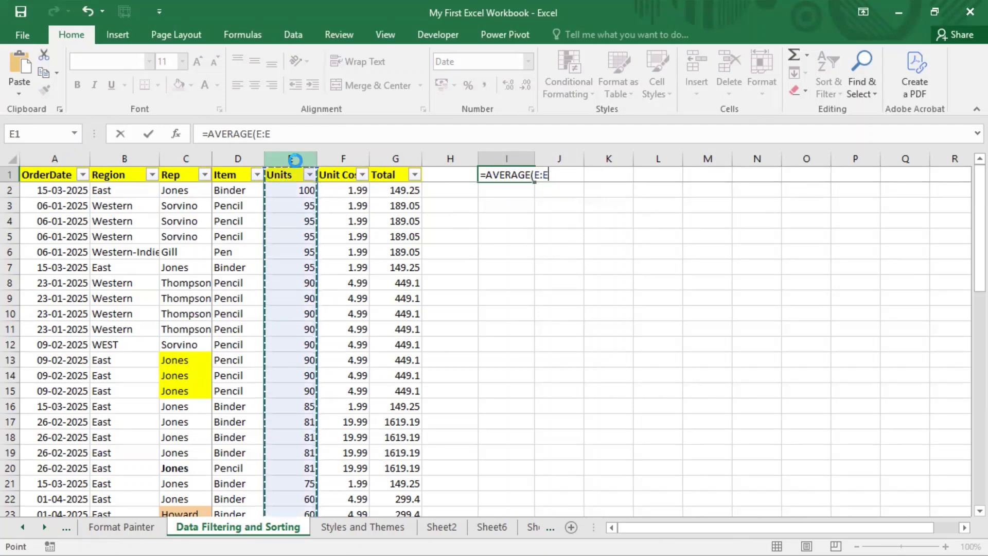
key("Return")
double_click(507, 175)
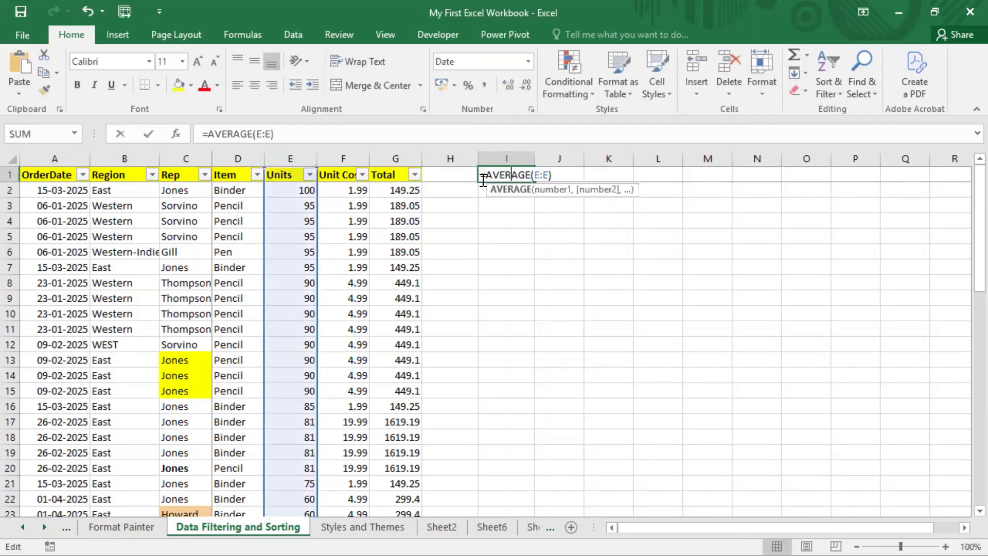
key("Escape")
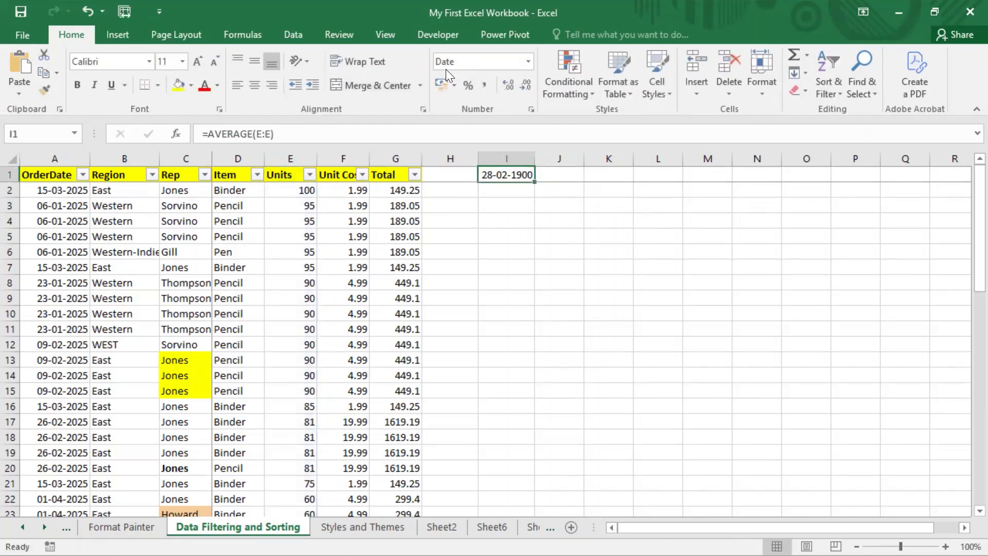
Format the average in cell I1 as Number.
left_click(527, 62)
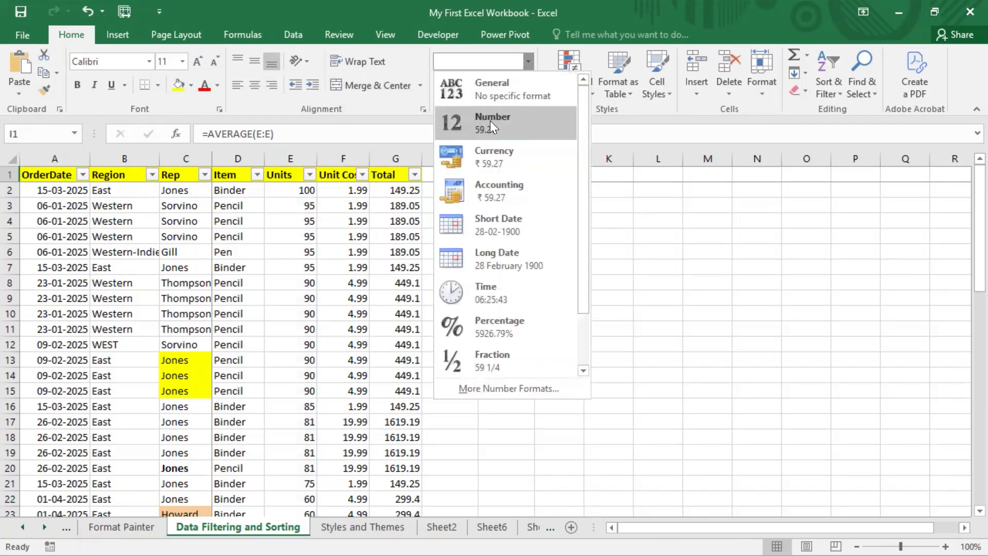
left_click(490, 120)
left_click(540, 205)
left_click(515, 174)
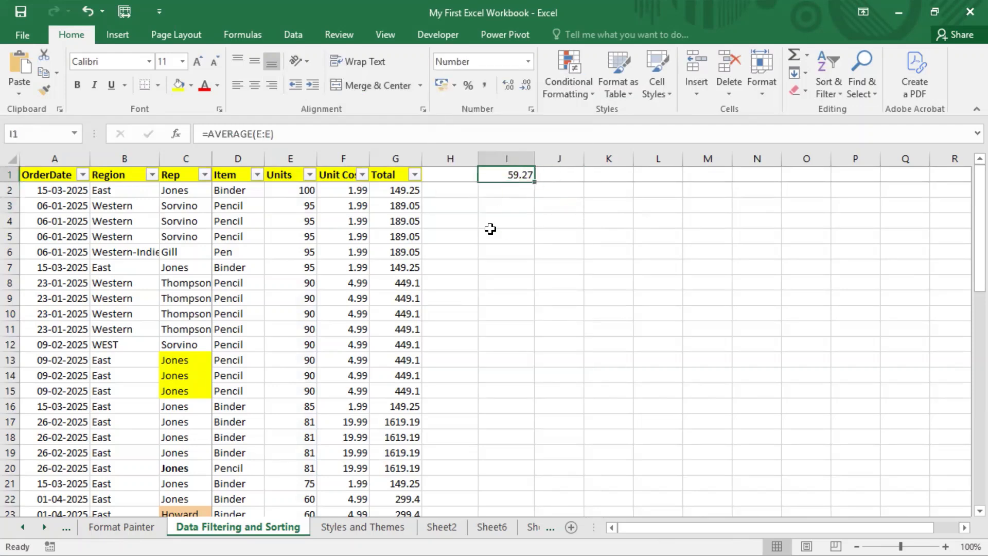
Filter the Units column to below-average values and highlight some of the filtered quantities to examine them.
left_click(304, 192)
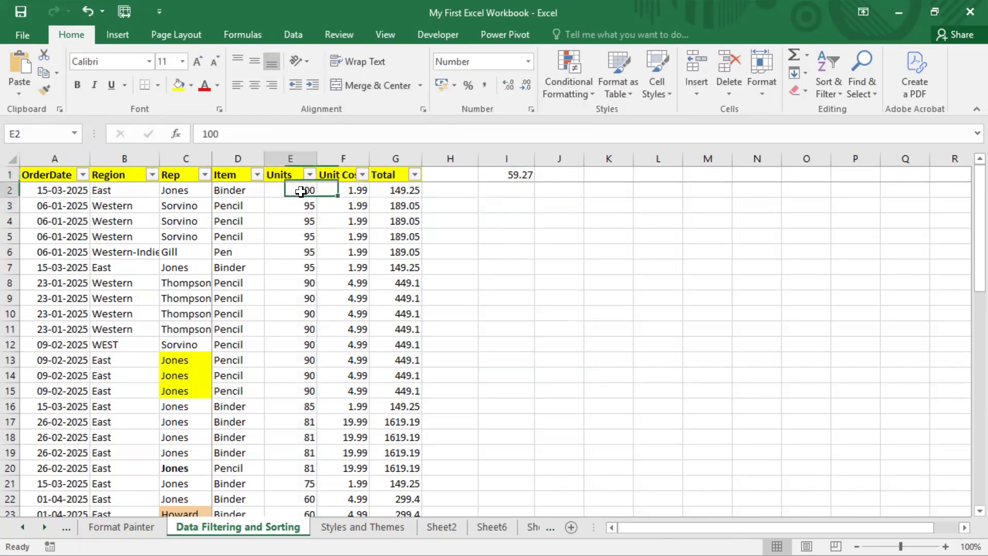
left_click(310, 175)
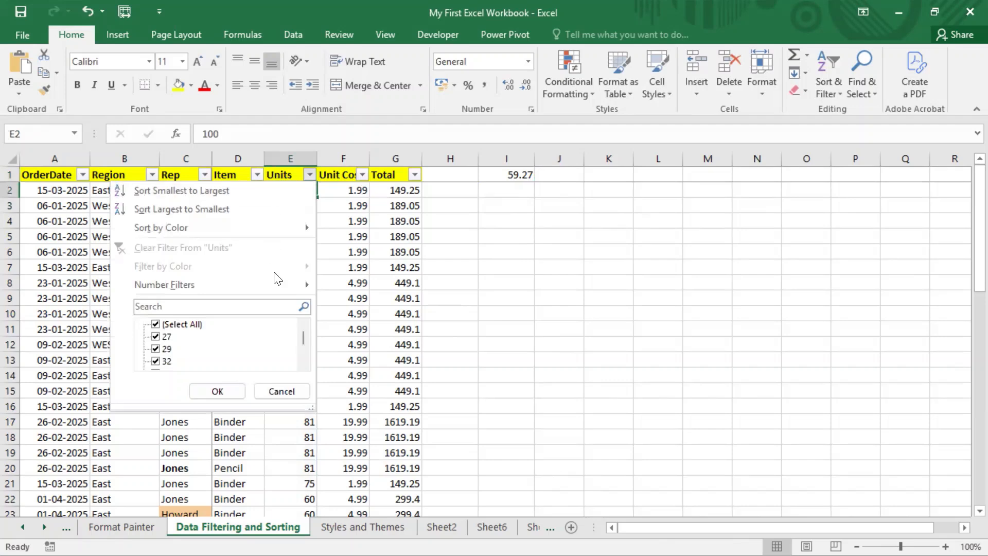
mouse_move(272, 281)
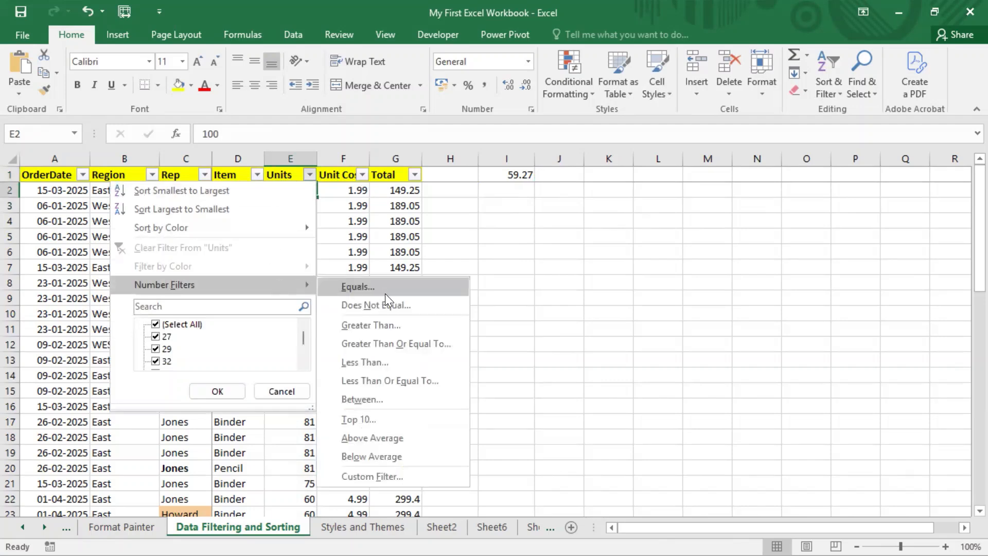
left_click(402, 457)
left_click(295, 279)
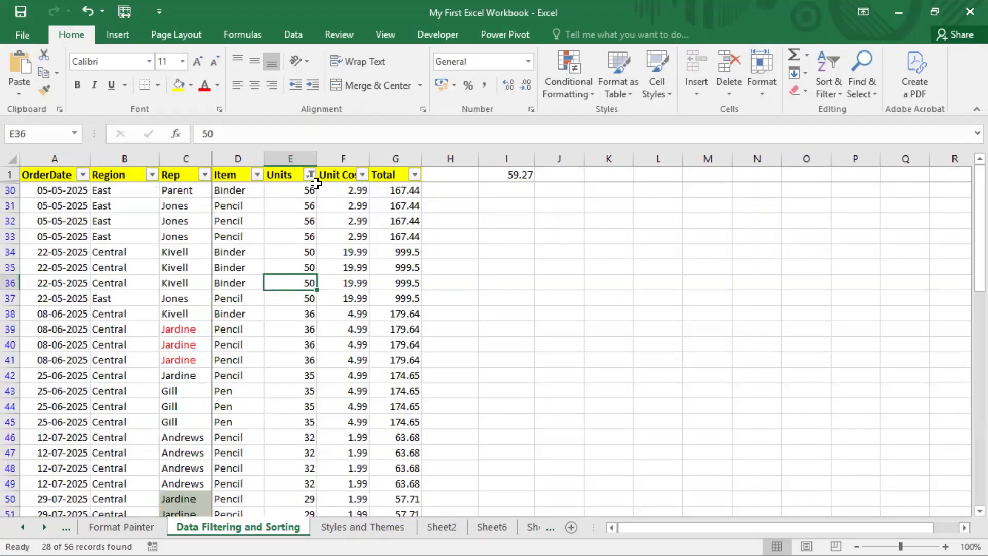
scroll(276, 315, "down", 3)
scroll(275, 316, "up", 3)
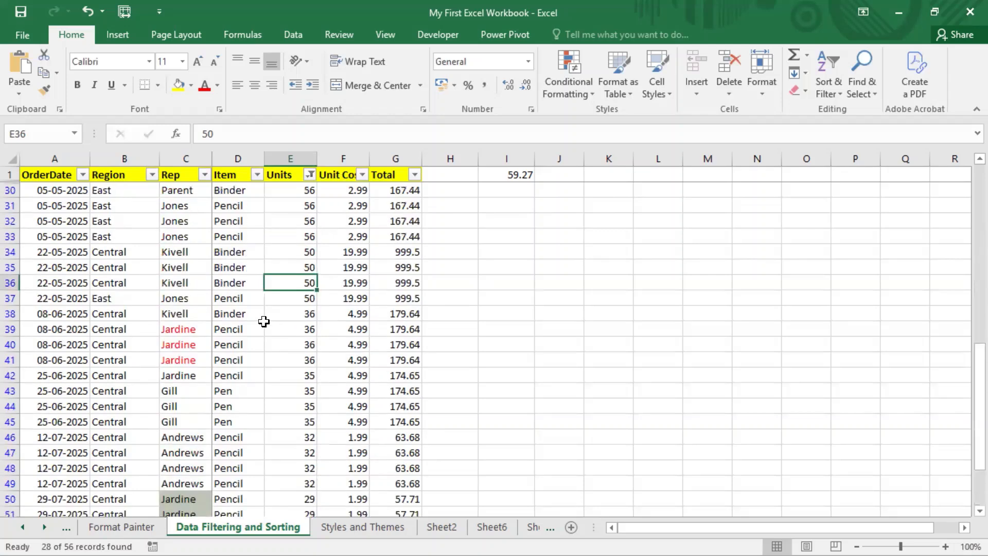
left_click_drag(278, 189, 294, 406)
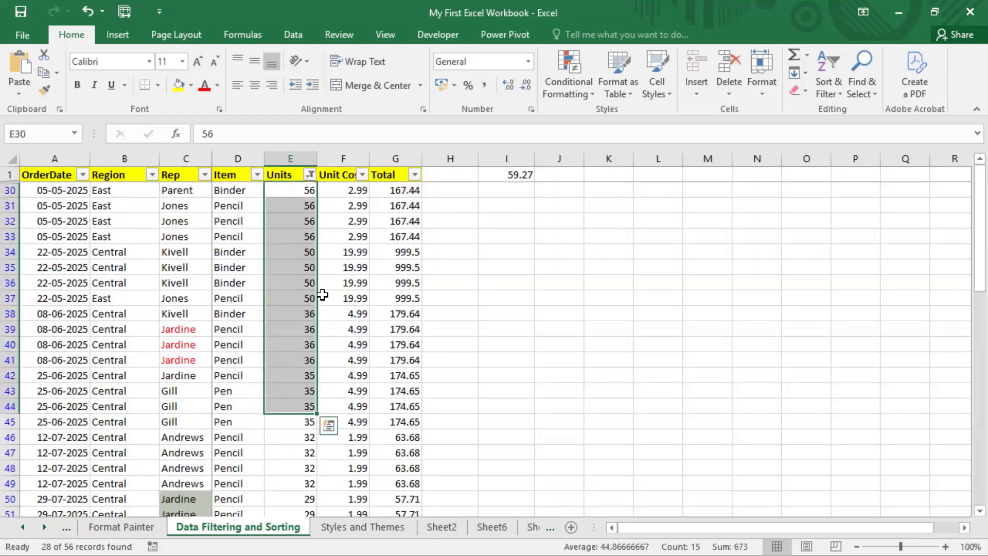
Delete the average formula from cell I1.
left_click(309, 174)
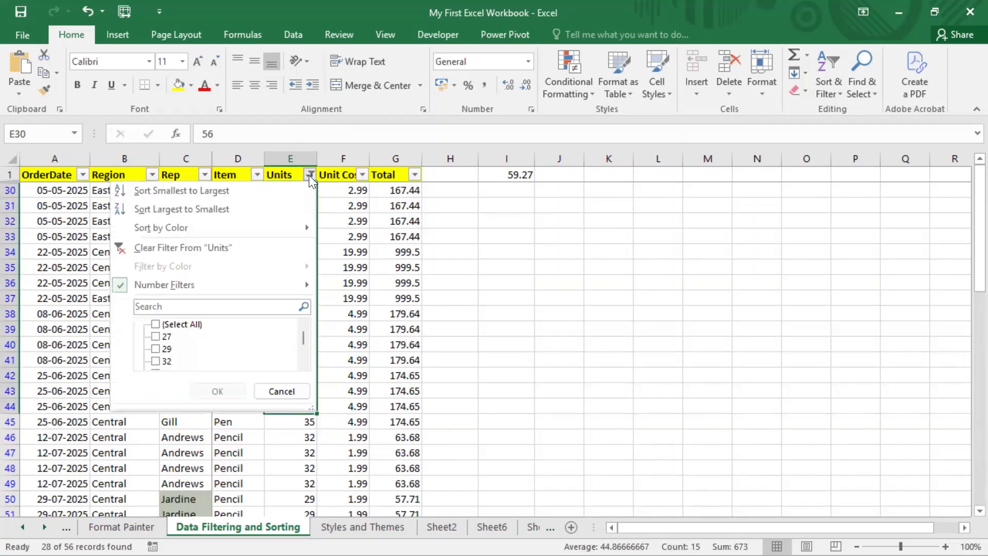
left_click(522, 172)
left_click(523, 172)
key("Delete")
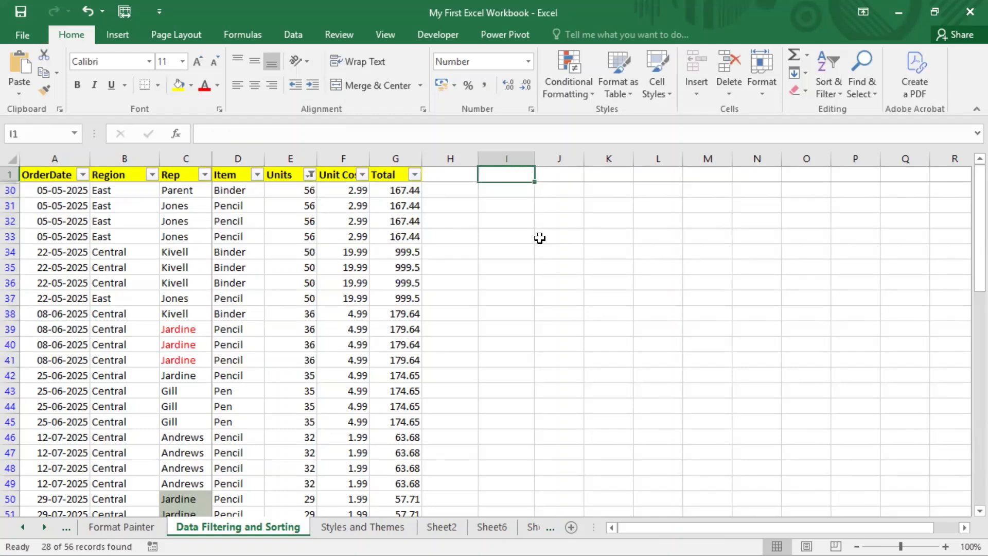
Review the comparison operators of the custom filter for Units without applying one, and check the column's number filter options.
left_click(304, 269)
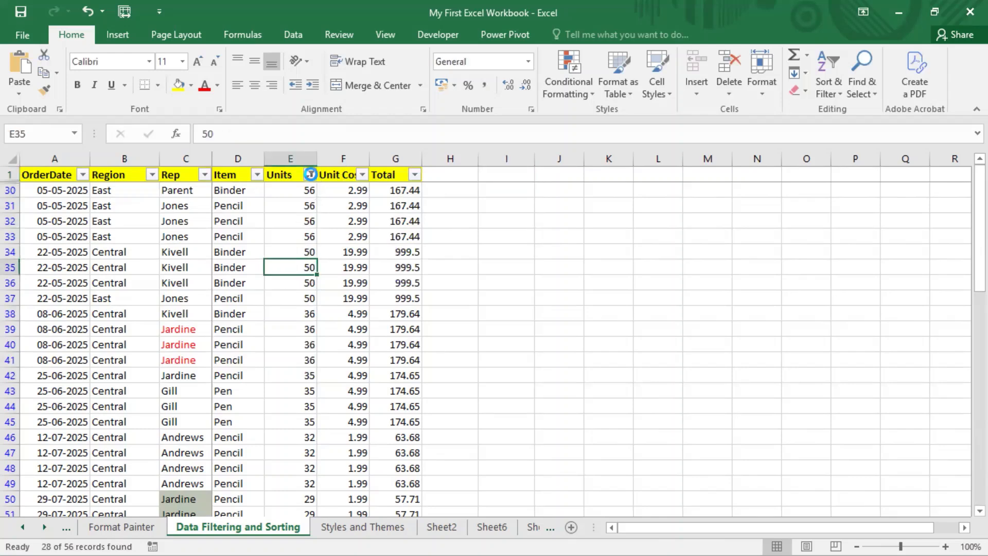
left_click(310, 174)
mouse_move(284, 285)
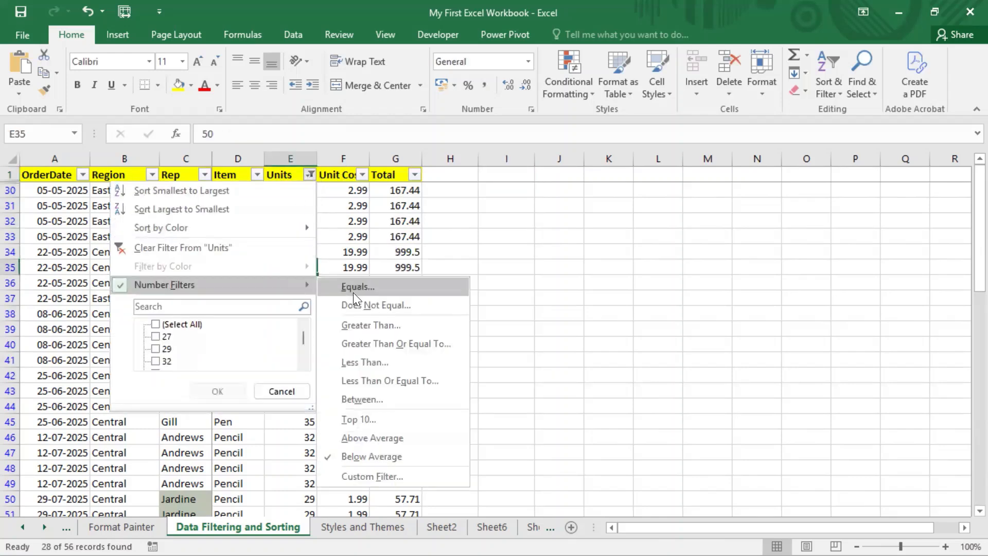
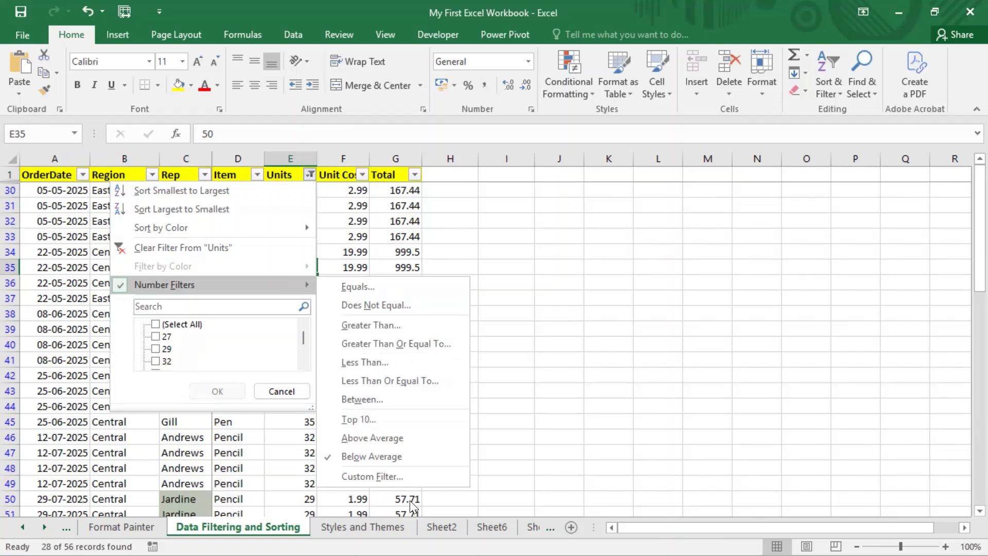
left_click(408, 477)
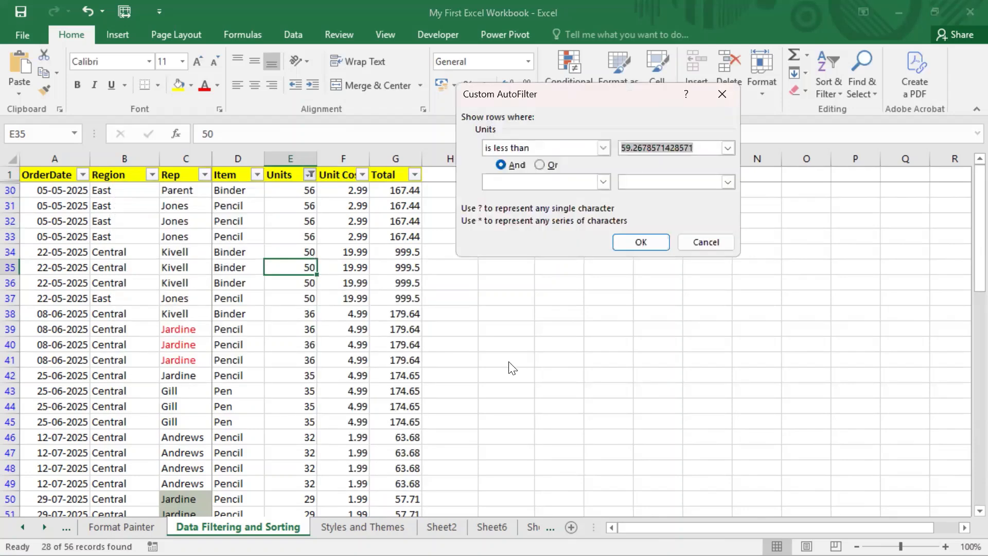
left_click(579, 150)
scroll(592, 178, "down", 1)
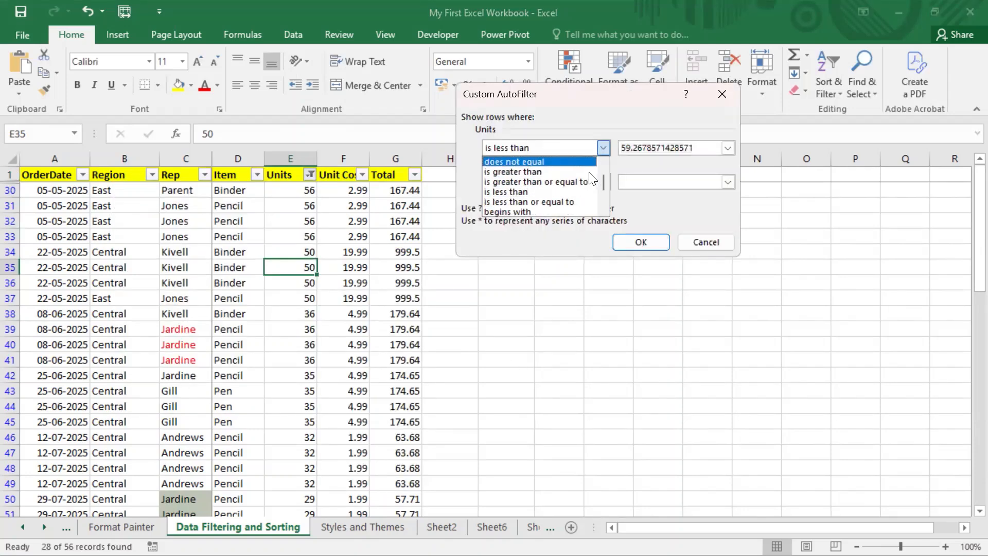
left_click(710, 241)
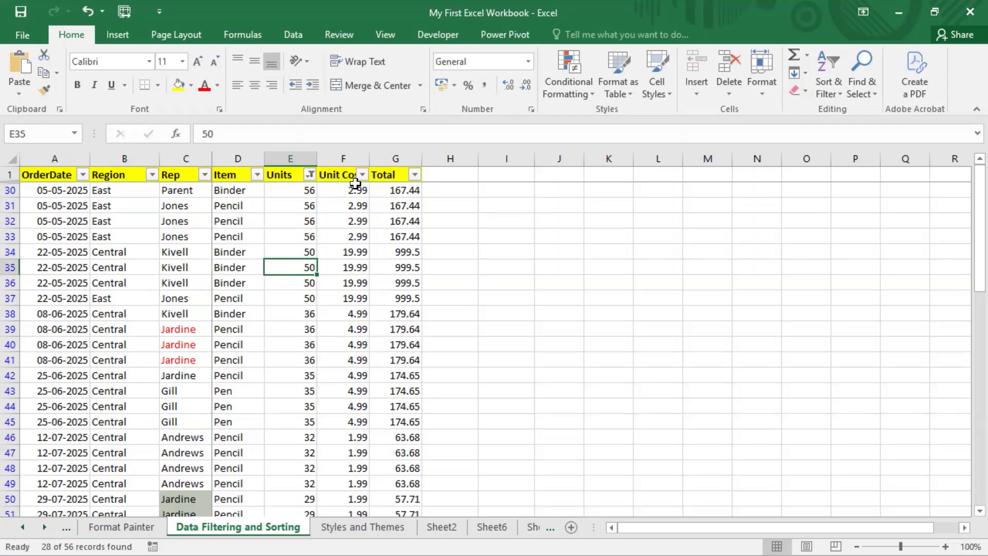
left_click(310, 175)
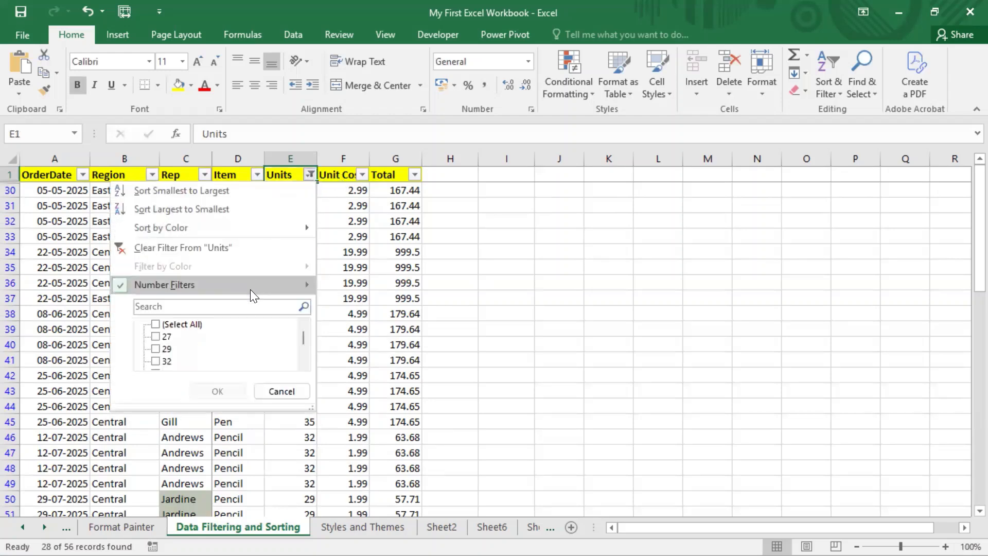
mouse_move(250, 289)
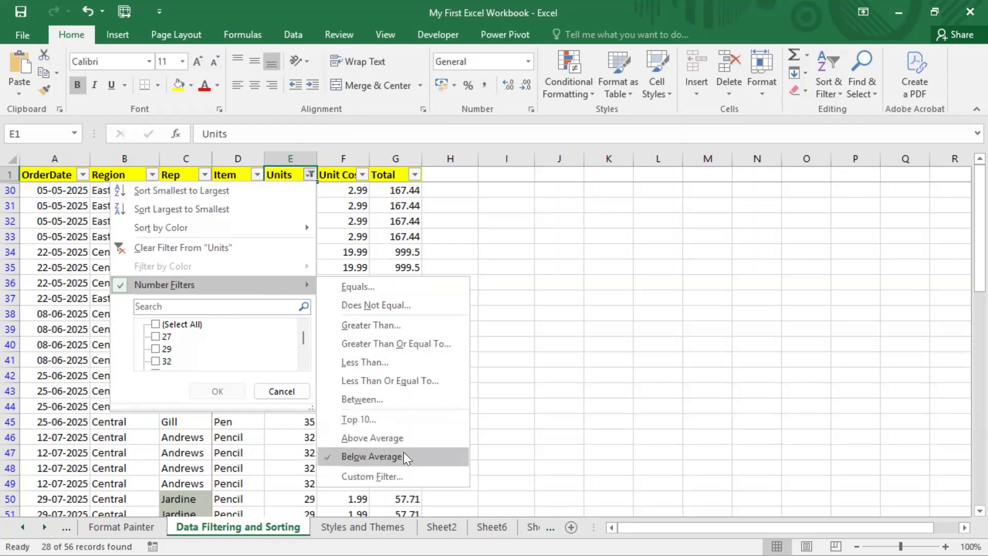
left_click(678, 484)
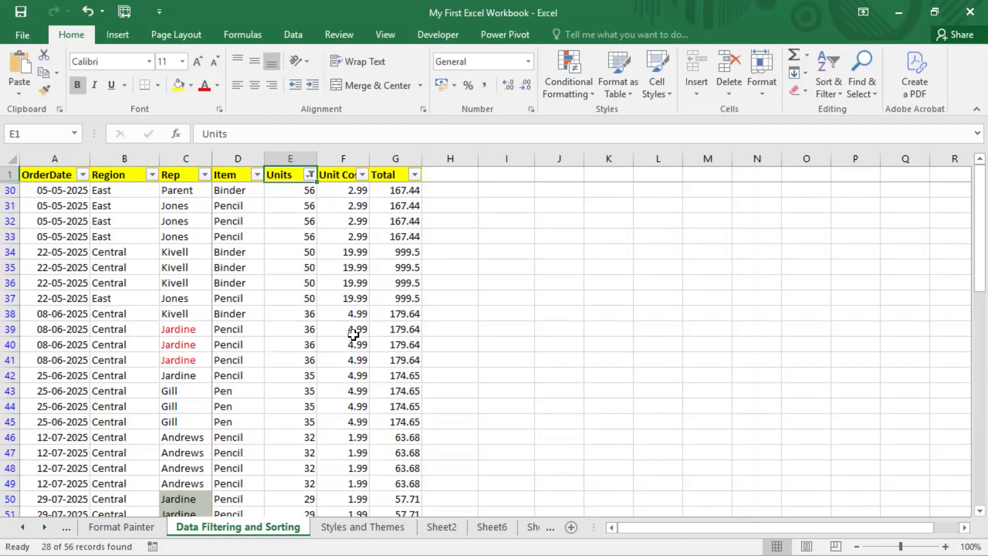
Clear the below-average filter from Units by selecting all values.
left_click(310, 175)
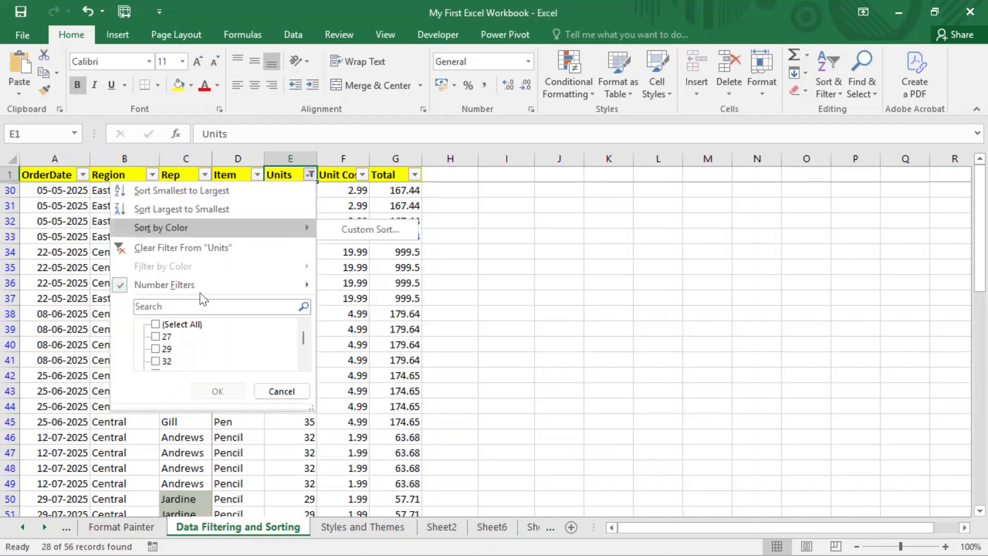
left_click(163, 324)
left_click(217, 390)
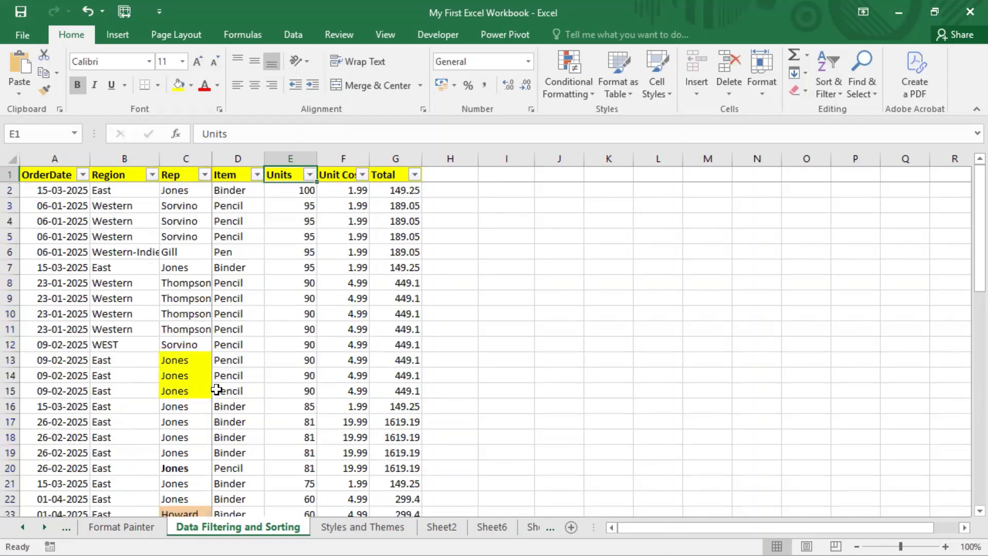
Color the text of the Rep cells C3:C5 red.
left_click(183, 206)
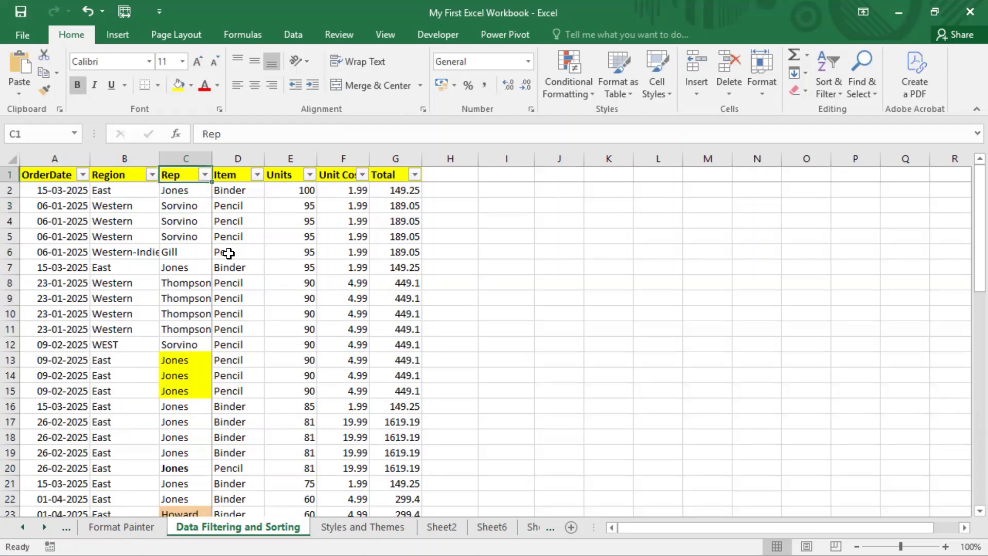
key("Up")
key("Down")
key("Down")
key("Up")
key("shift+Down")
key("shift+Down")
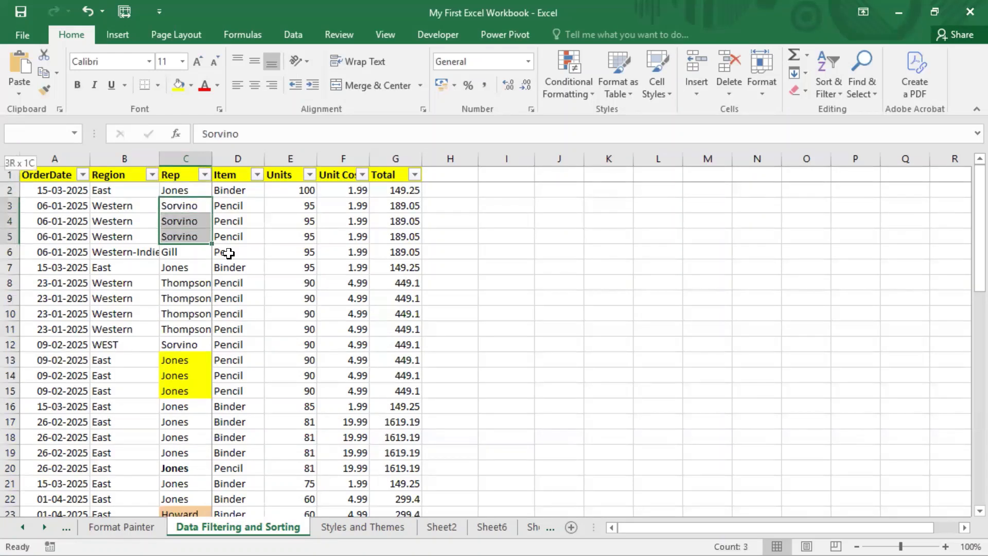
left_click(205, 88)
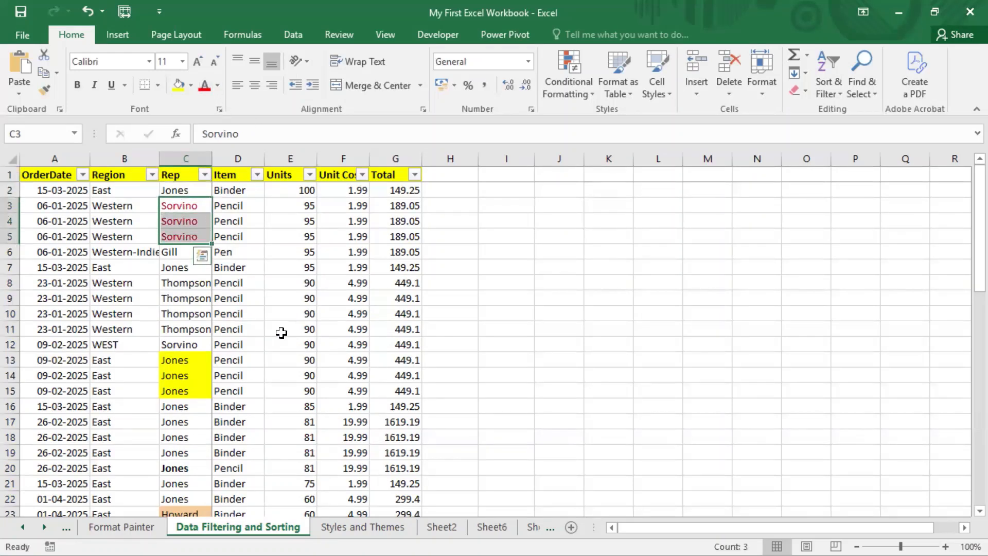
left_click(282, 329)
key("Up")
key("Up")
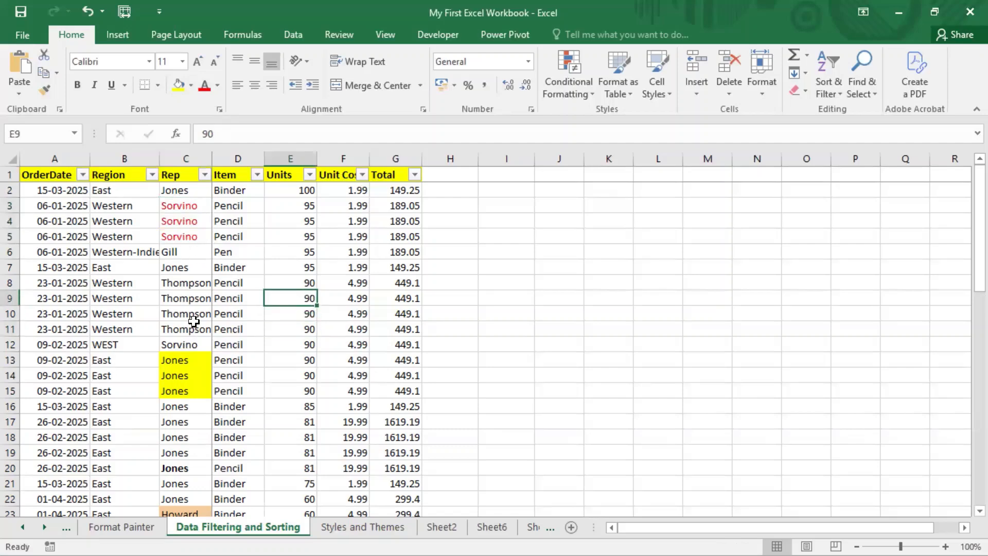
Look through the whole Rep column for cells with colored text or a colored fill.
scroll(188, 314, "down", 13)
scroll(186, 308, "down", 3)
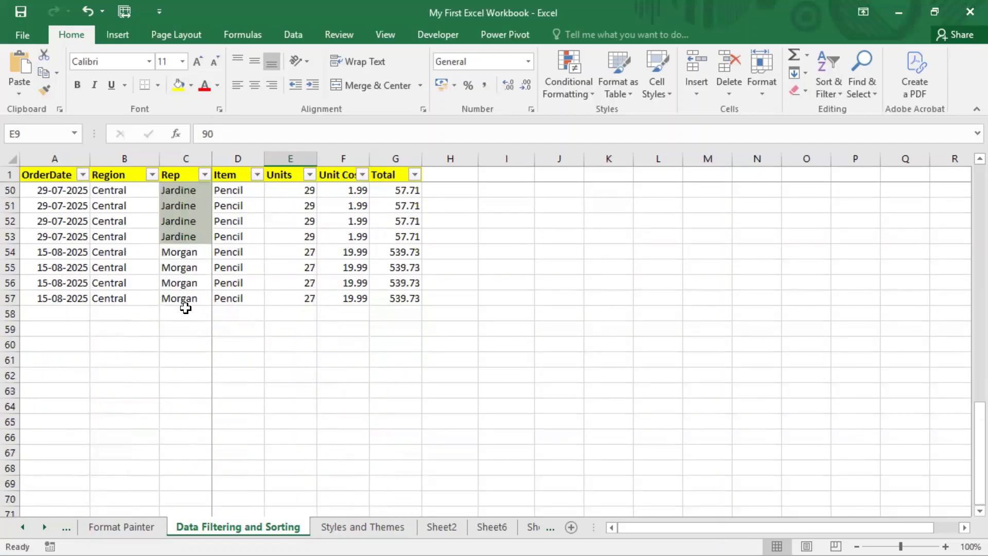
scroll(186, 308, "up", 11)
scroll(185, 309, "up", 5)
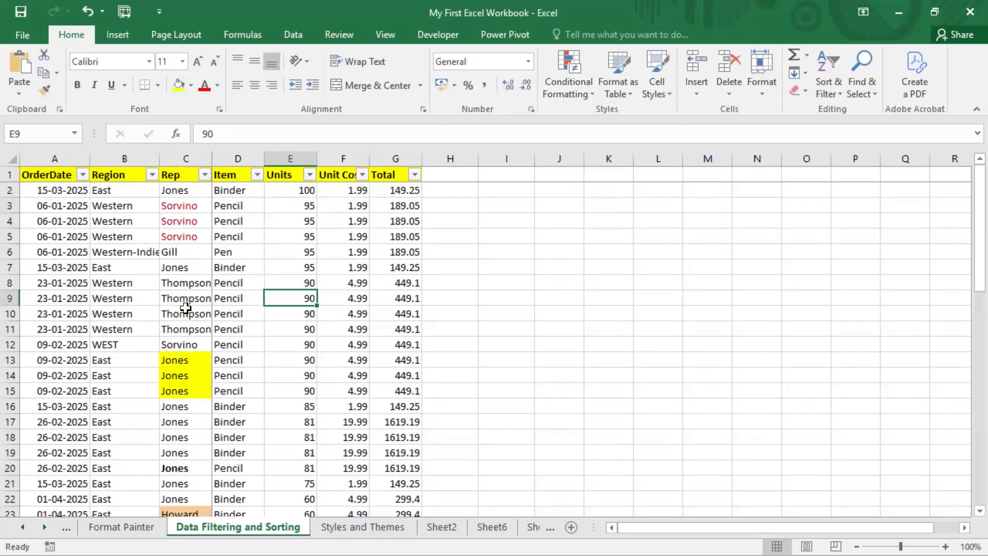
left_click(193, 235)
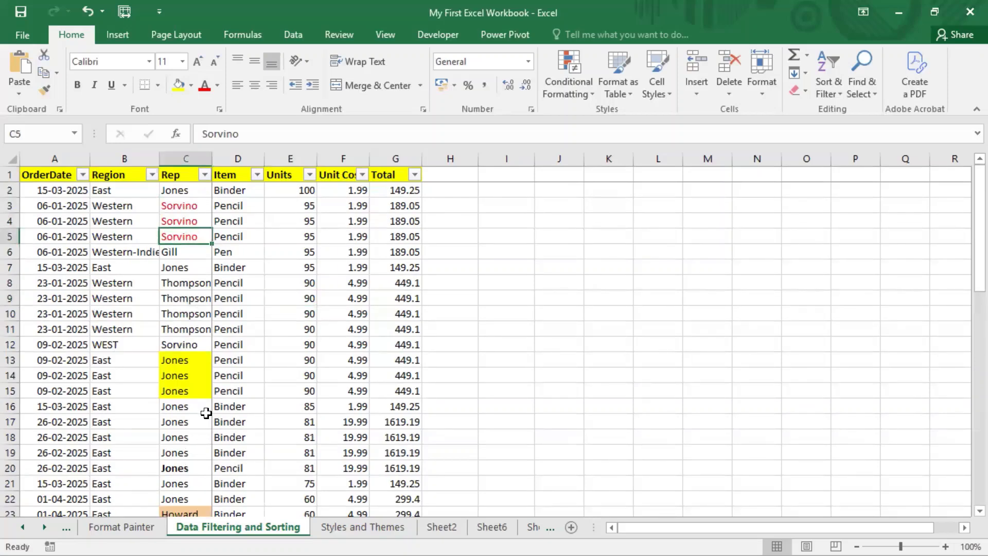
scroll(224, 296, "down", 5)
scroll(220, 316, "down", 8)
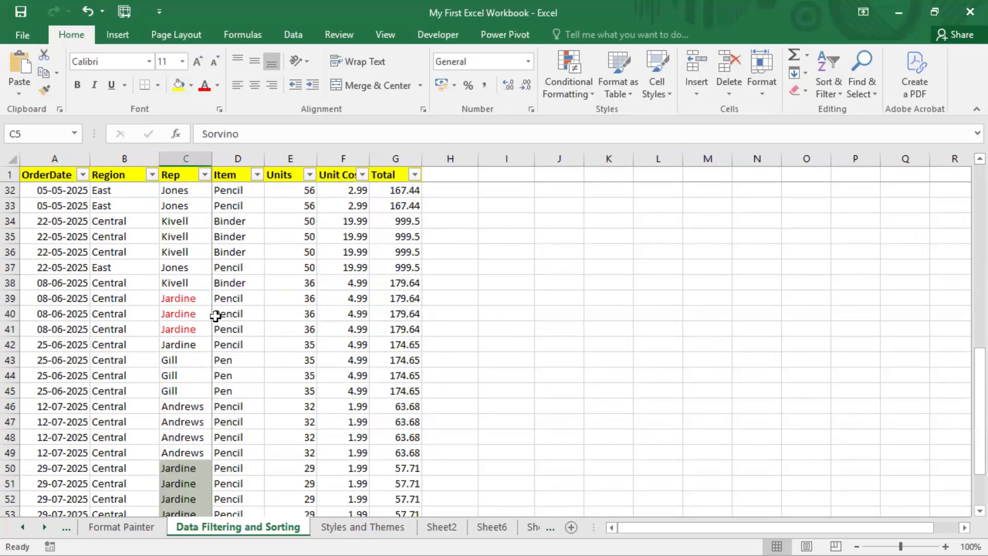
left_click(182, 328)
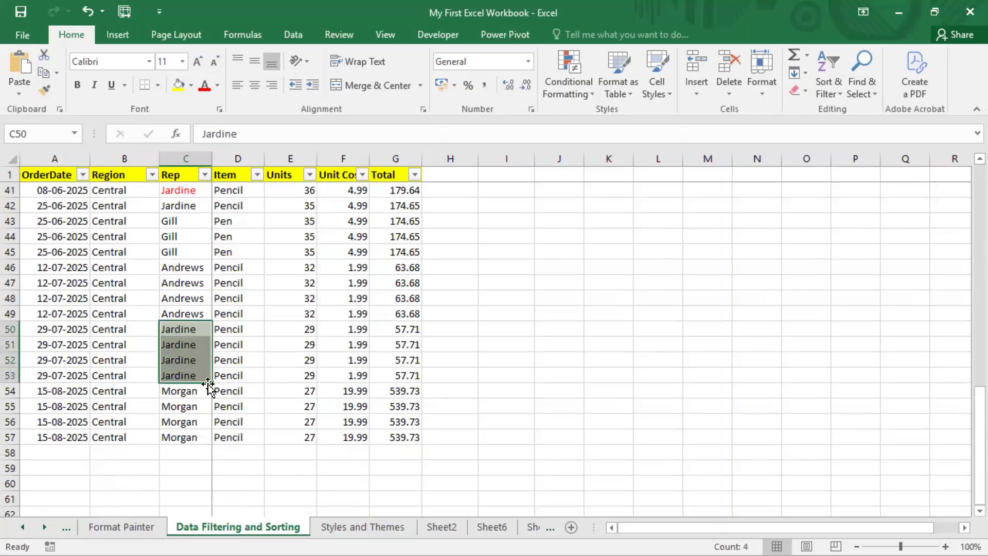
left_click(252, 343)
scroll(256, 273, "up", 11)
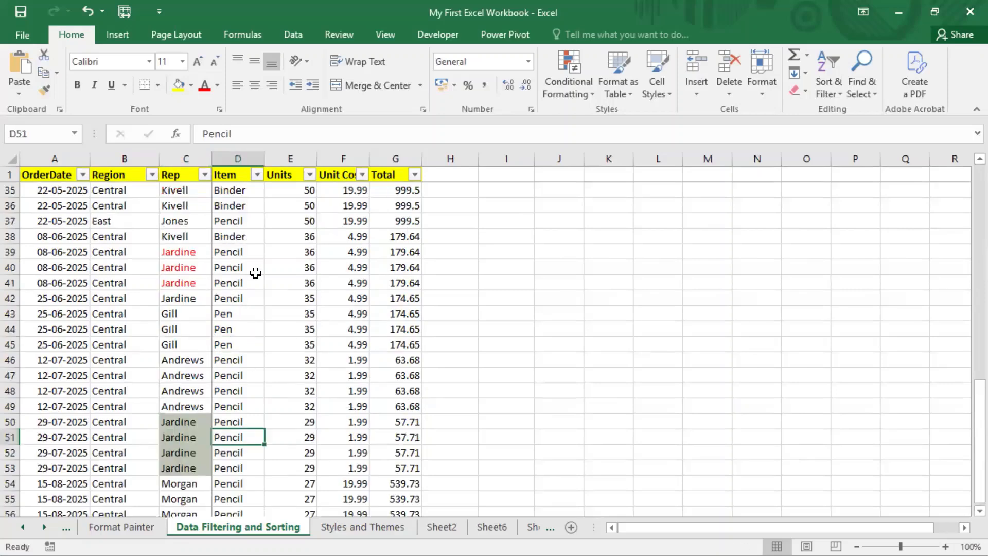
Filter the Rep column by the gray cell color and highlight the matching Rep cells.
left_click(204, 175)
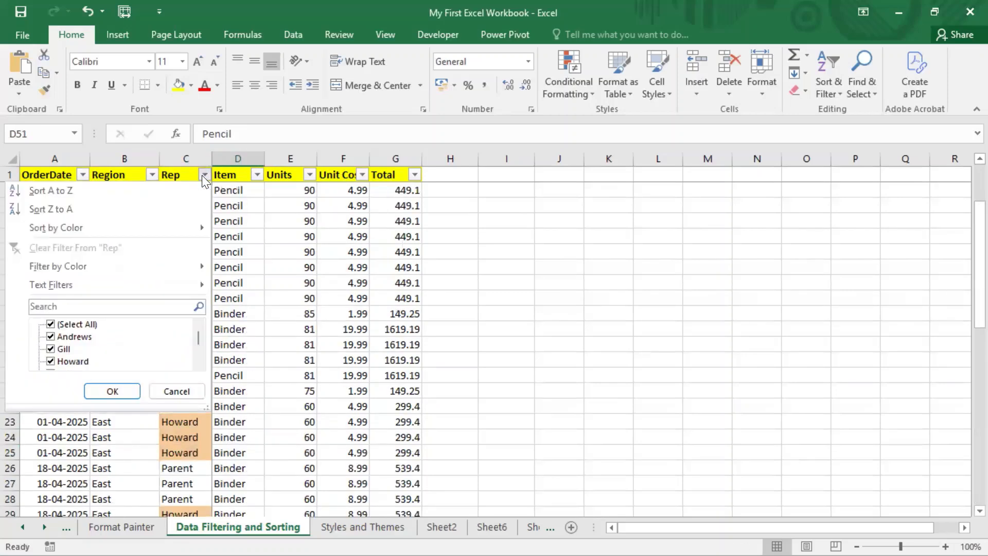
mouse_move(76, 264)
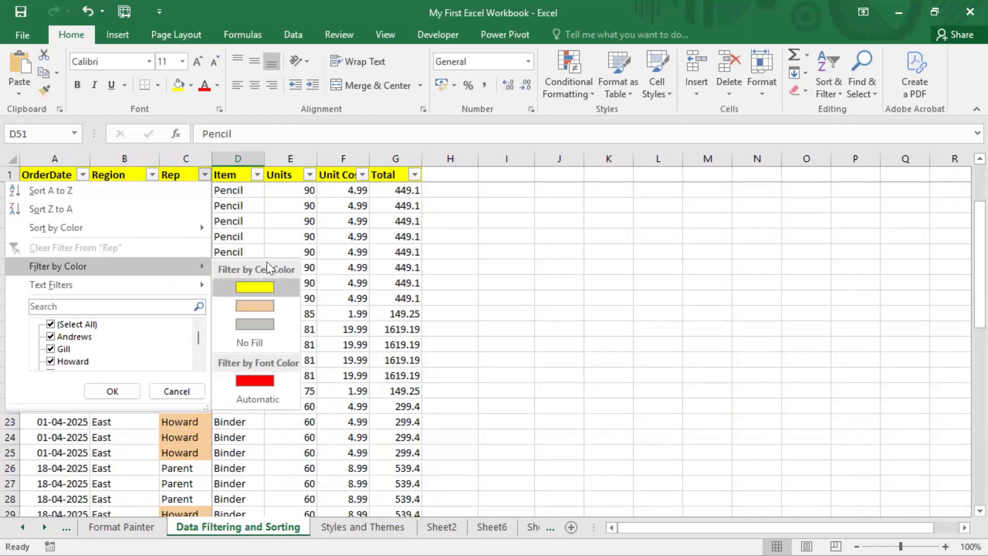
left_click(265, 321)
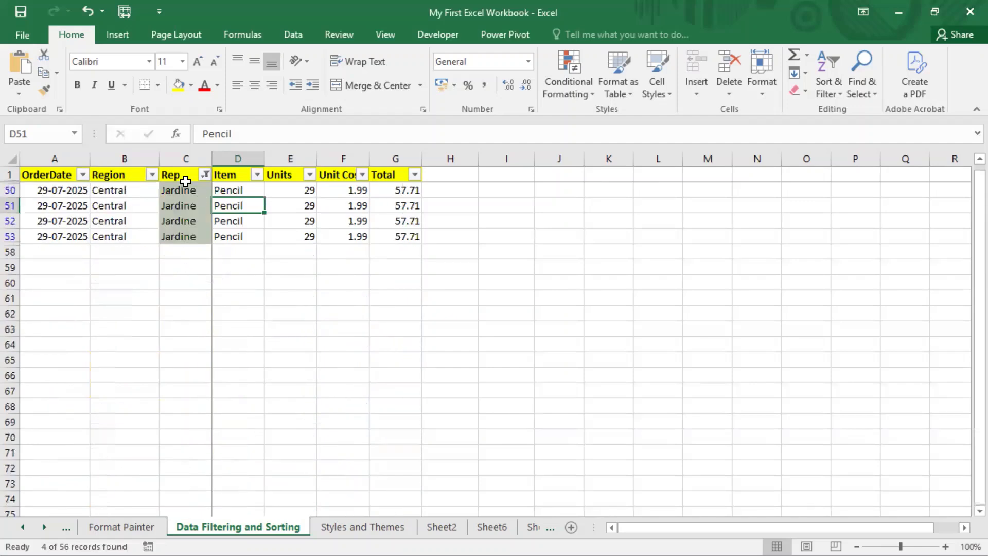
left_click_drag(186, 189, 187, 237)
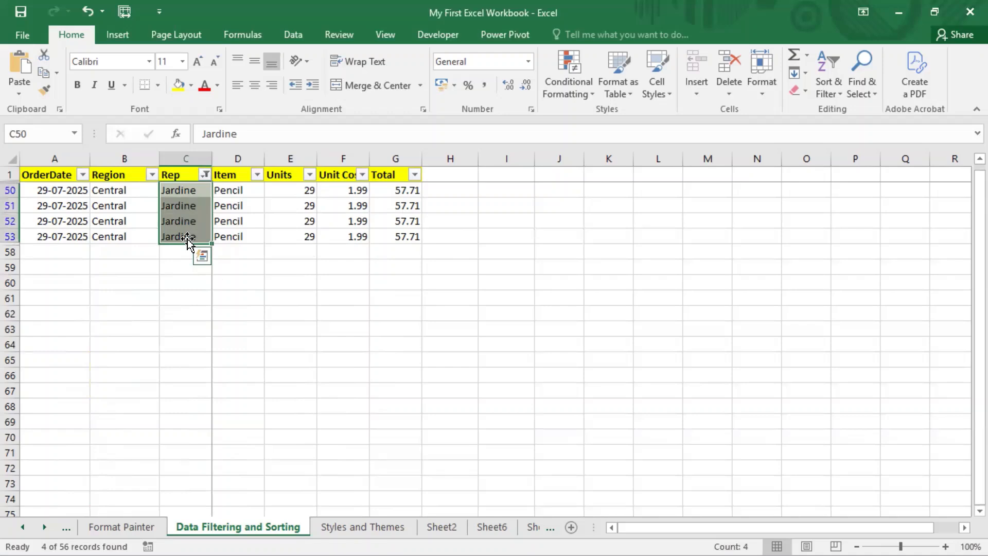
Filter the Rep column by the red font color.
left_click(205, 175)
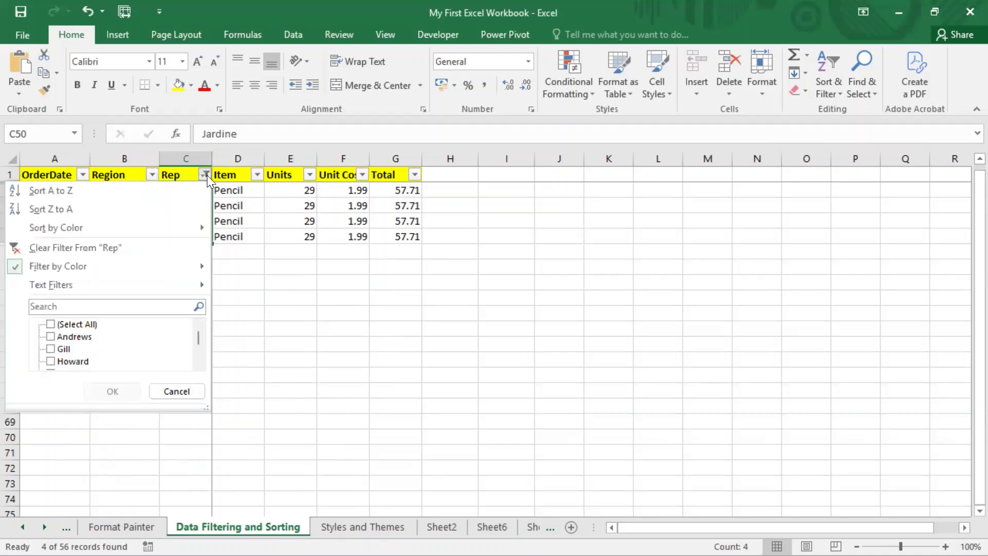
mouse_move(131, 281)
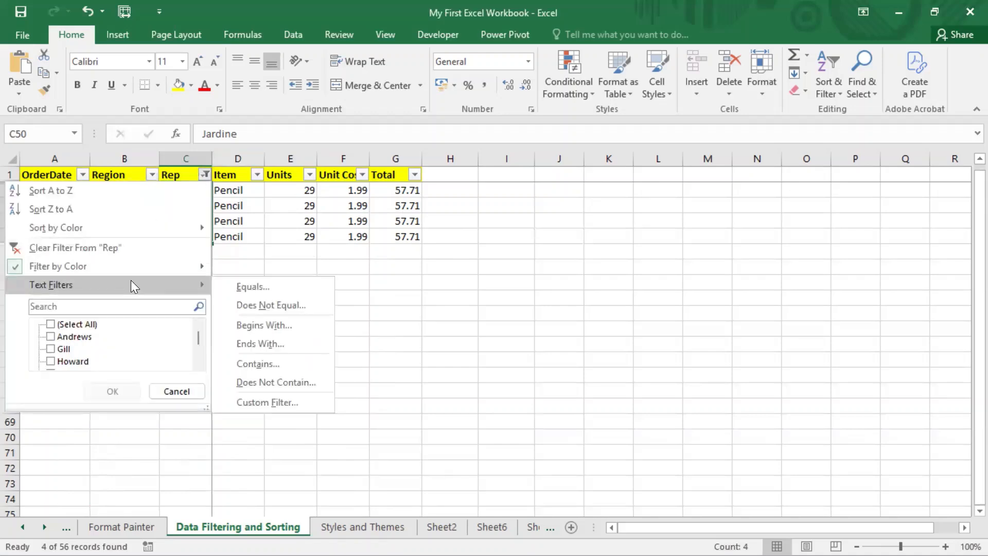
mouse_move(194, 265)
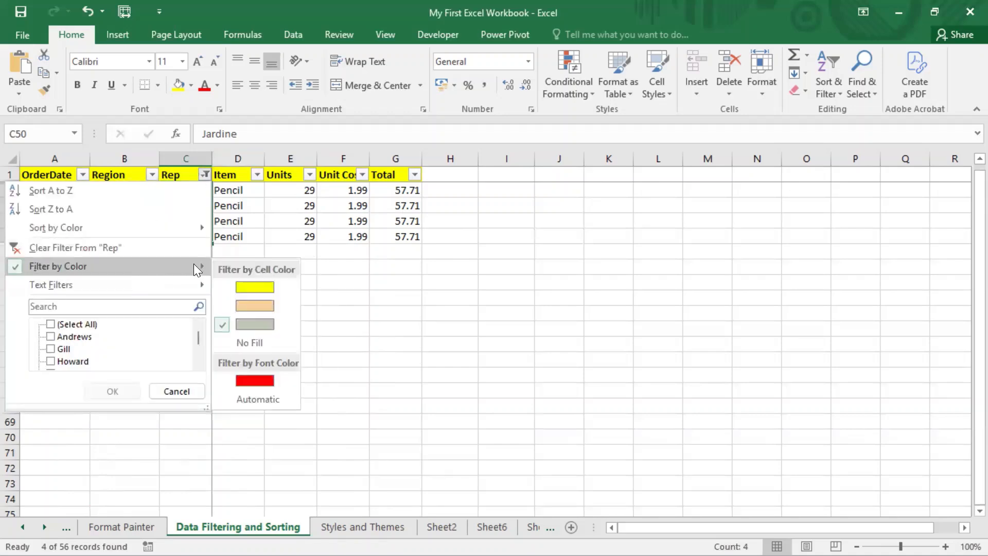
left_click(266, 380)
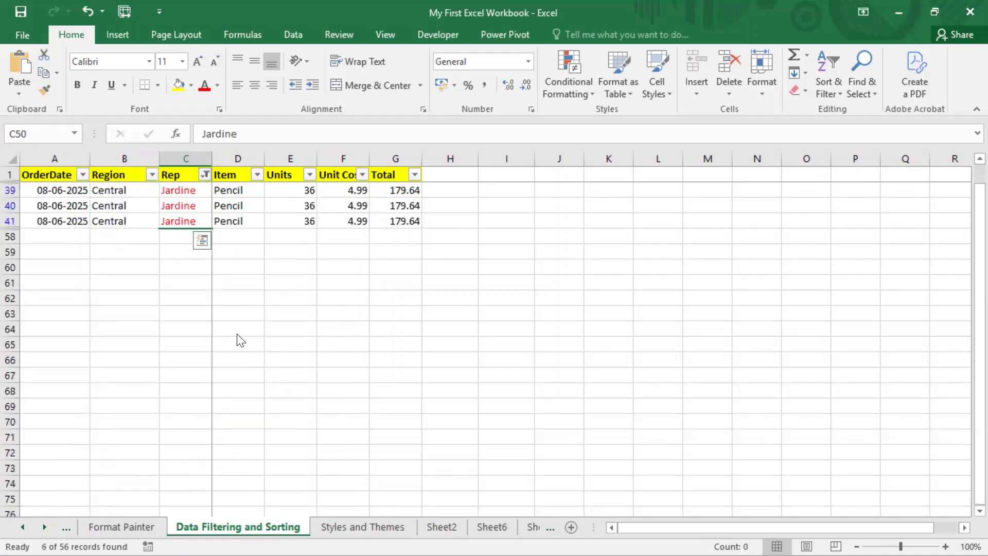
Clear the font color filter from Rep by selecting all values.
left_click(205, 175)
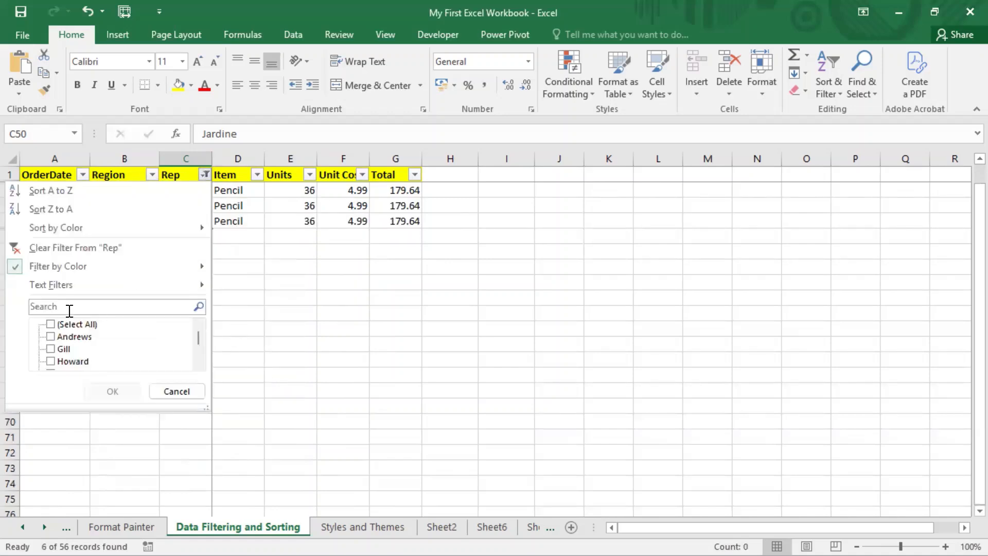
left_click(51, 323)
left_click(111, 391)
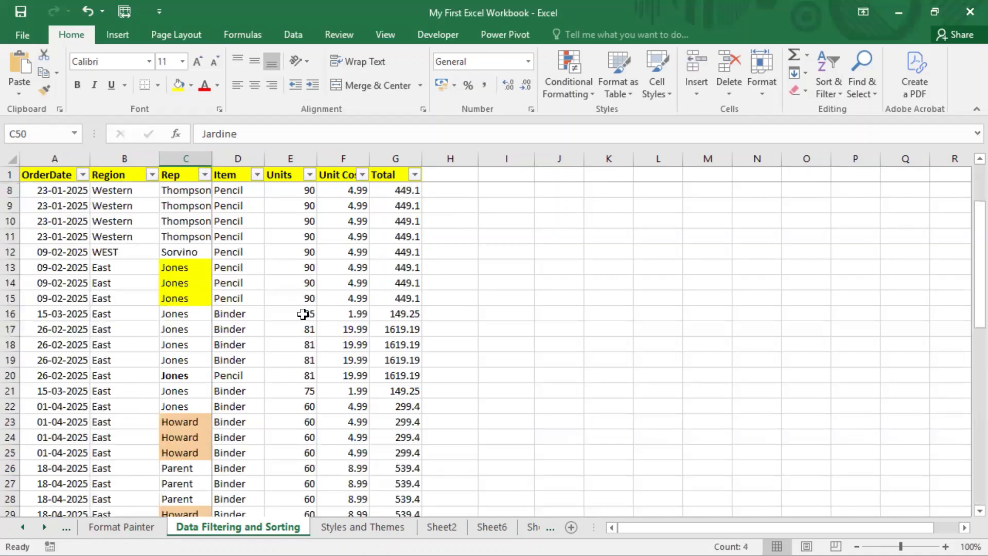
left_click(303, 314)
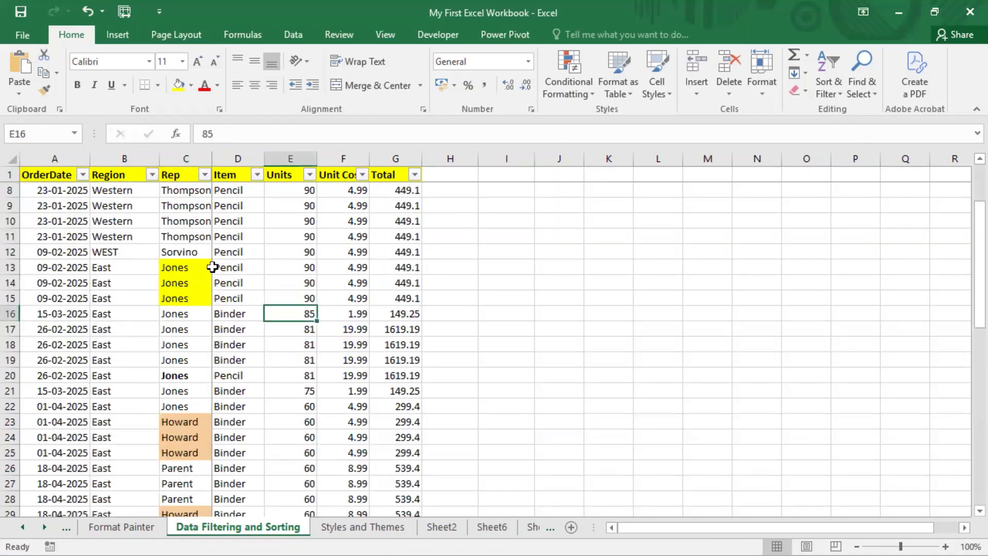
Color the text of the yellow-filled Rep cells C13:C14 red.
left_click(185, 265)
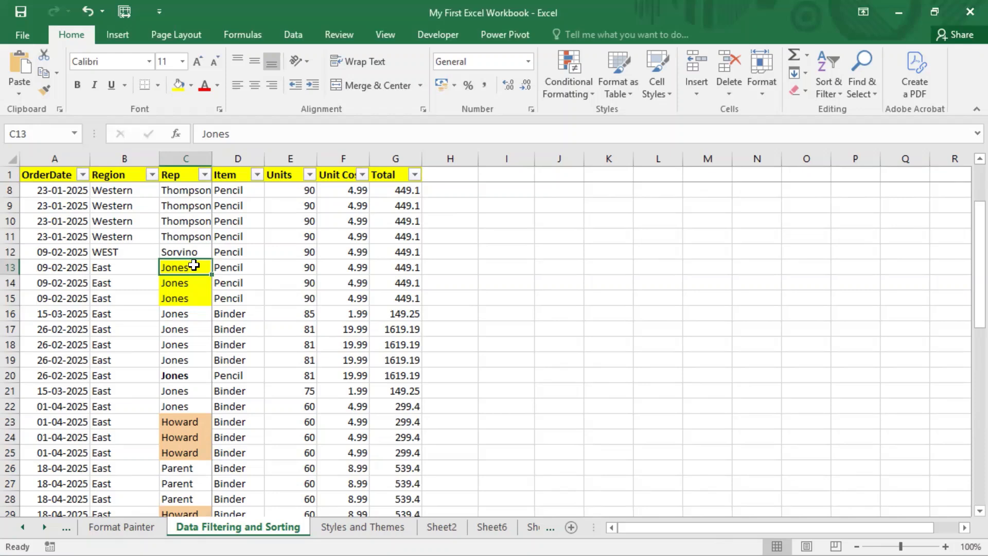
left_click_drag(188, 267, 195, 282)
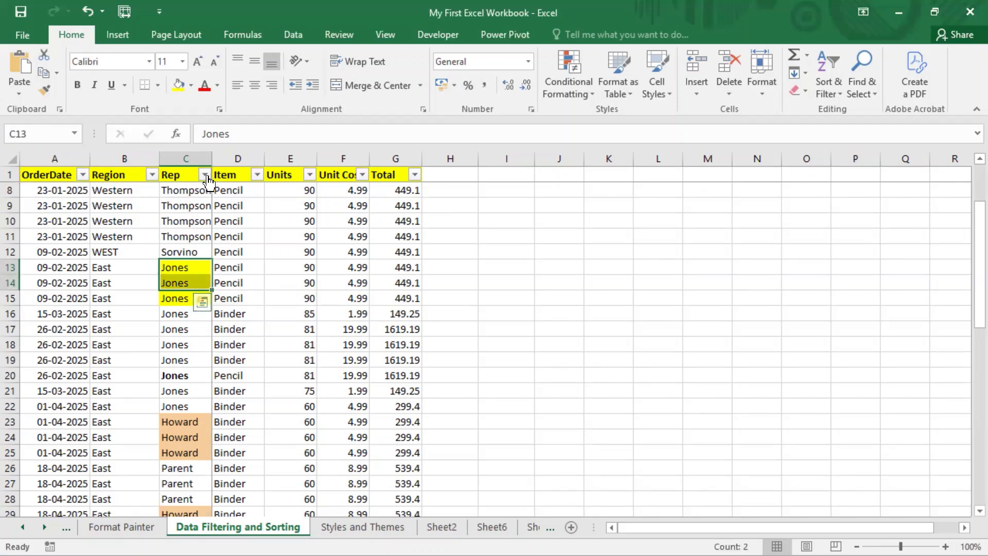
left_click(216, 87)
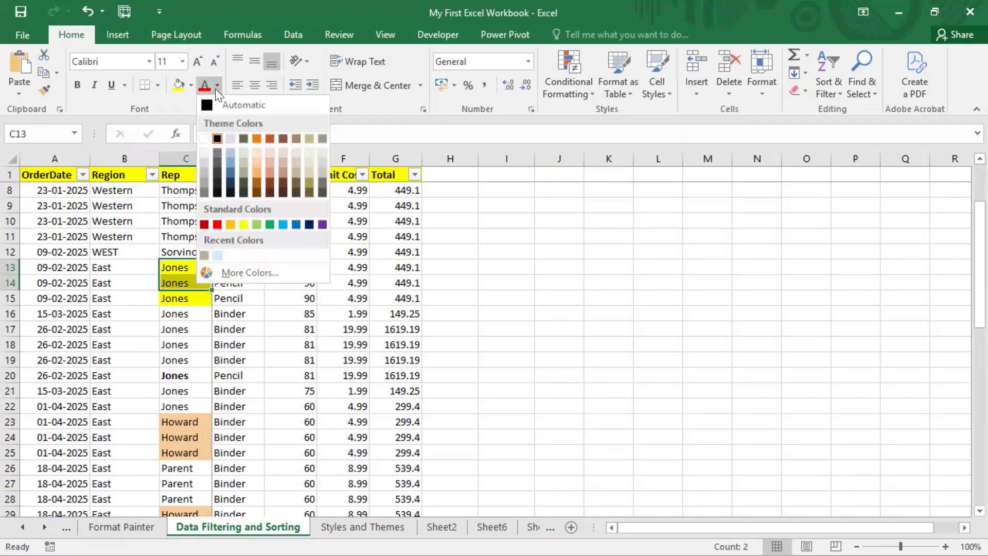
left_click(218, 224)
left_click(314, 342)
left_click(178, 279)
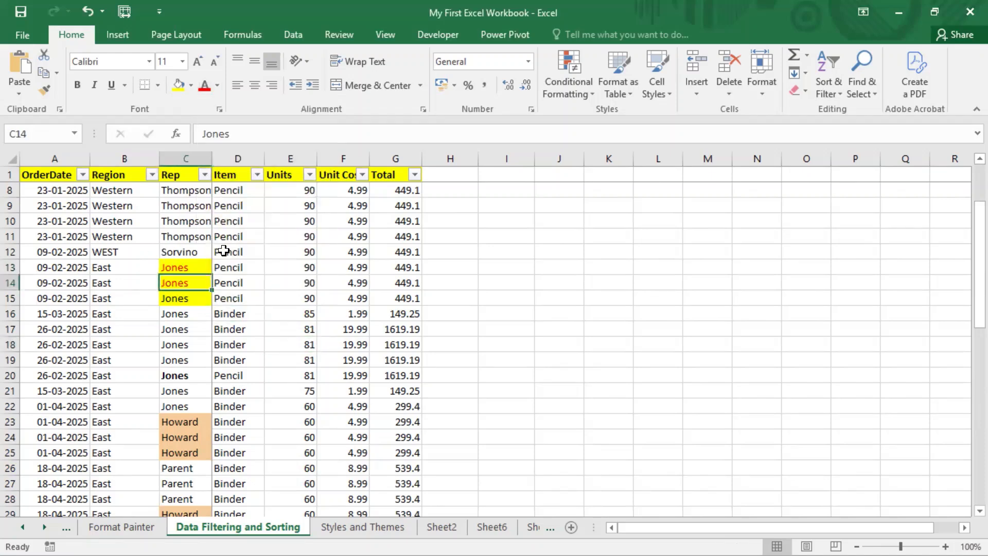
Filter the Rep column by the yellow cell color.
left_click(205, 176)
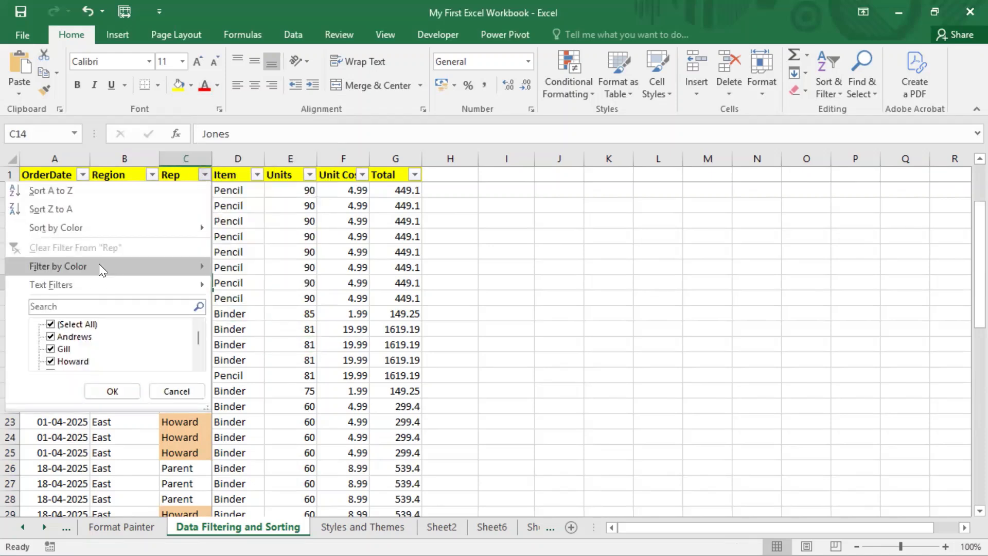
mouse_move(99, 265)
left_click(276, 283)
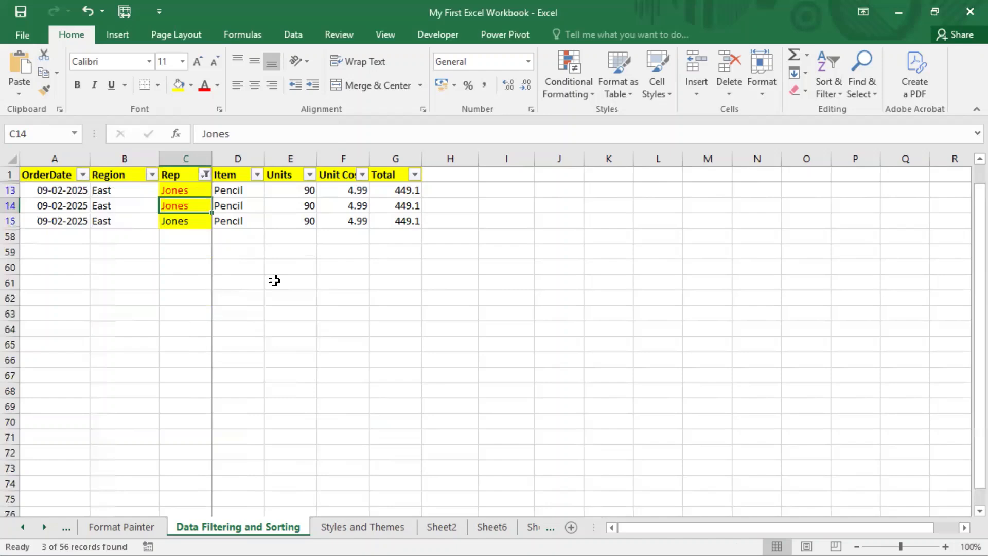
Switch the Rep filter to the red font color and highlight the matching yellow-filled cells C13:C14.
left_click(205, 174)
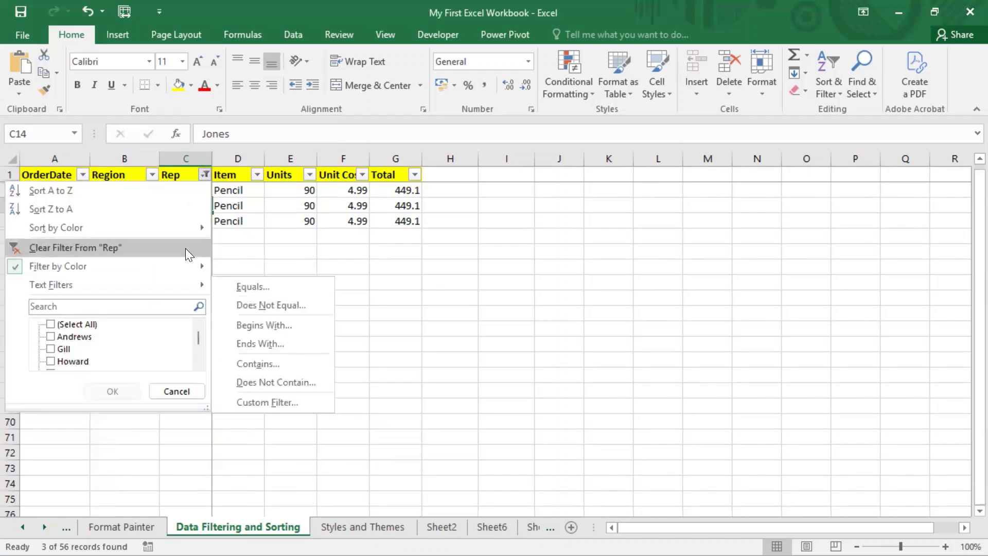
mouse_move(173, 268)
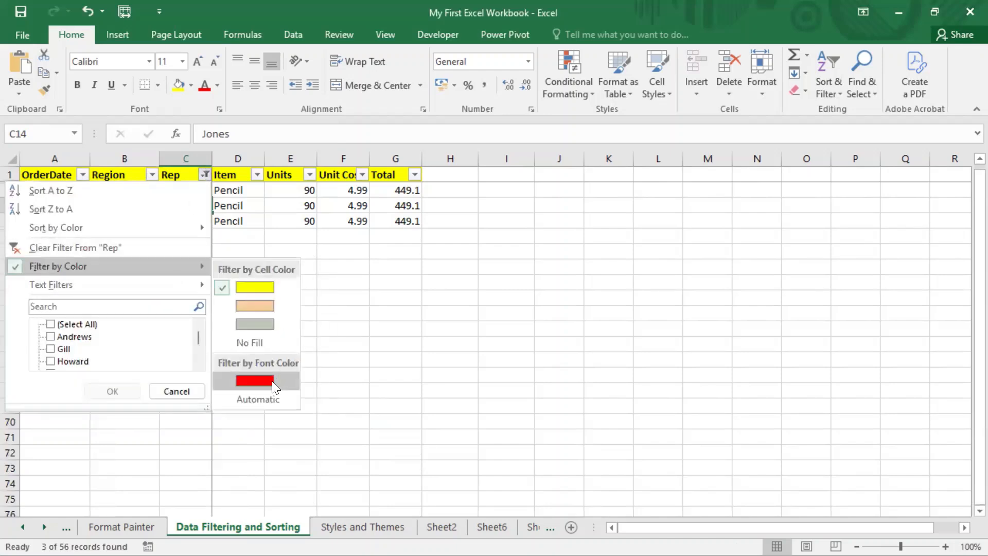
left_click(272, 380)
left_click(216, 329)
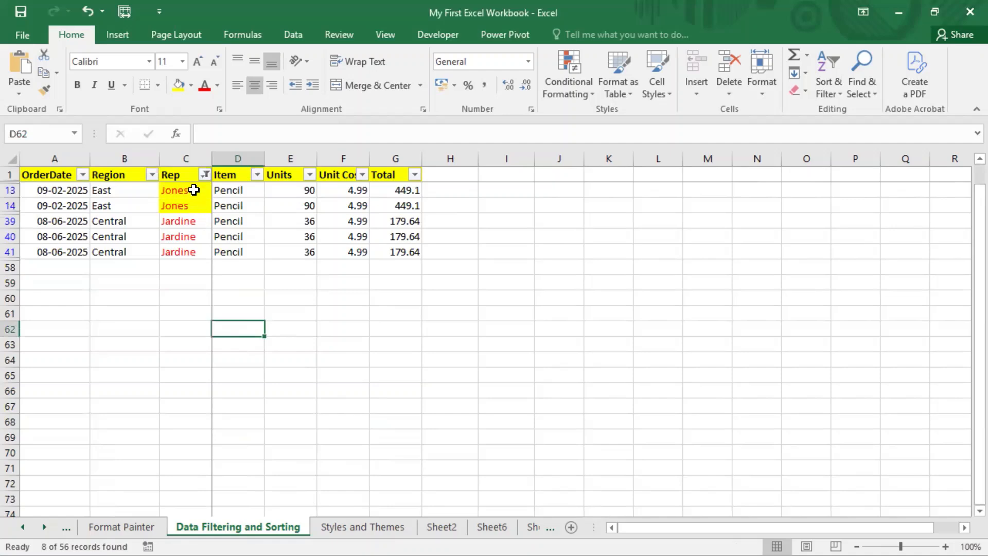
left_click_drag(194, 190, 195, 208)
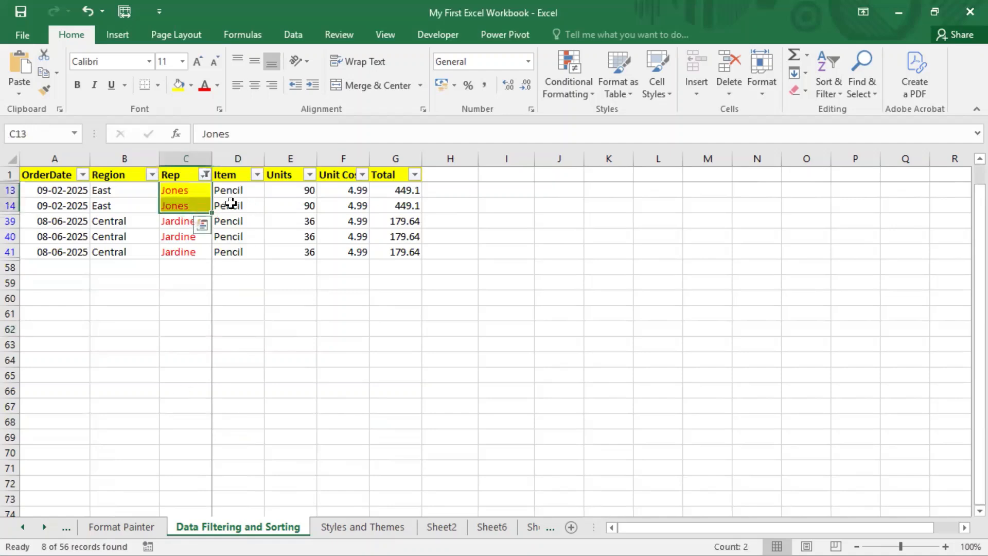
Clear the color filter from Rep by selecting all values and highlight the Rep cells C8:C16.
left_click(204, 174)
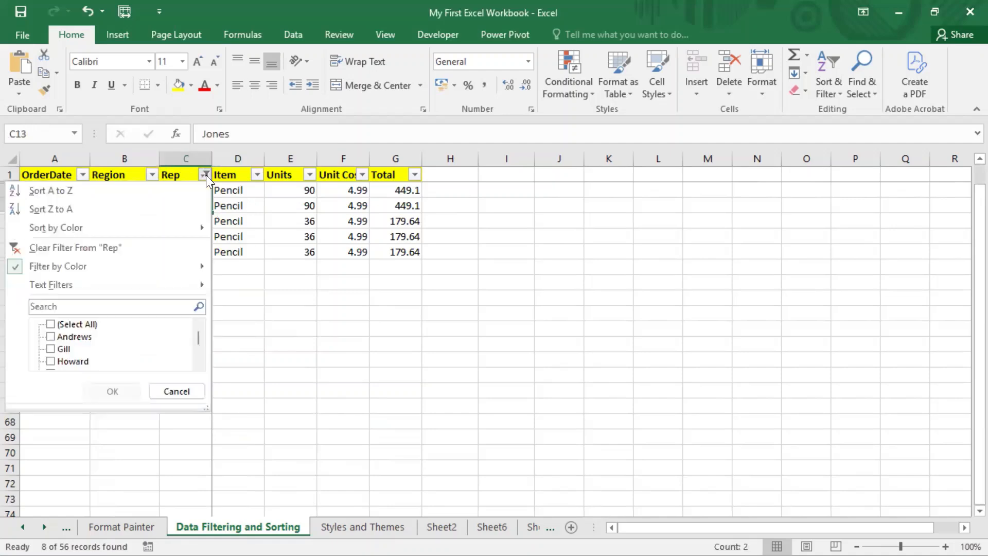
left_click(54, 323)
left_click(126, 387)
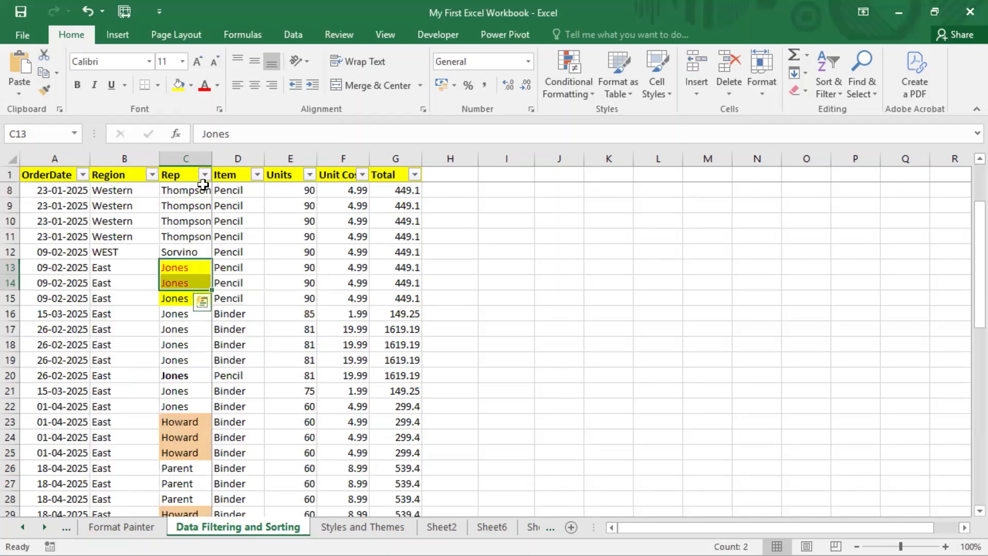
left_click_drag(193, 191, 196, 314)
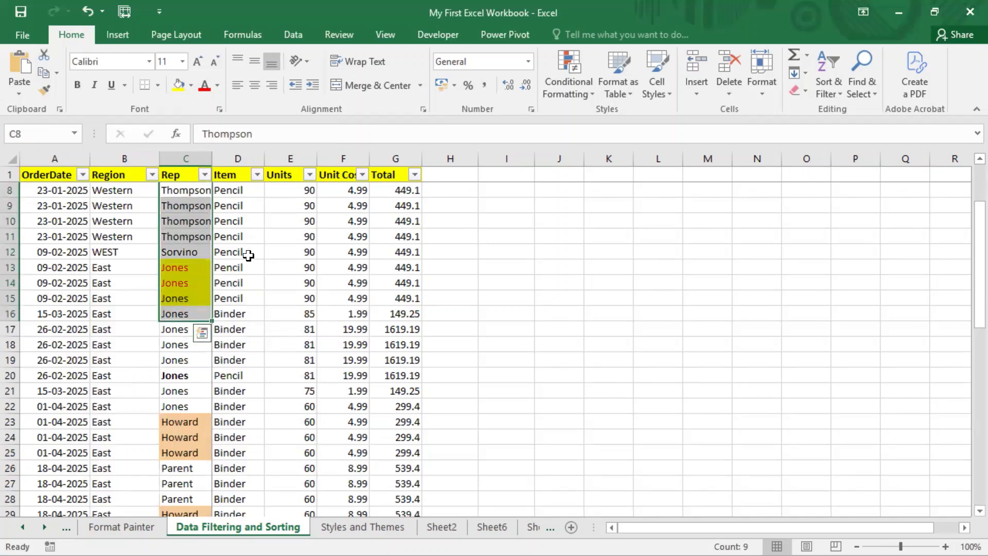
left_click(189, 220)
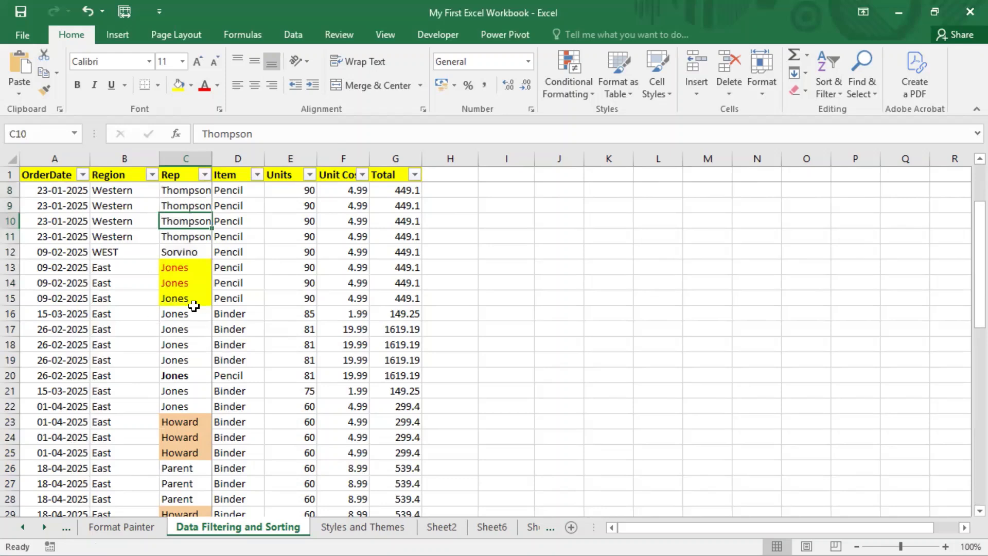
left_click(118, 181)
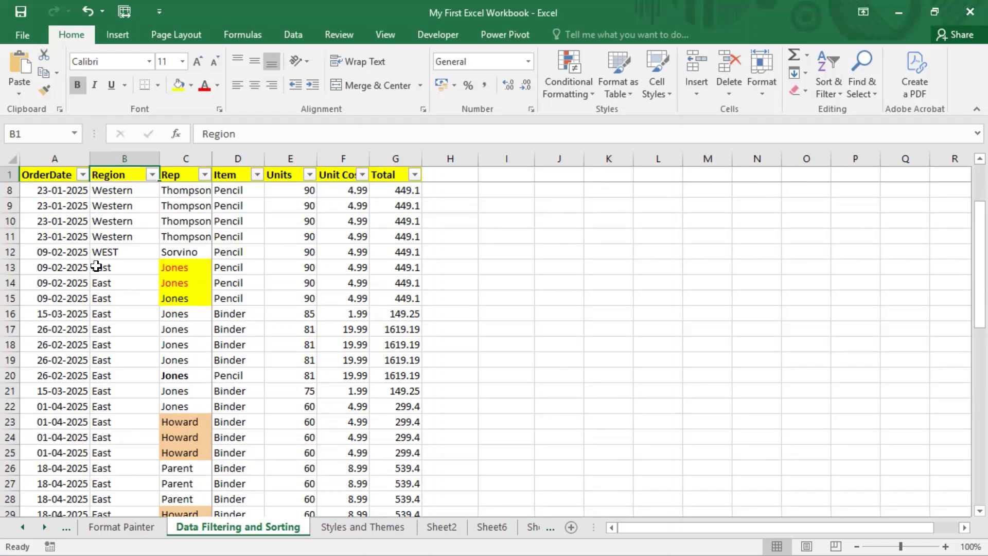
right_click(122, 218)
right_click(68, 239)
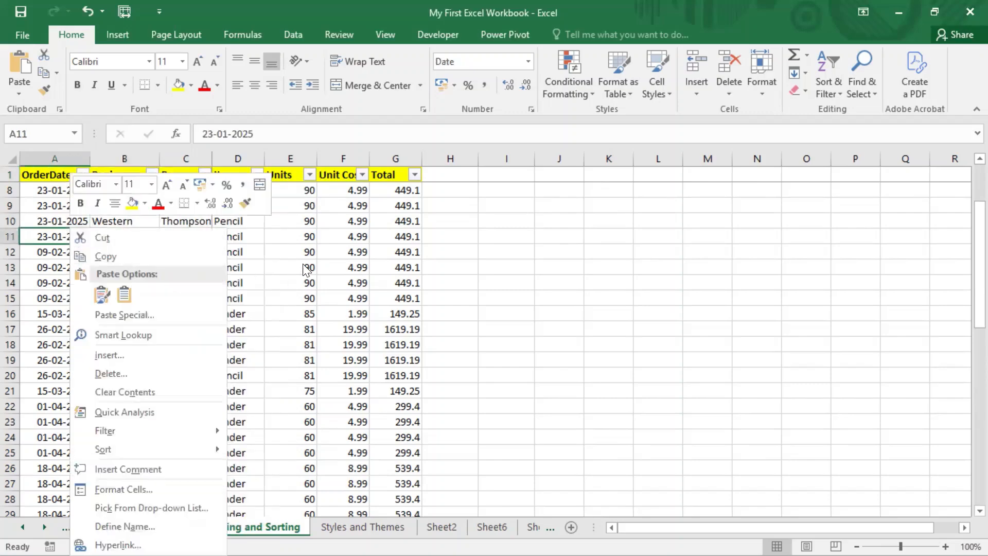
right_click(382, 267)
right_click(370, 268)
right_click(80, 283)
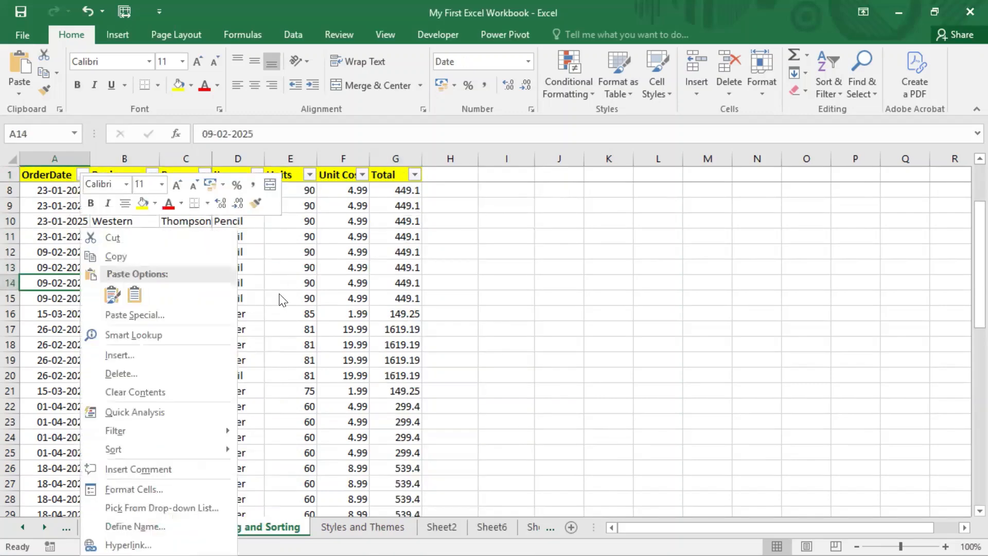
key("Escape")
right_click(329, 269)
Filter the Region column by the cell color of B13 using Filter by Selected Cell's Color.
right_click(105, 272)
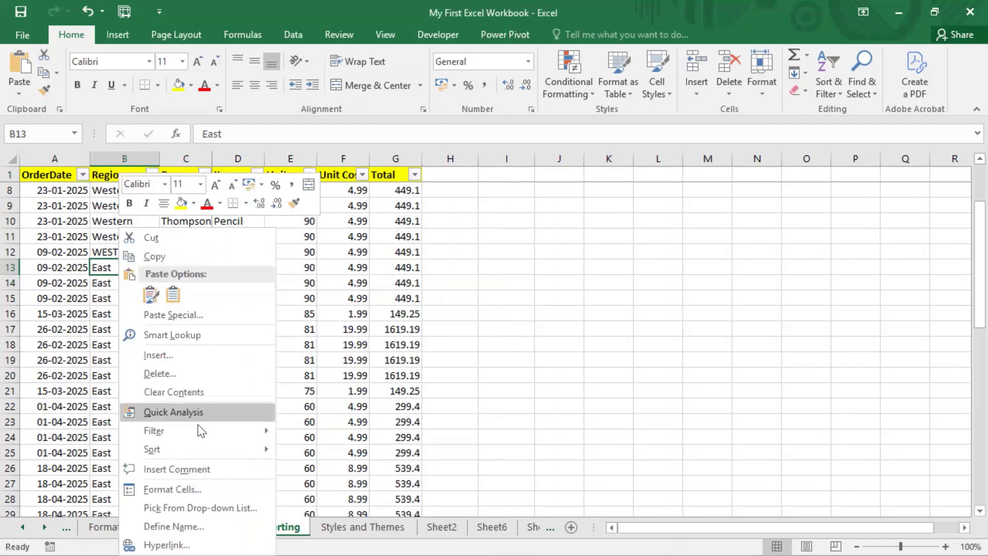
mouse_move(198, 437)
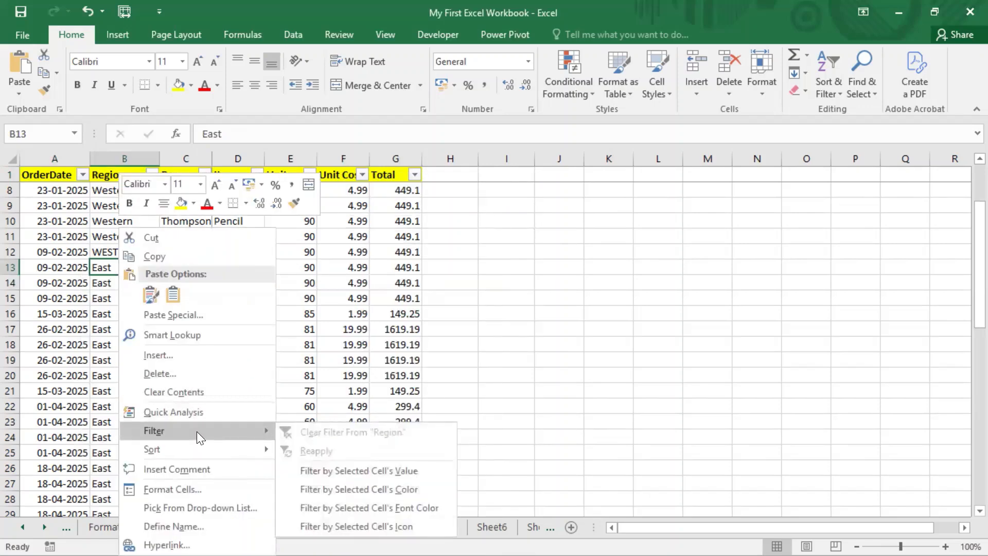
left_click(400, 491)
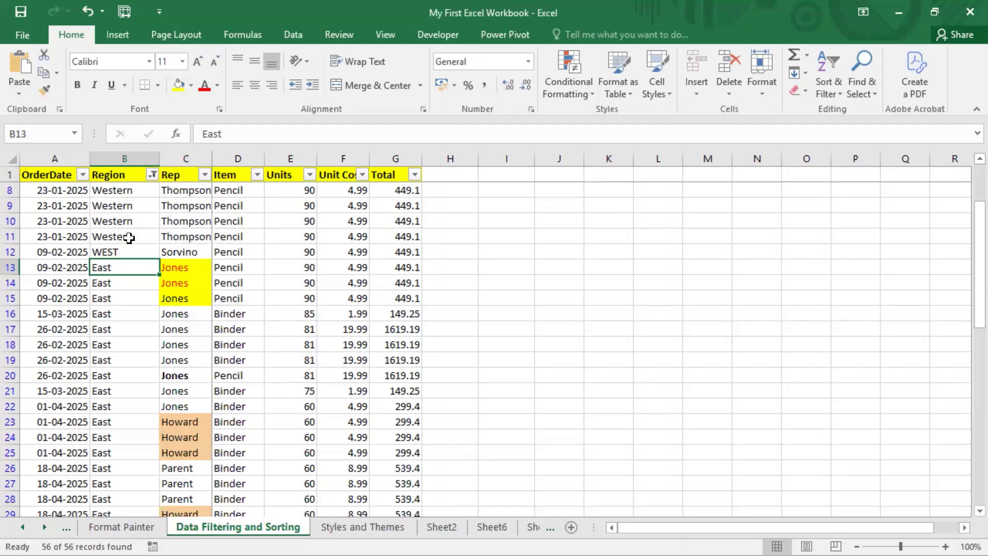
Clear the cell color filter from Region by keeping all regions selected.
left_click(152, 174)
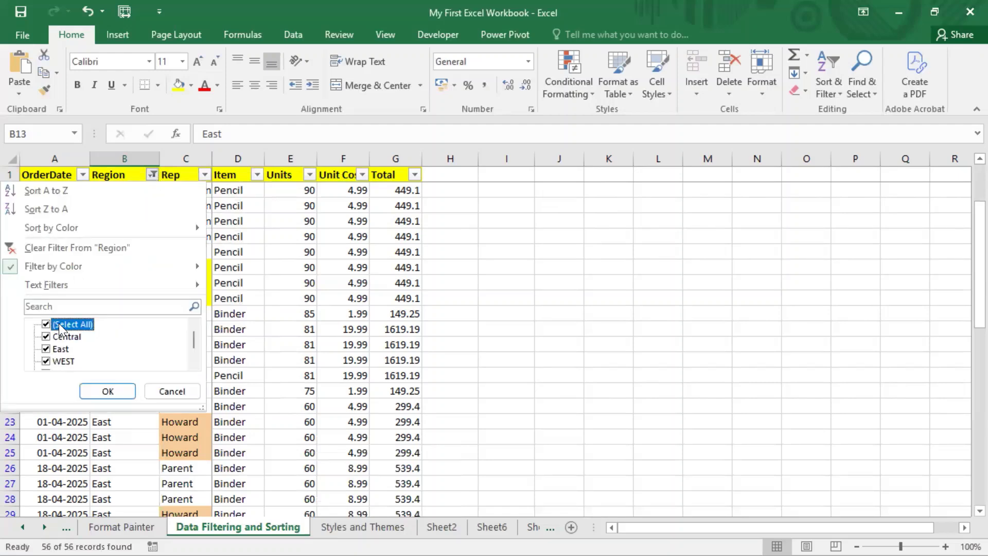
left_click(107, 392)
Examine the selected-cell filter options for Region cell B11, Item cell D10 and Region cell B12 without applying any.
right_click(125, 235)
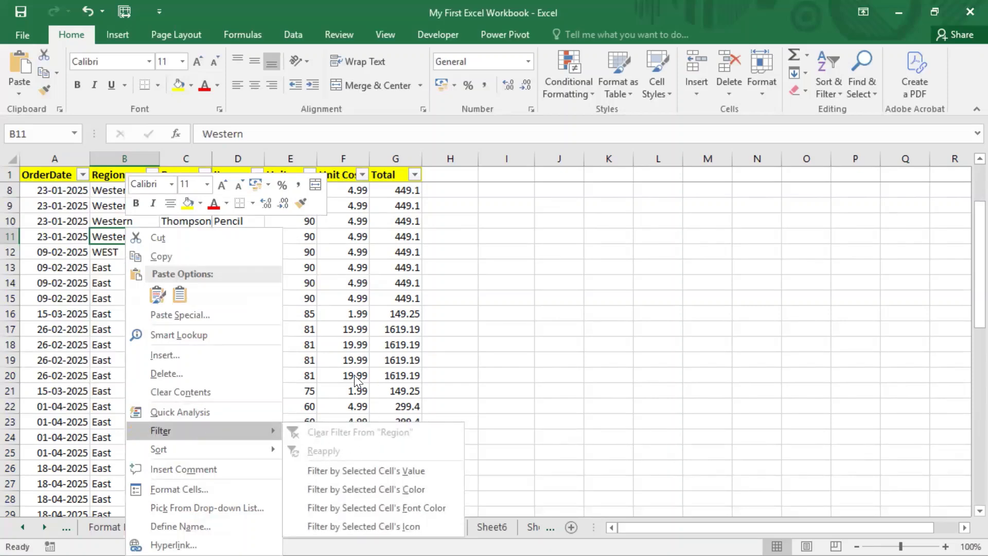
left_click(111, 240)
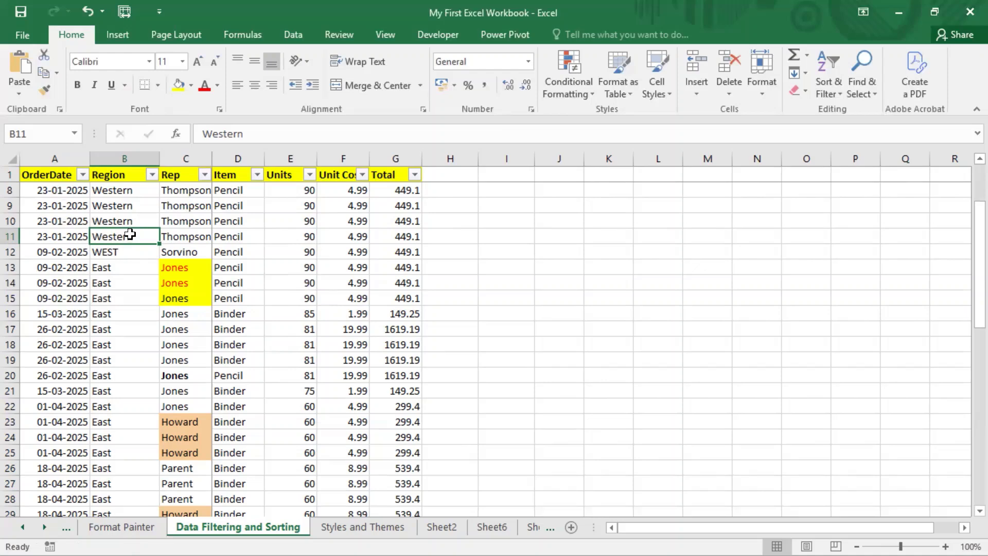
left_click(241, 222)
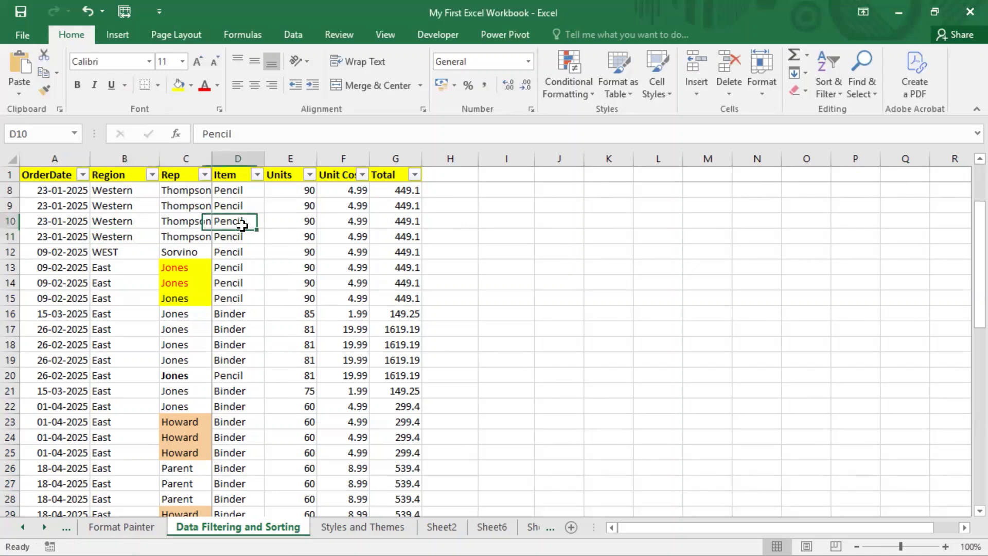
right_click(243, 225)
mouse_move(306, 434)
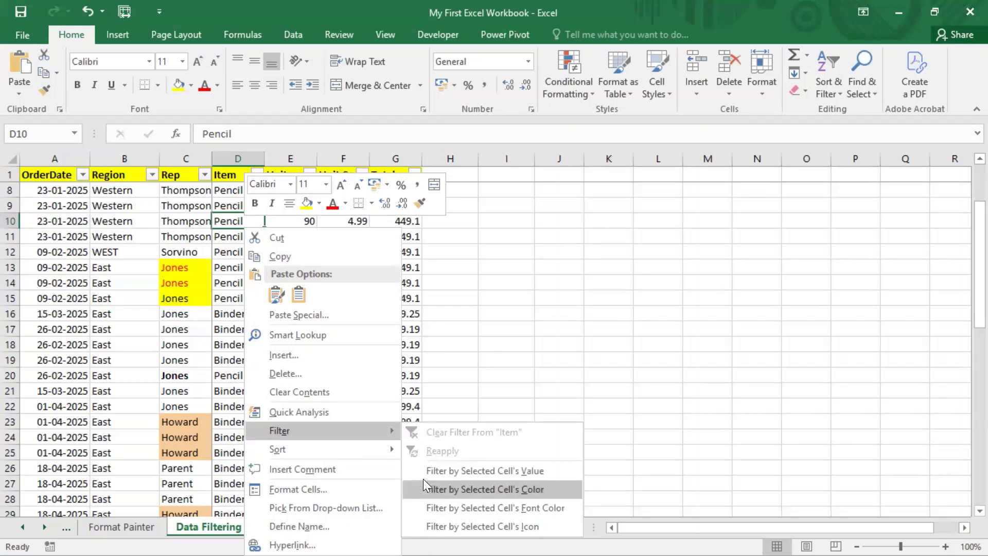
right_click(92, 244)
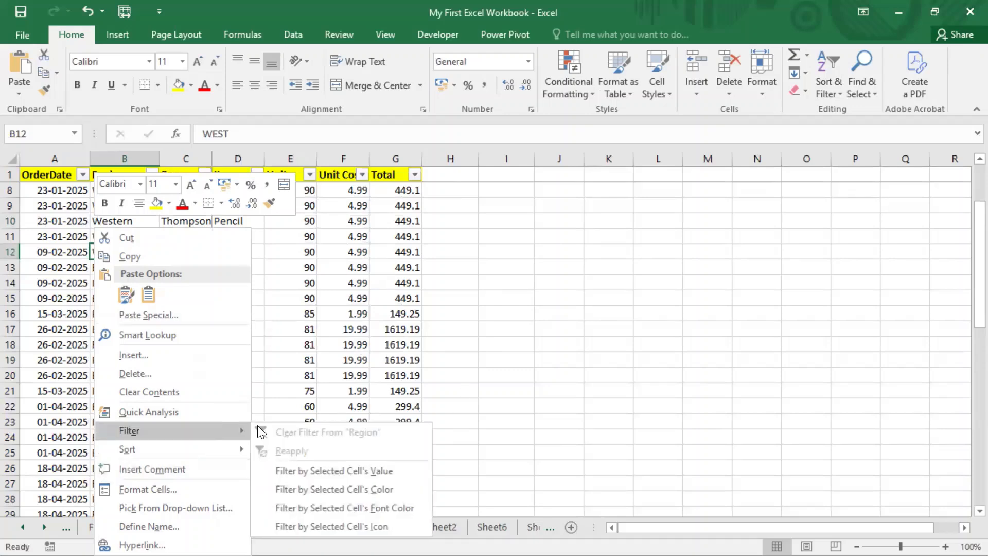
left_click(355, 324)
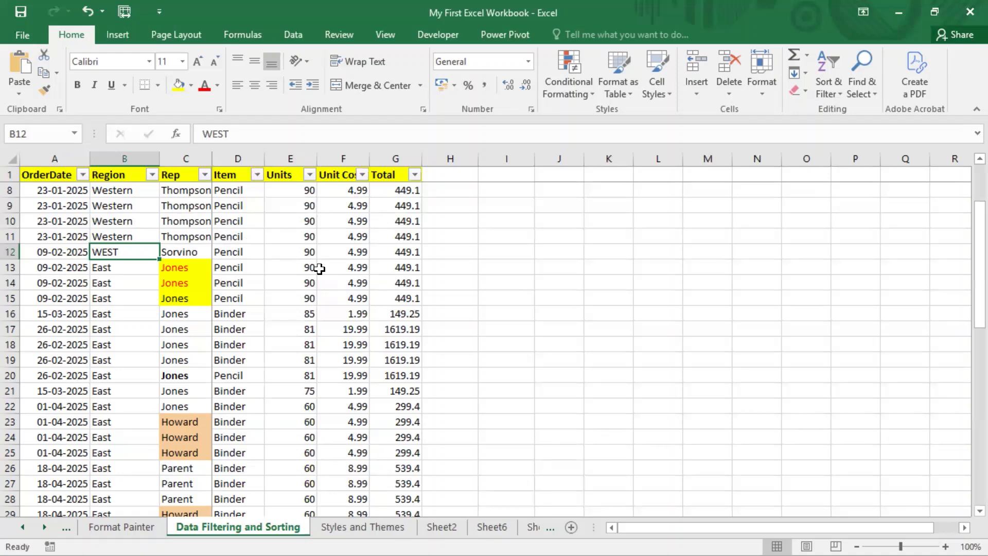
Look through the unfiltered table for colored Rep cells, highlighting the red-text cells C39:C41, and return to the first rows.
scroll(290, 280, "down", 7)
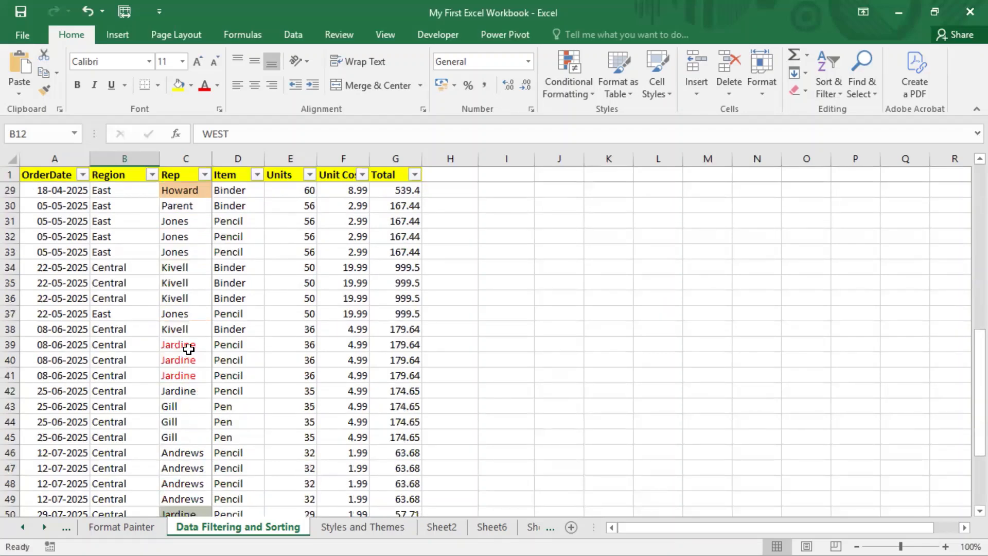
left_click_drag(186, 345, 184, 377)
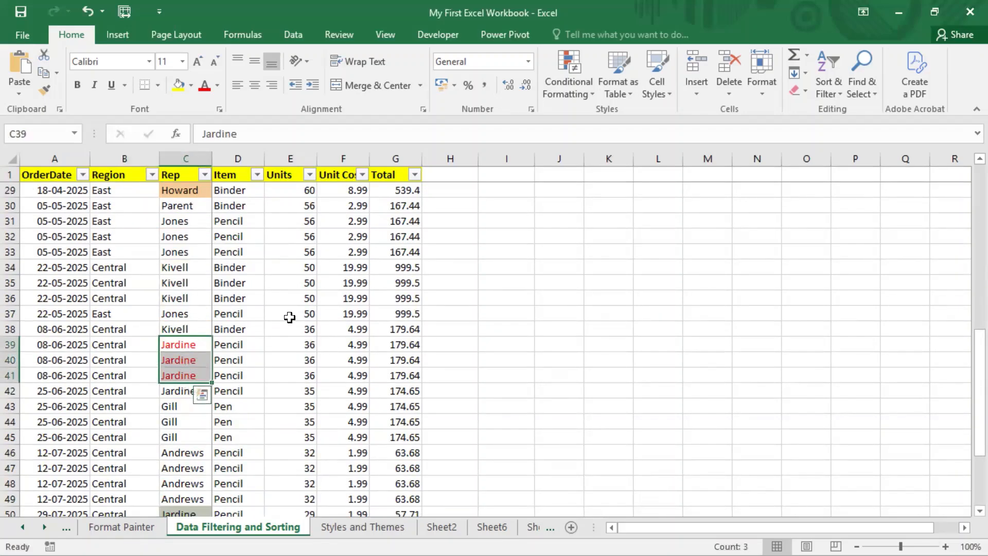
scroll(284, 330, "down", 7)
scroll(321, 334, "up", 16)
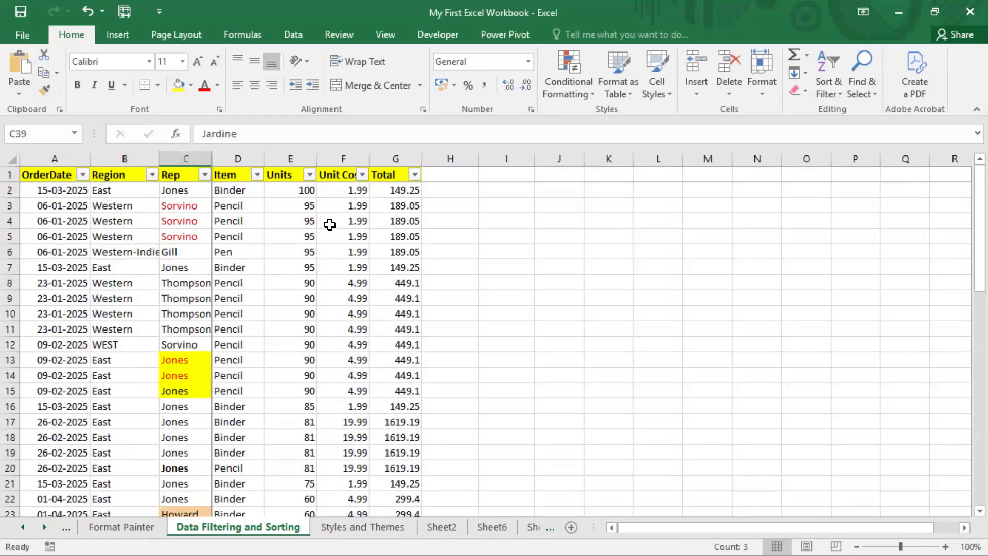
left_click(273, 258)
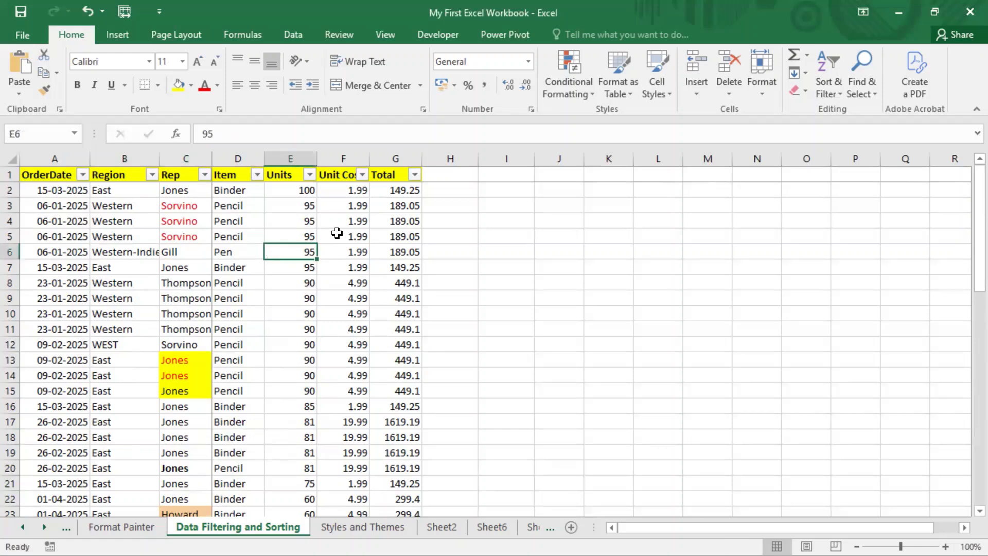